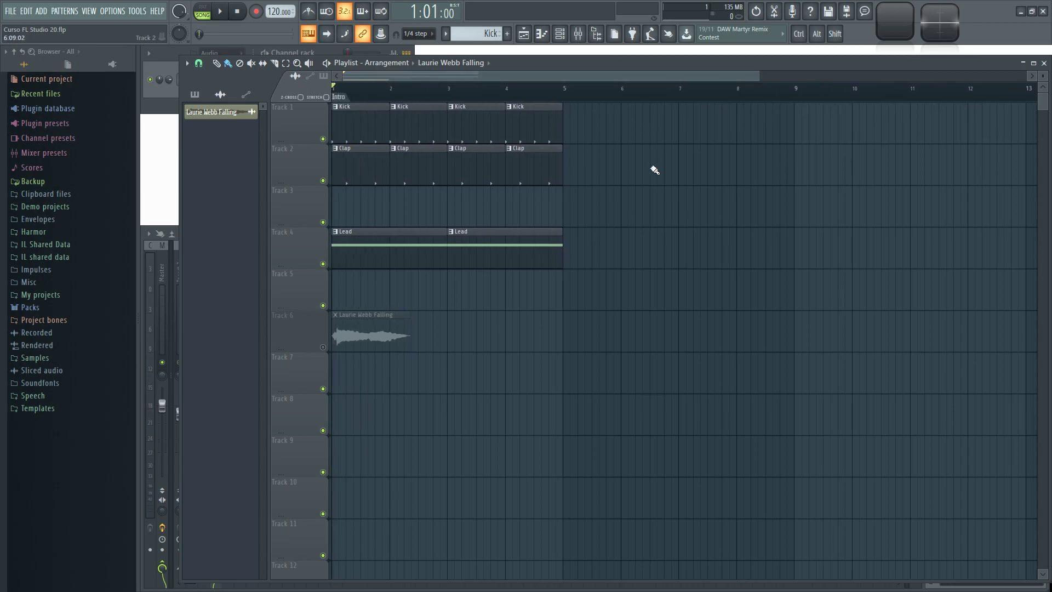
Step: Readjust the mixer volume levels of Insert 2 and Insert 3
key(F9)
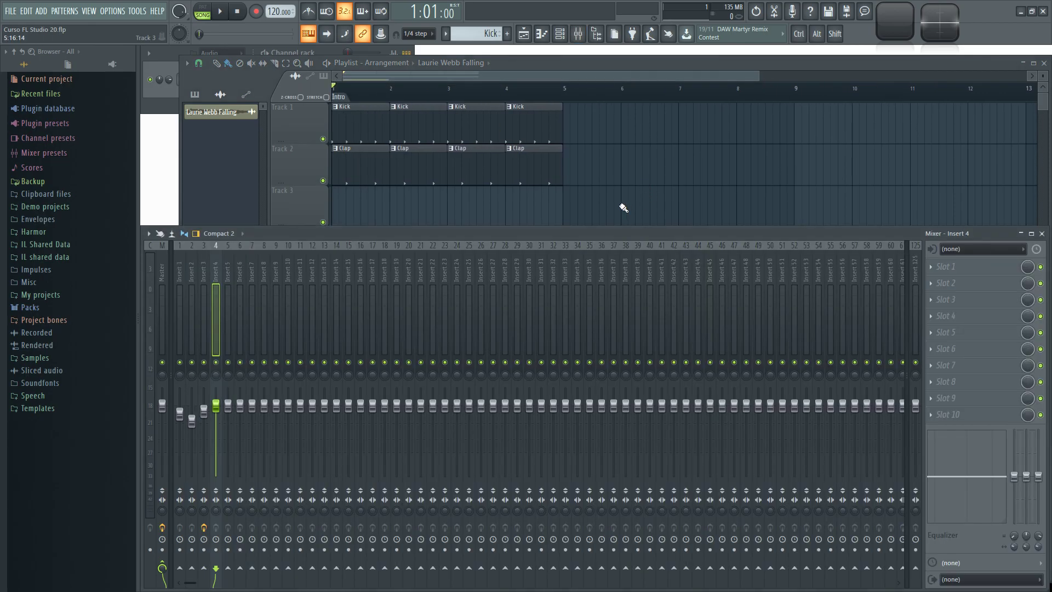
alt+click(193, 421)
drag(192, 406, 203, 418)
click(203, 418)
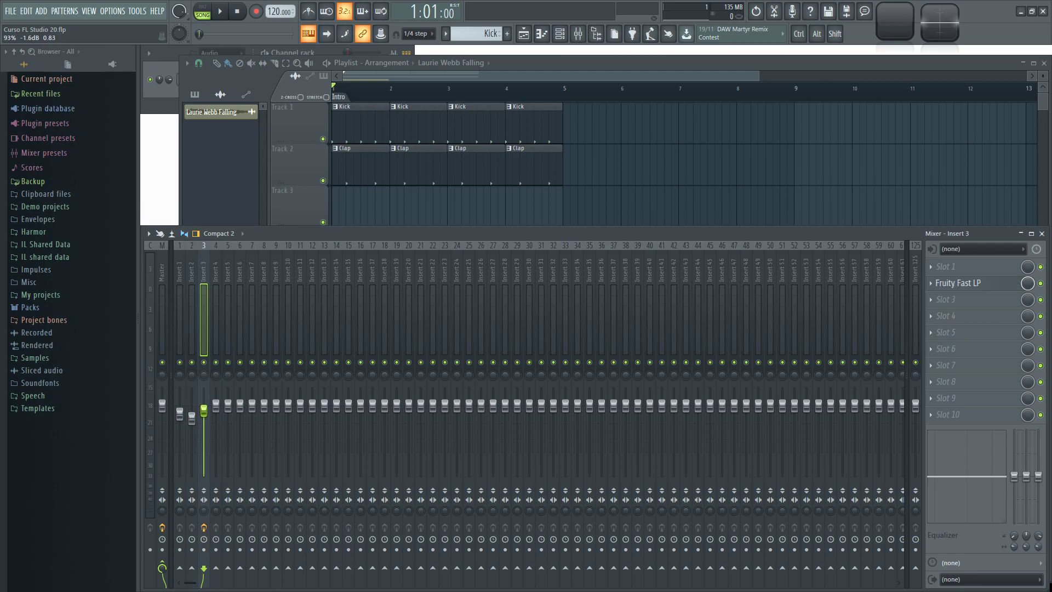
key(F9)
Step: Play the arrangement from the start and check the mixer's level meters for the three used inserts
scroll(605, 106, up, 1)
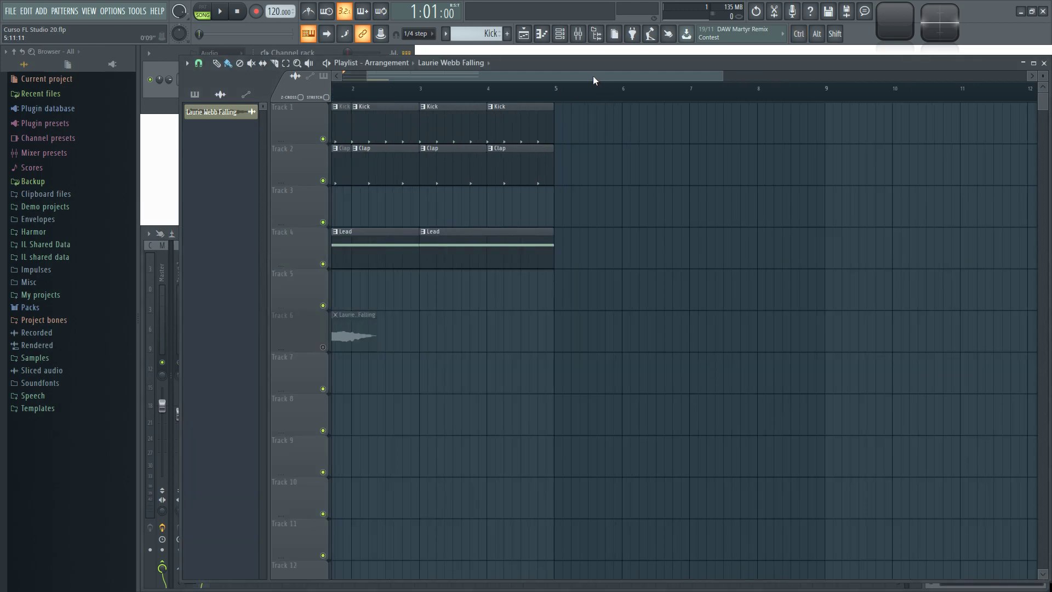
drag(595, 77, 486, 93)
scroll(412, 80, up, 2)
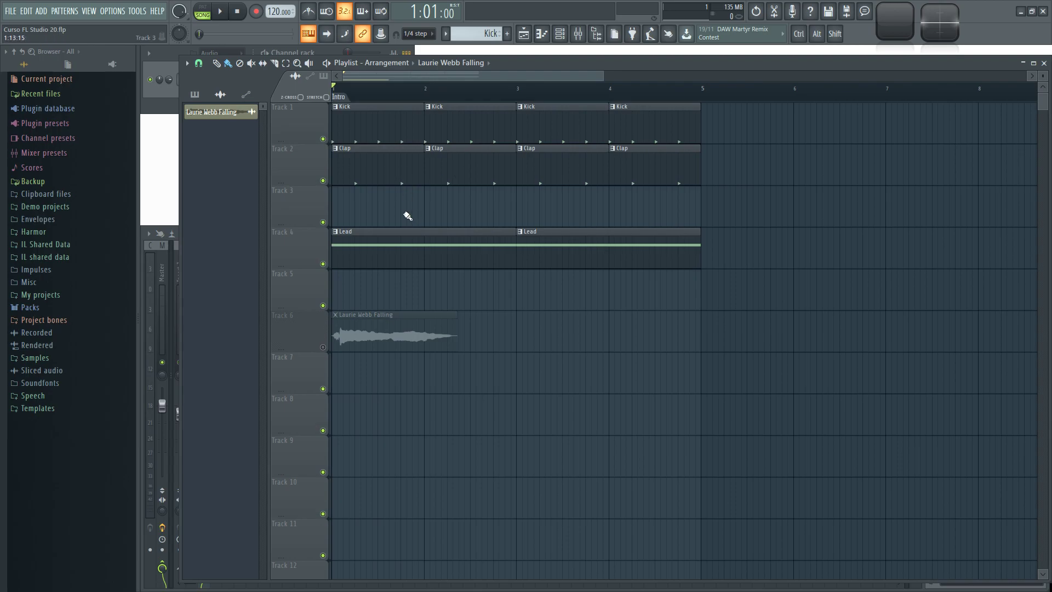
key(space)
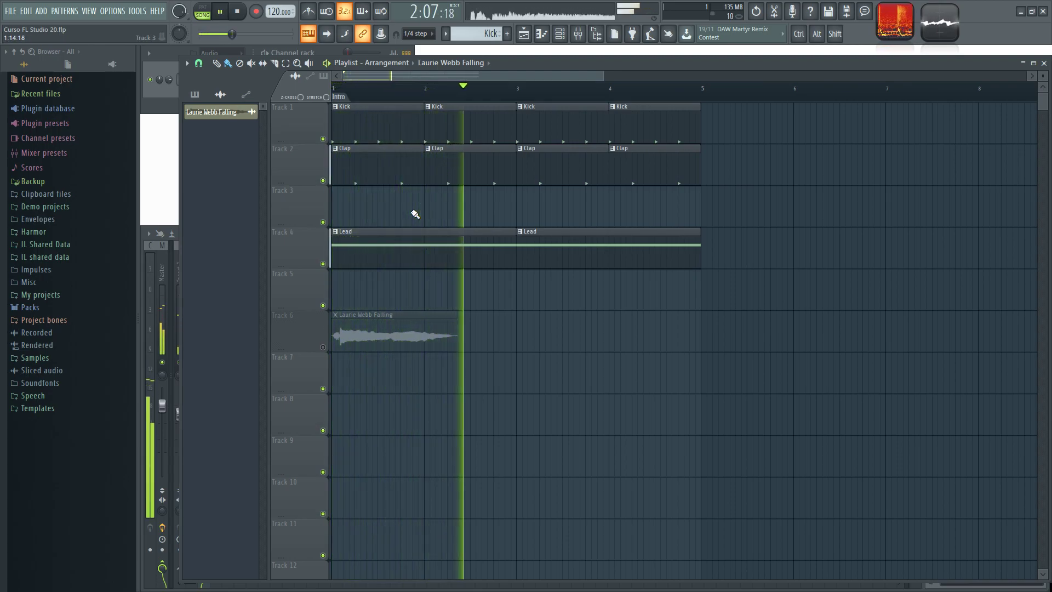
key(F9)
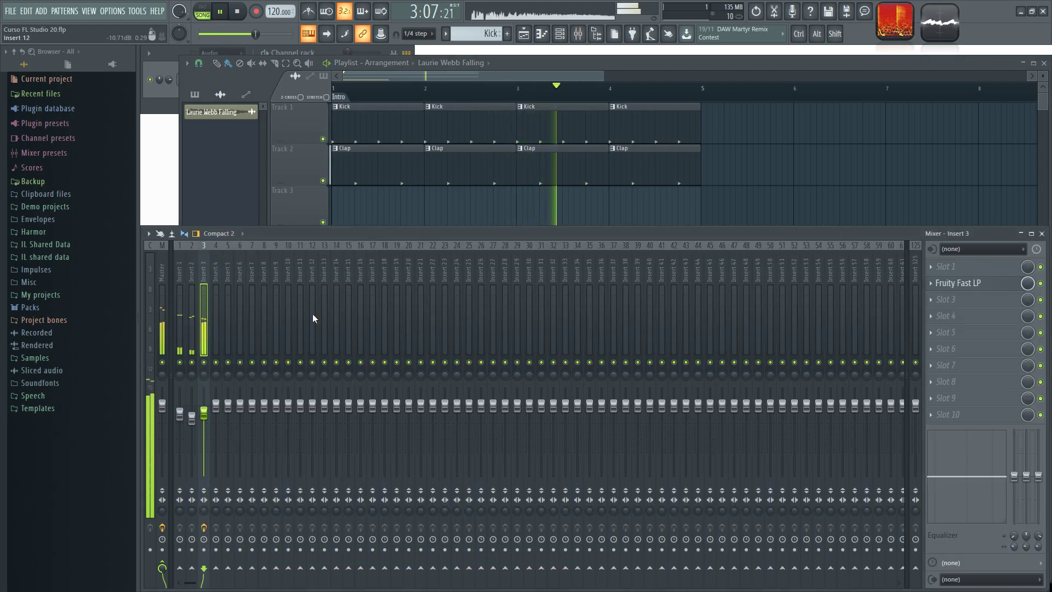
key(space)
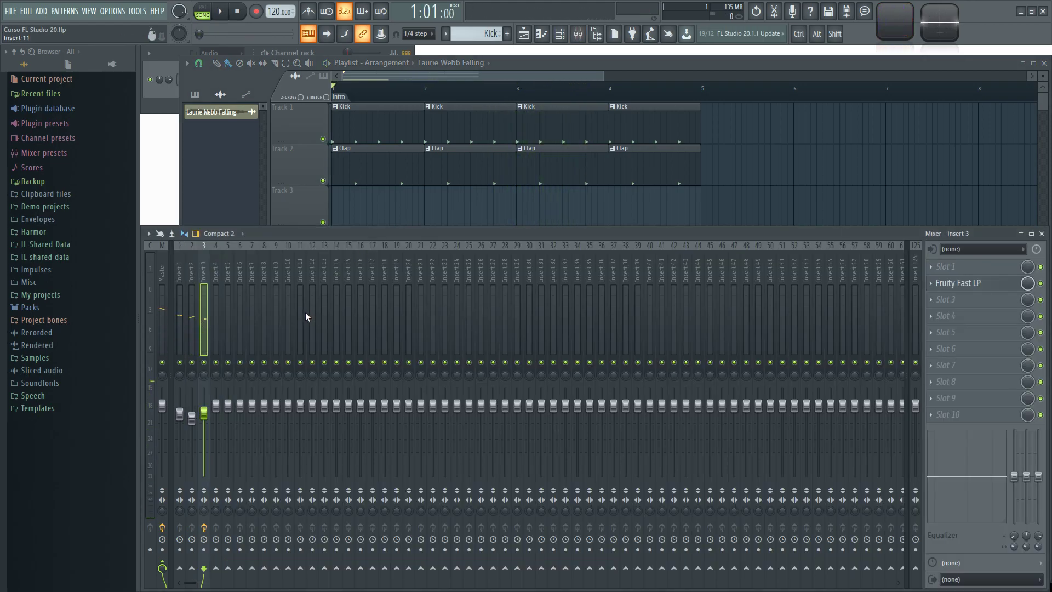
Step: Solo Inserts 1, 2 and 3 in turn during playback to hear each one, and unmute all mixer tracks
right_click(179, 362)
key(space)
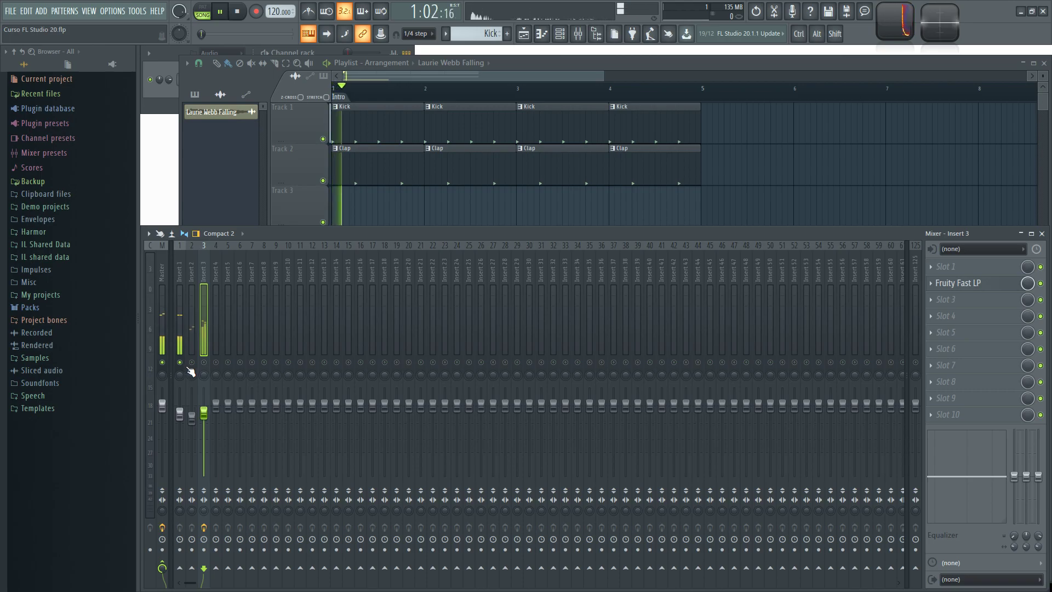
key(space)
key(space)
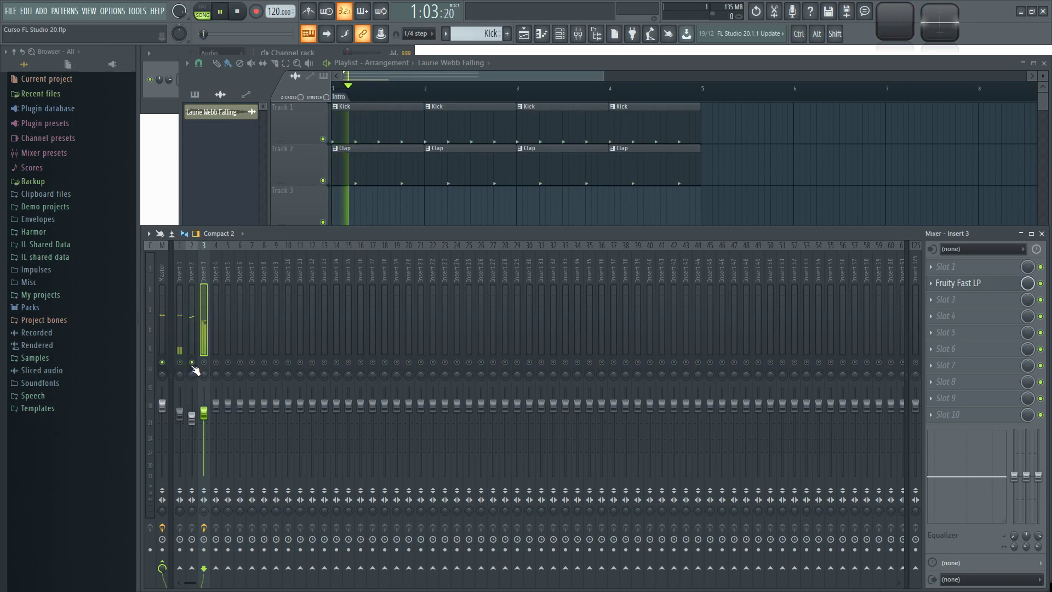
key(space)
ctrl+click(204, 364)
key(space)
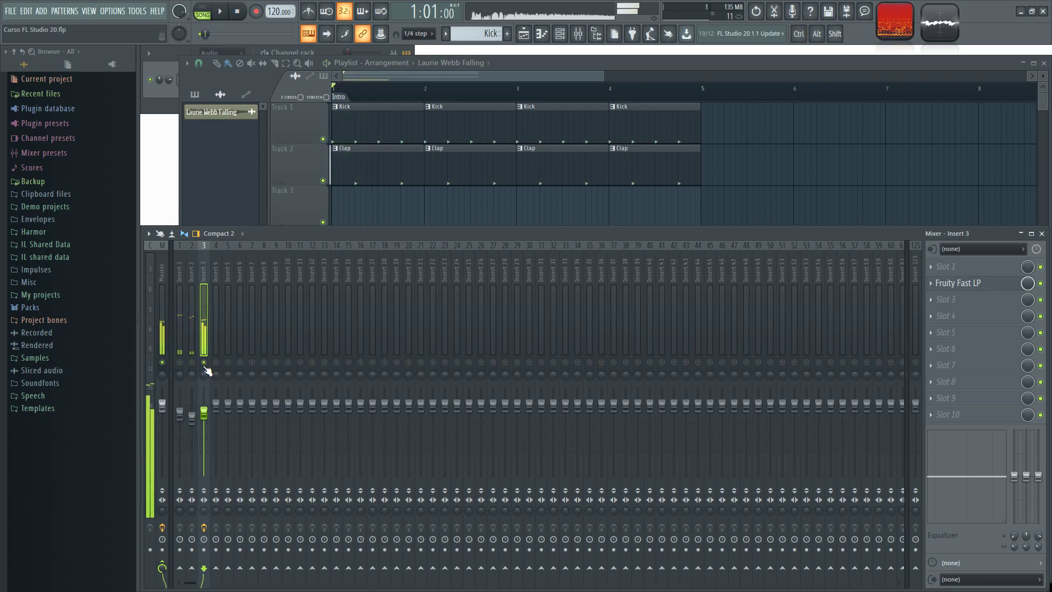
key(space)
ctrl+click(203, 363)
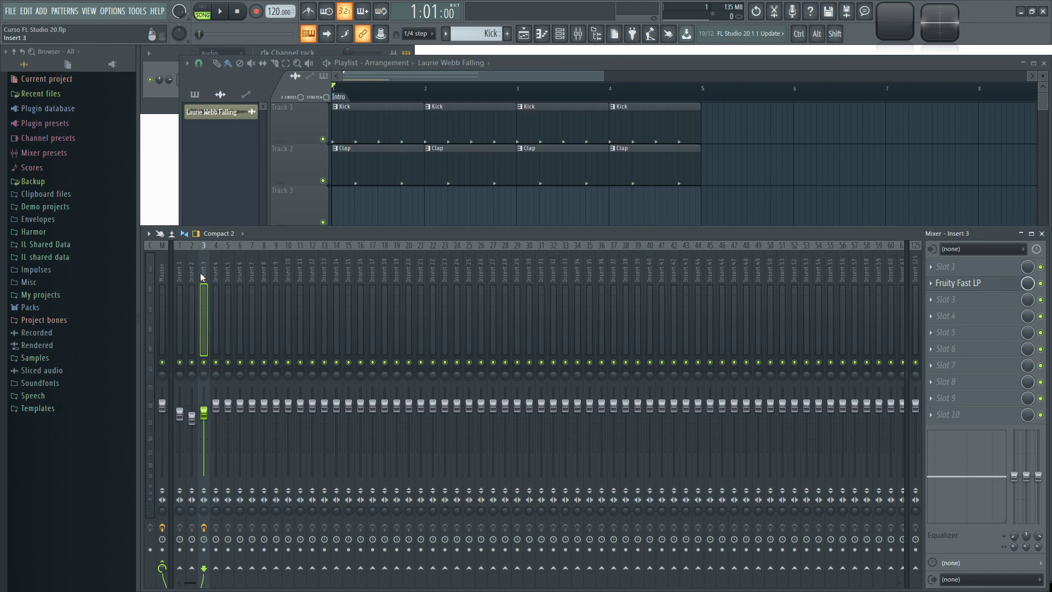
Step: Listen to Insert 3 on its own, stop playback and turn its solo off
right_click(206, 362)
key(space)
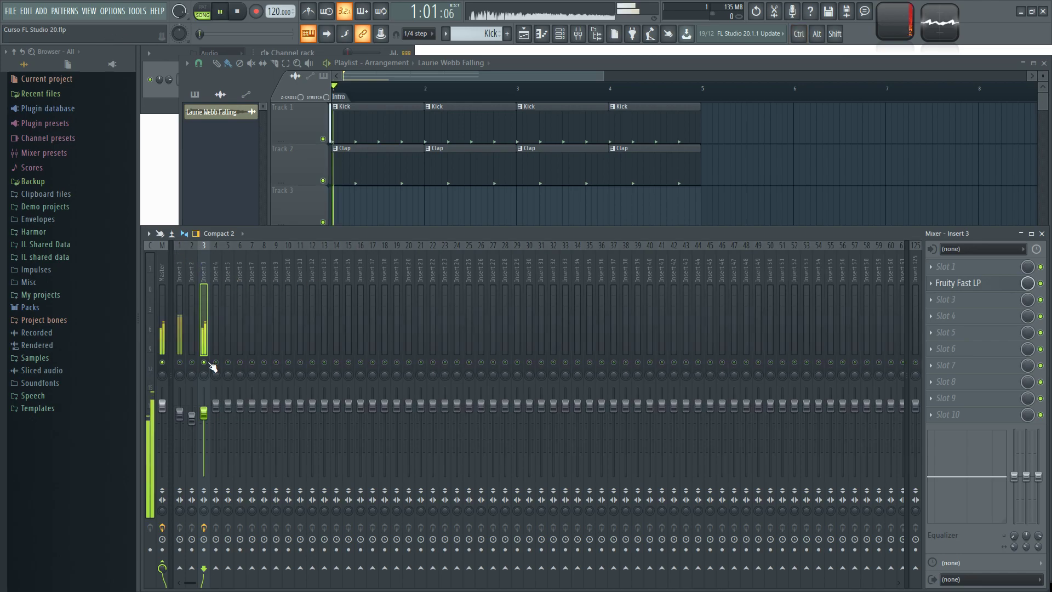
key(space)
right_click(206, 363)
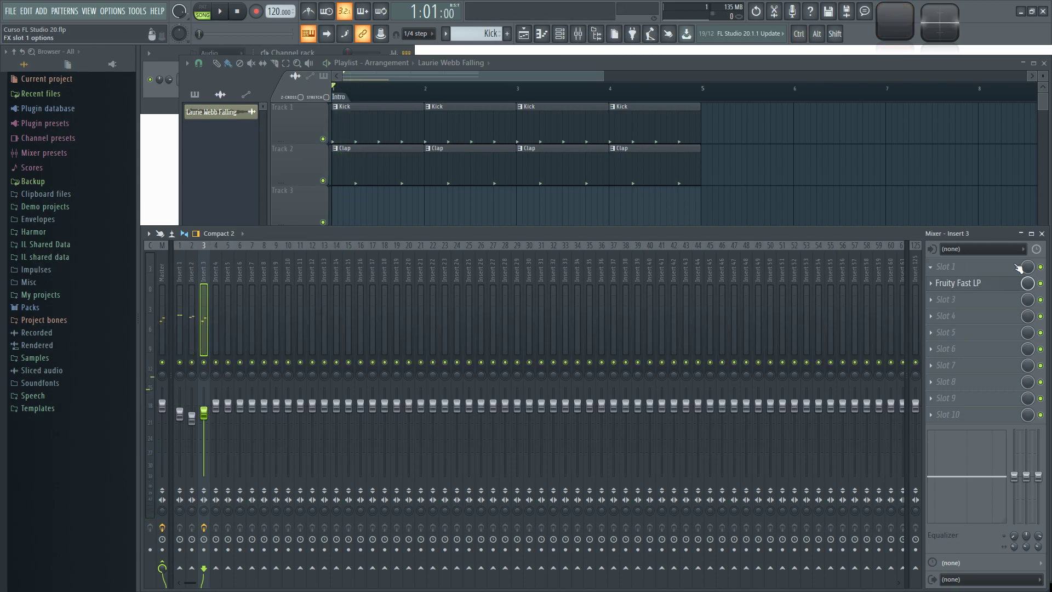
Step: Replace the Fruity Fast LP effect in slot 2 of Insert 3 with Fruity Peak Controller
click(930, 284)
mouse_move(952, 299)
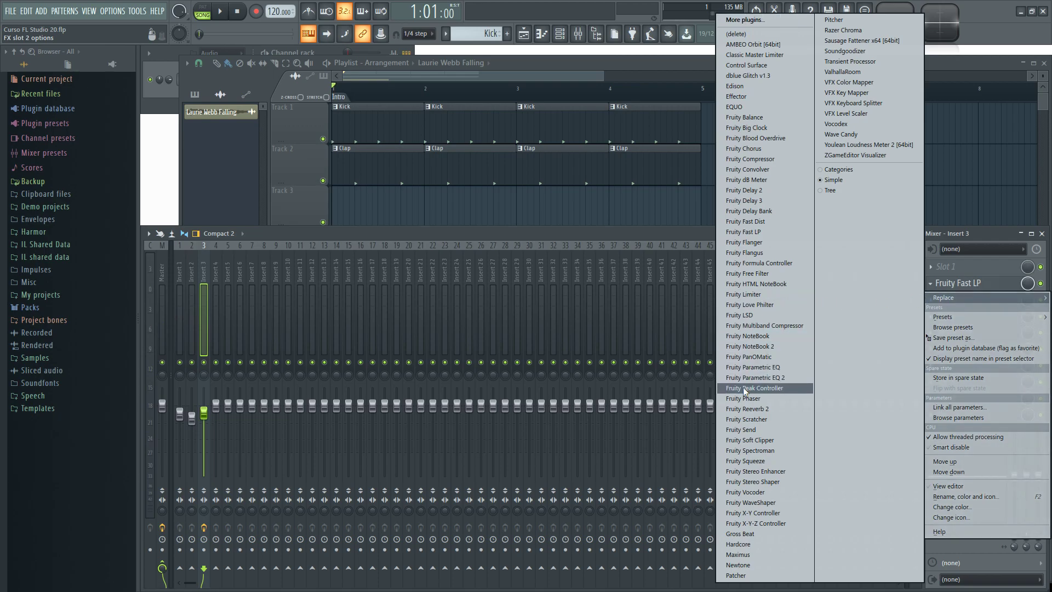
click(781, 388)
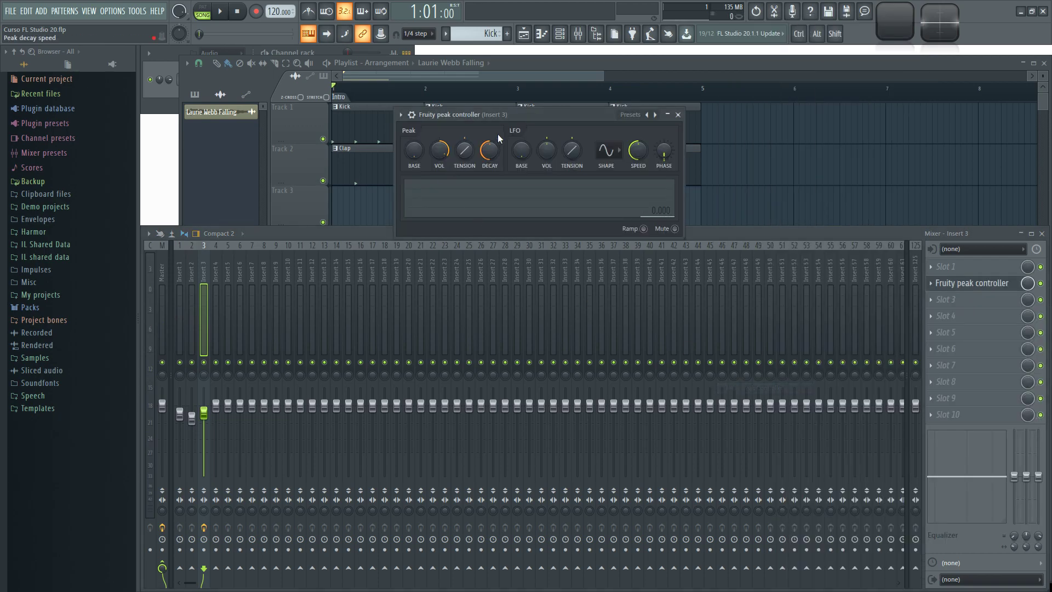
drag(511, 114, 545, 203)
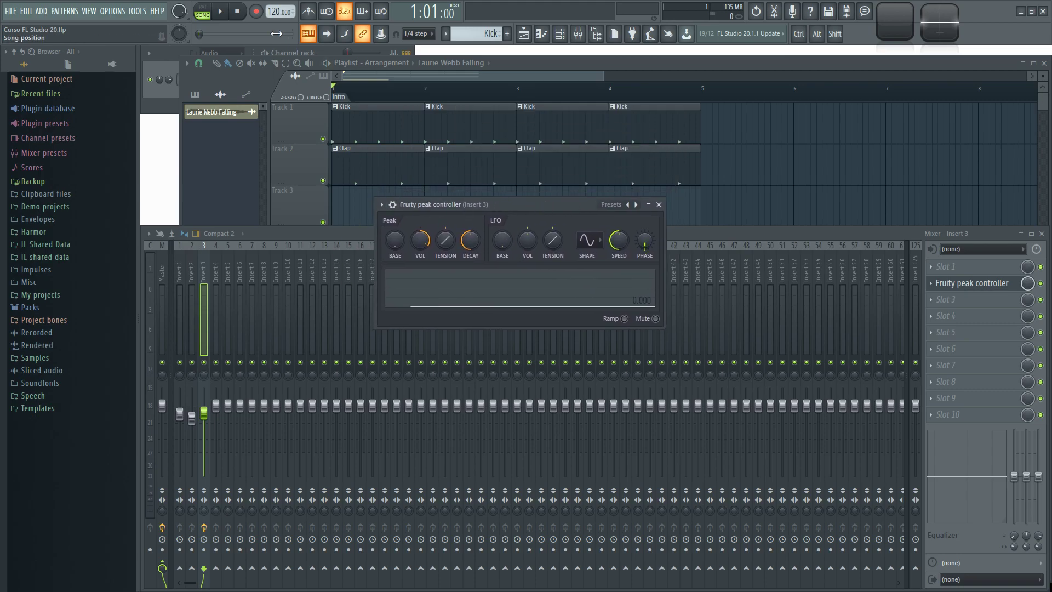
Step: Play the song and examine how the Fruity Peak Controller's output graph responds to Insert 3's signal
key(space)
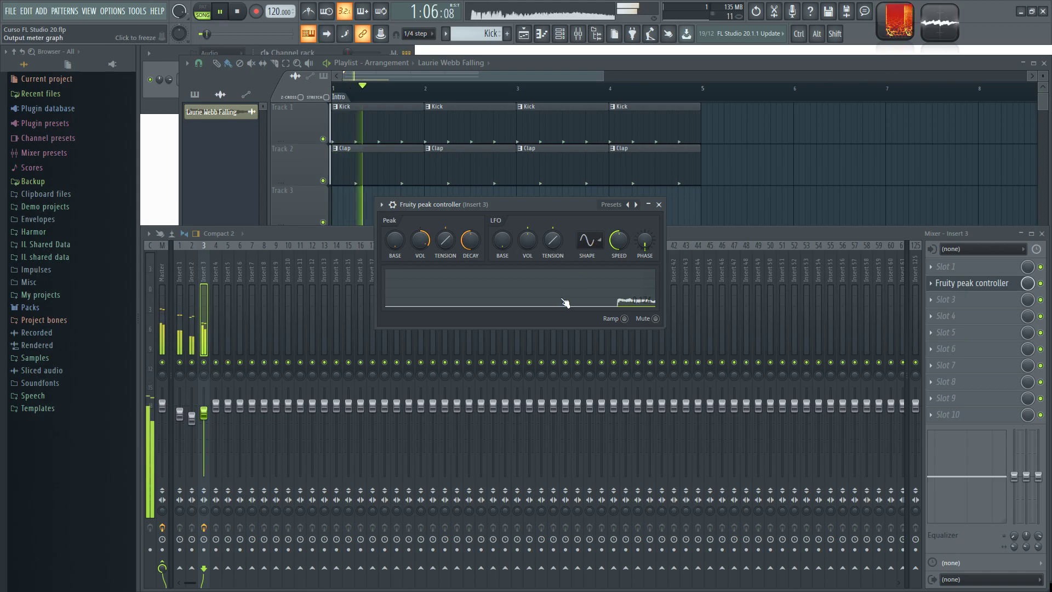
key(space)
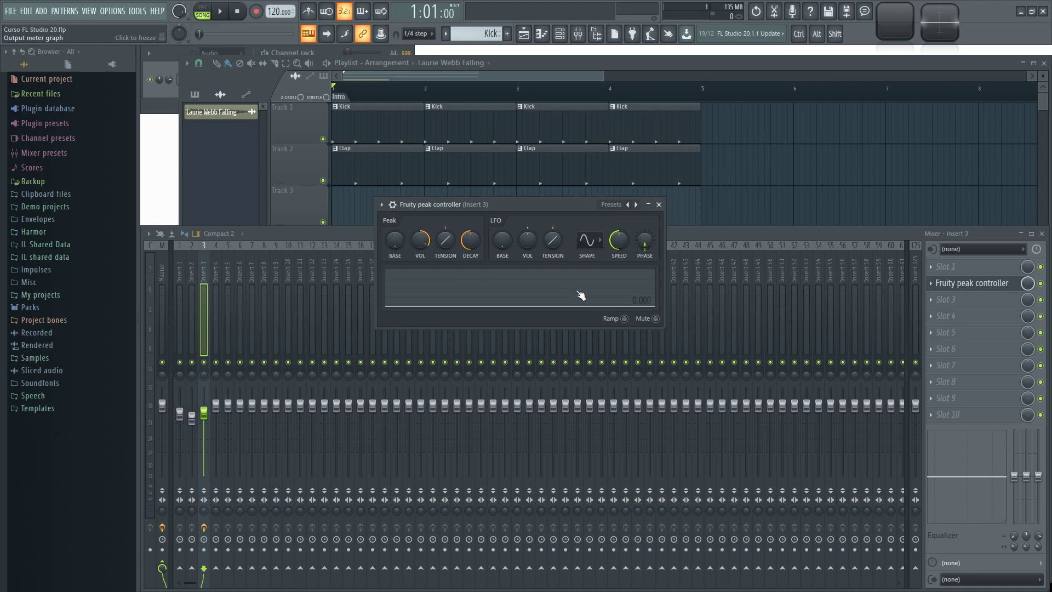
drag(562, 205, 559, 210)
key(space)
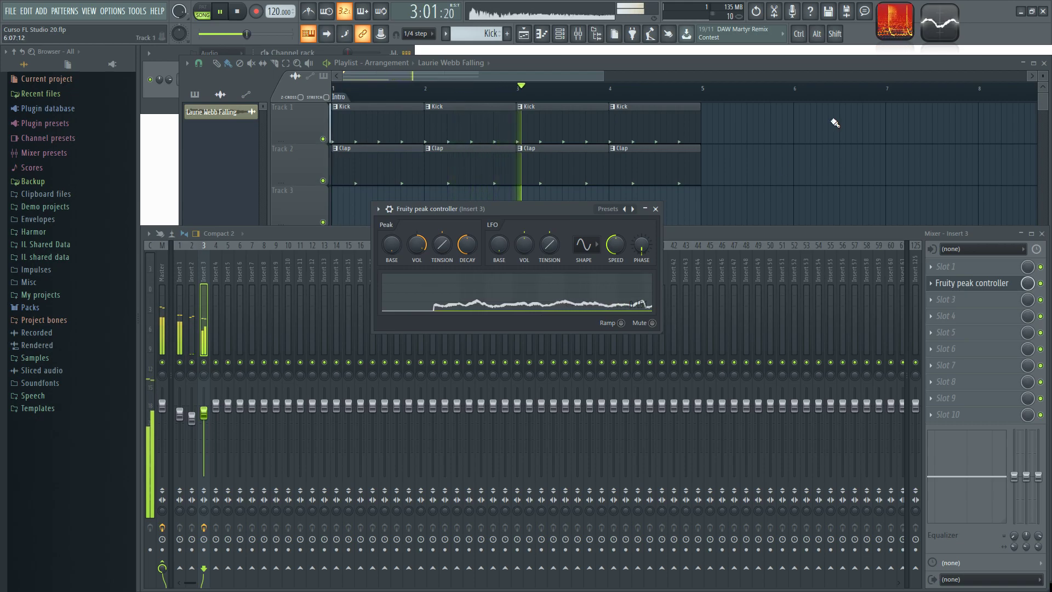
key(space)
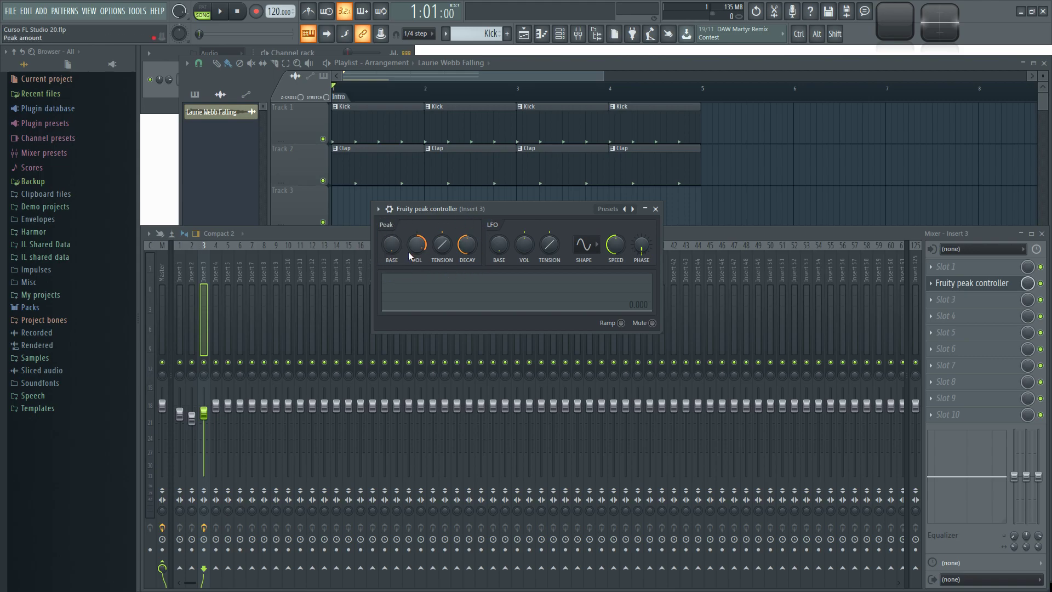
drag(467, 211, 524, 215)
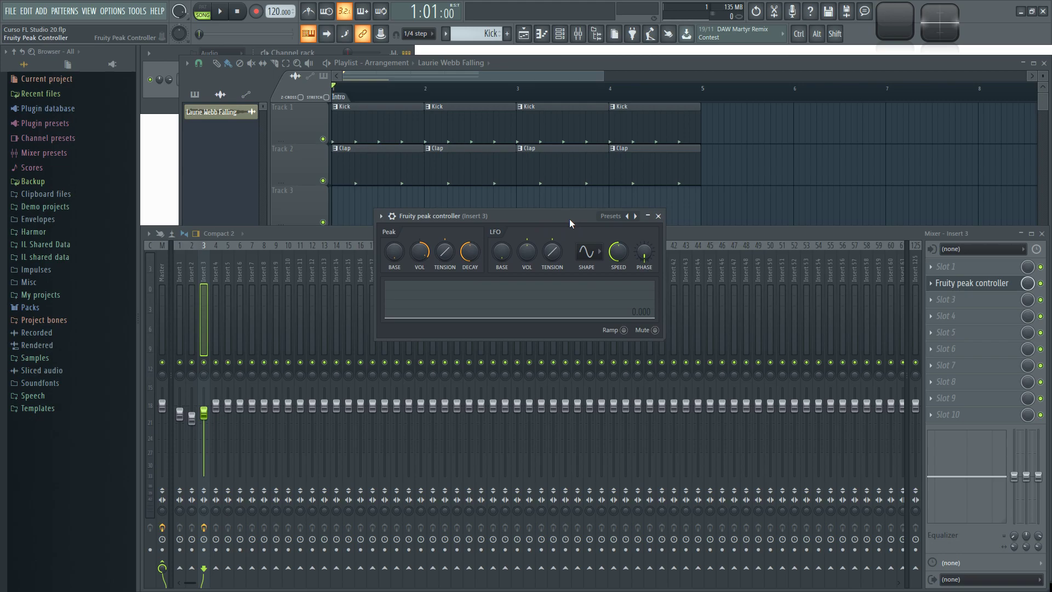
Step: Bring the Channel rack to the front and select only the 3x Osc channel
click(329, 48)
click(224, 54)
click(225, 66)
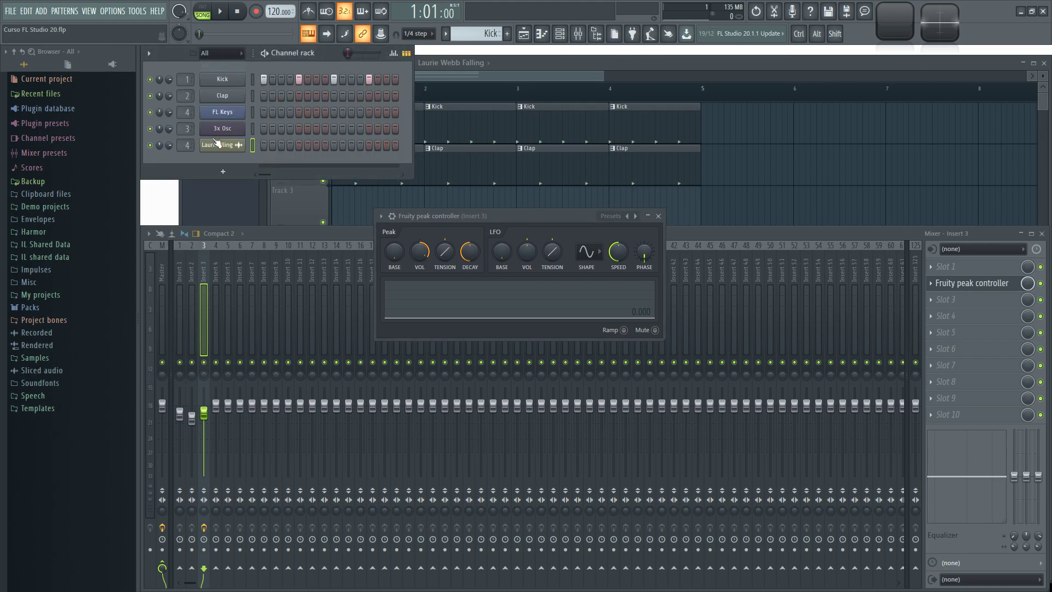
click(253, 129)
key(q)
key(q)
Step: Check the internal controllers offered for linking the 3x Osc channel's volume, and close the remote control settings without linking
right_click(167, 128)
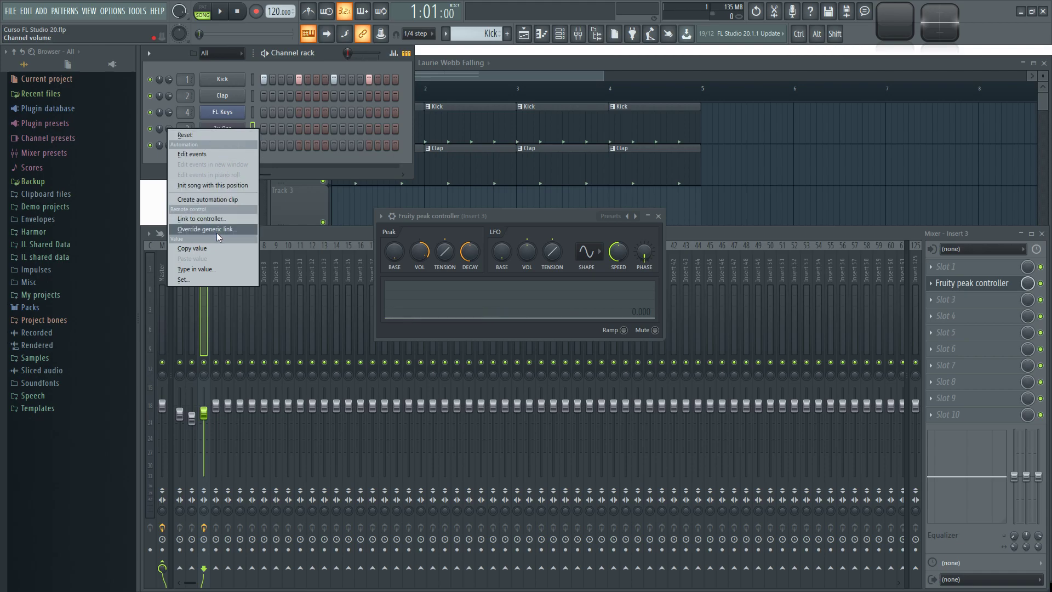
click(200, 219)
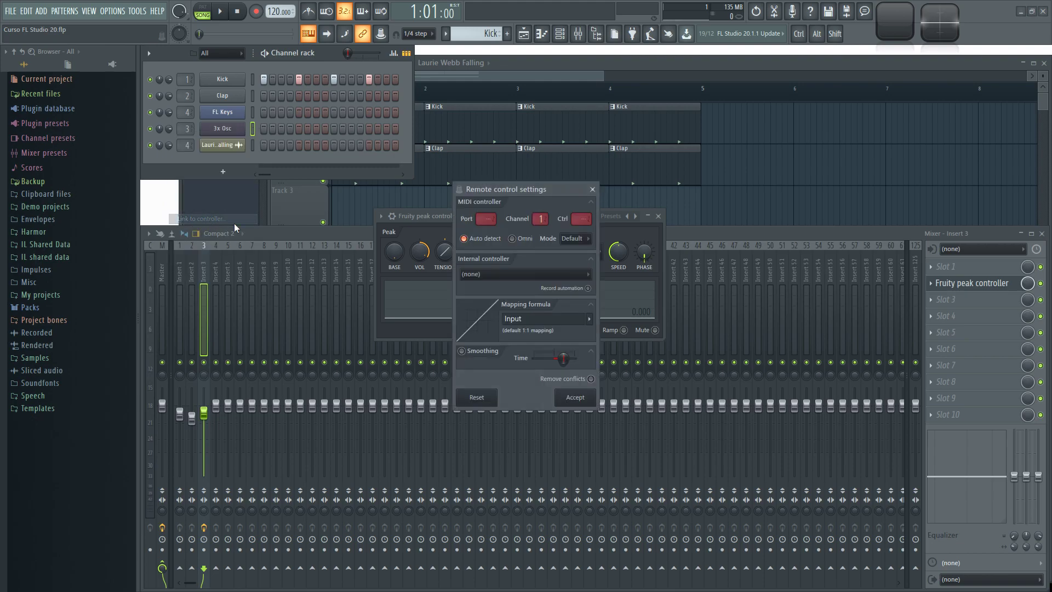
drag(504, 189, 537, 167)
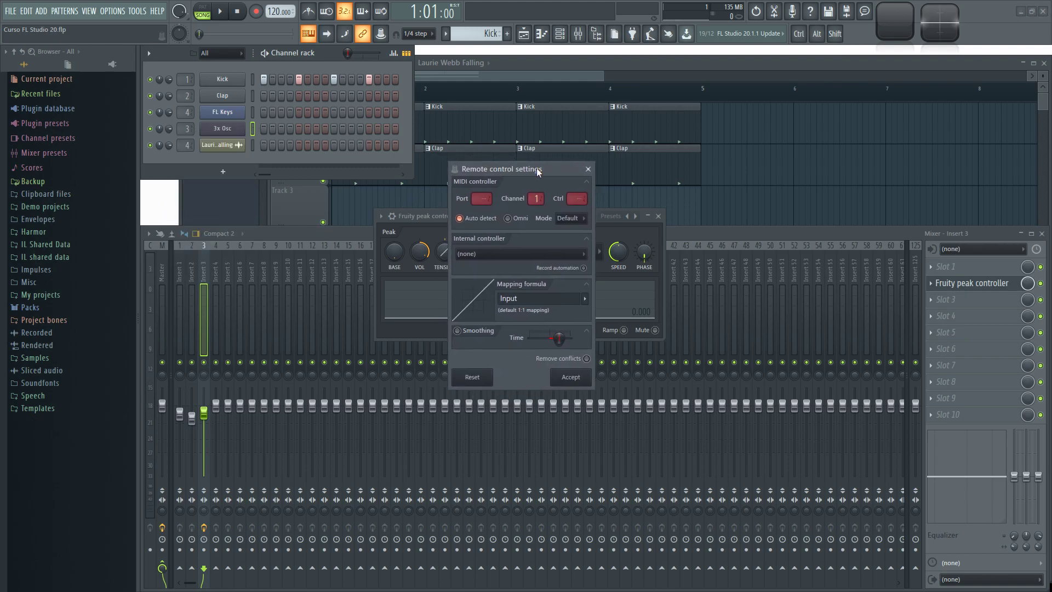
click(500, 254)
click(499, 253)
click(588, 169)
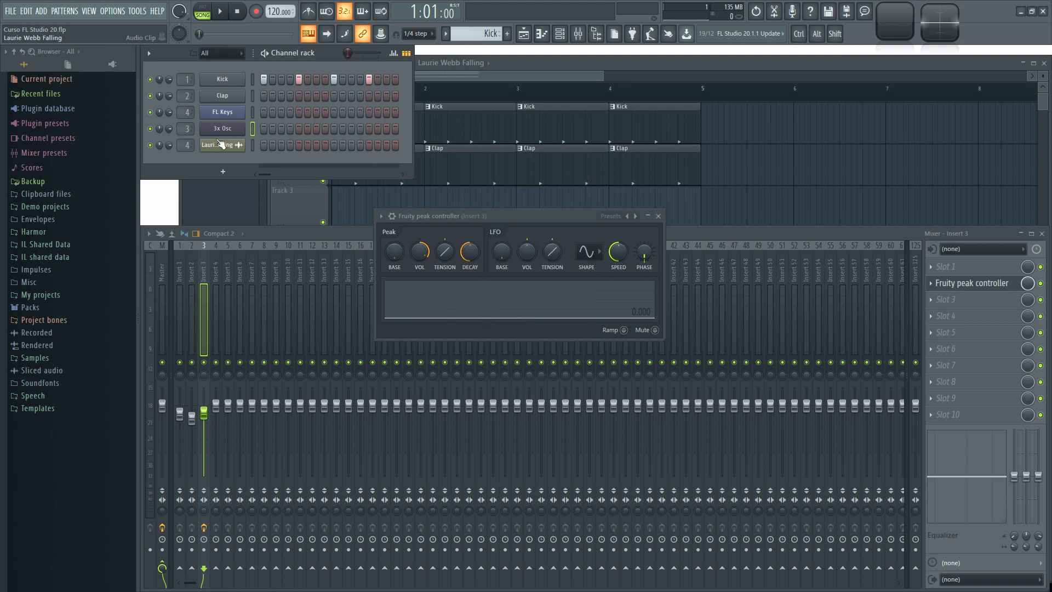
Step: Create an automation clip for the Kick channel's volume
right_click(170, 131)
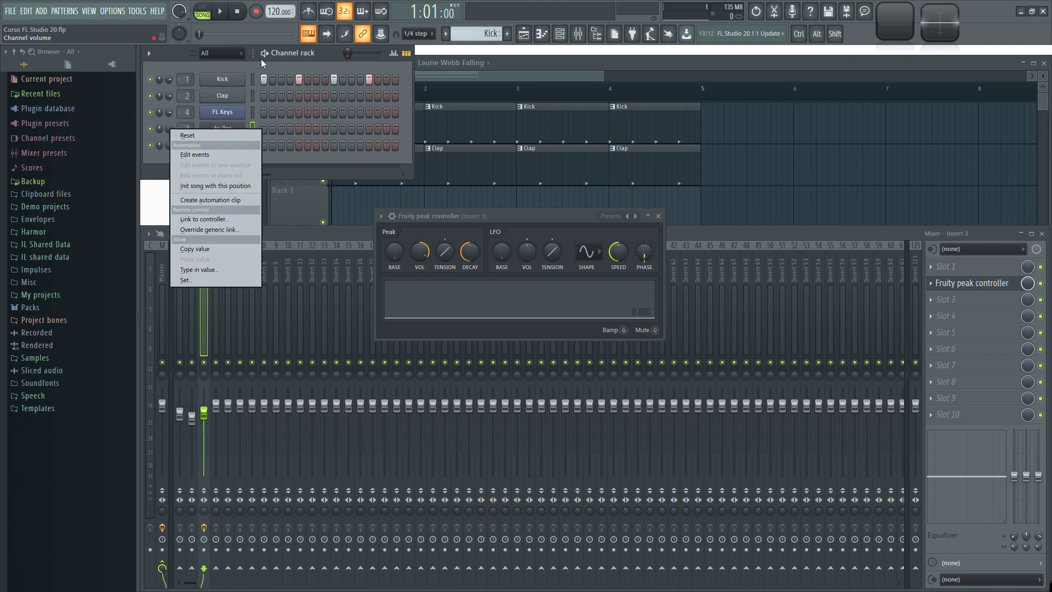
right_click(170, 80)
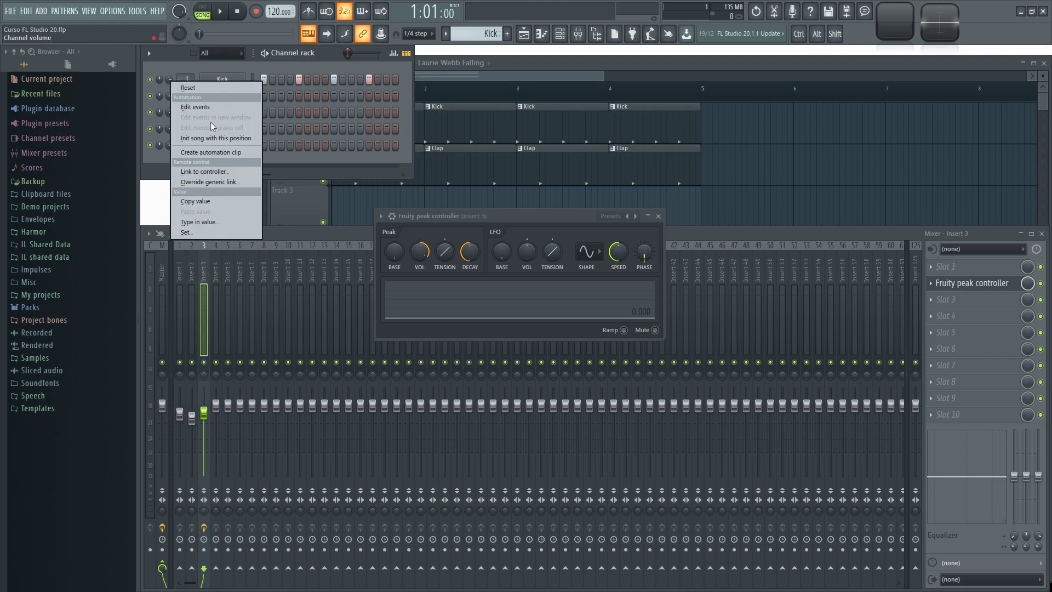
click(212, 151)
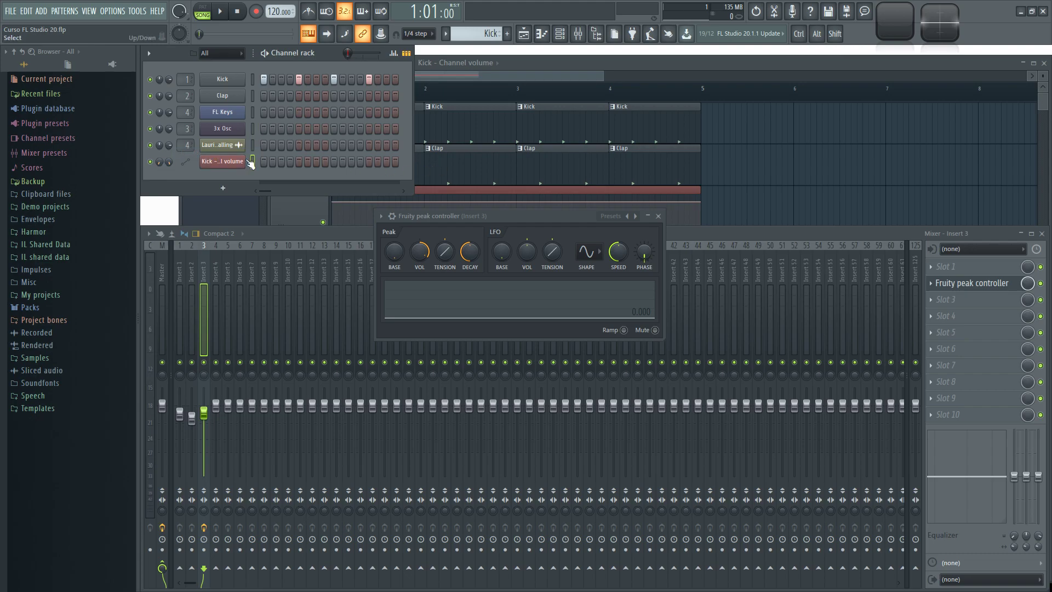
Step: Open the link settings for the 3x Osc channel's volume, examine the internal controllers offered, and move the settings clear of the Fruity Peak Controller
right_click(170, 130)
click(225, 218)
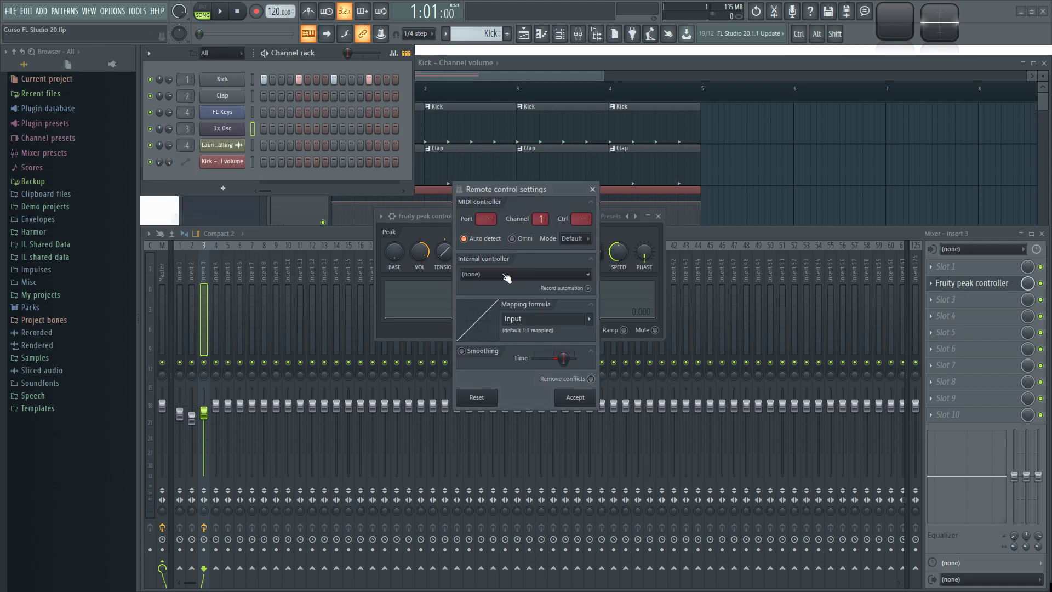
click(549, 274)
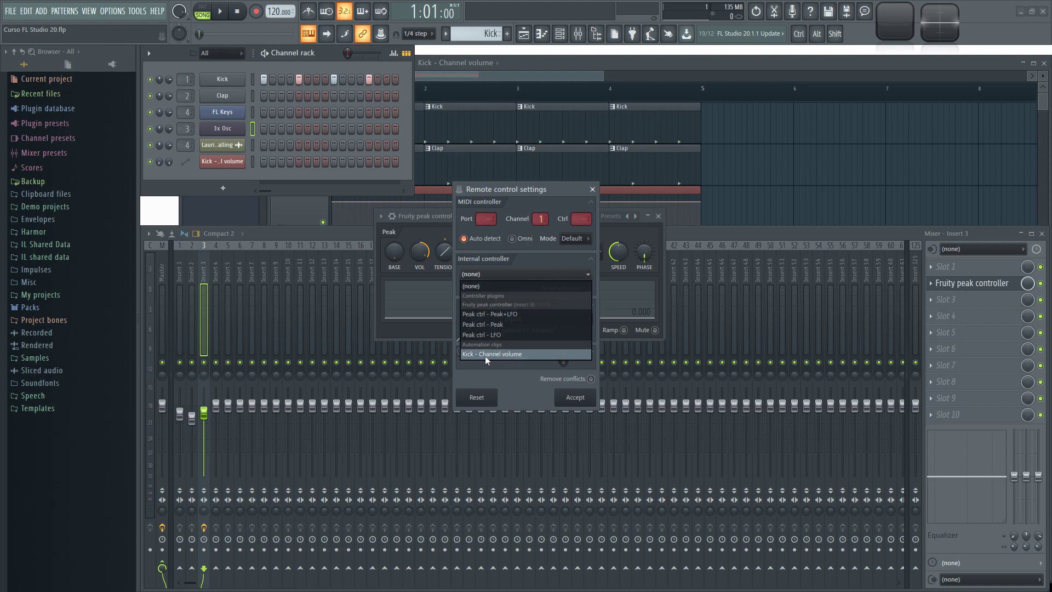
click(557, 189)
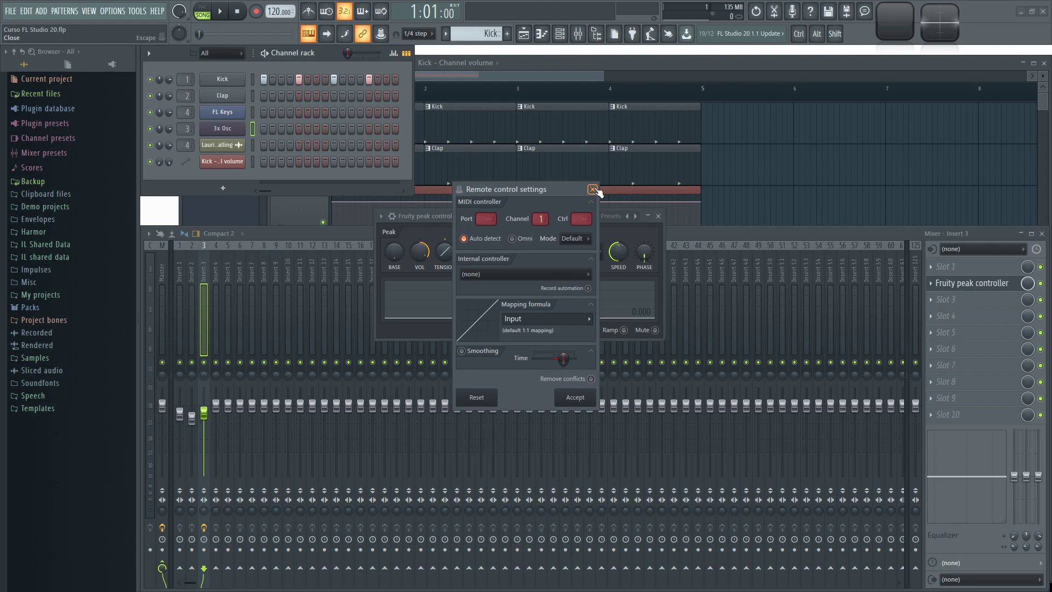
drag(564, 189, 554, 205)
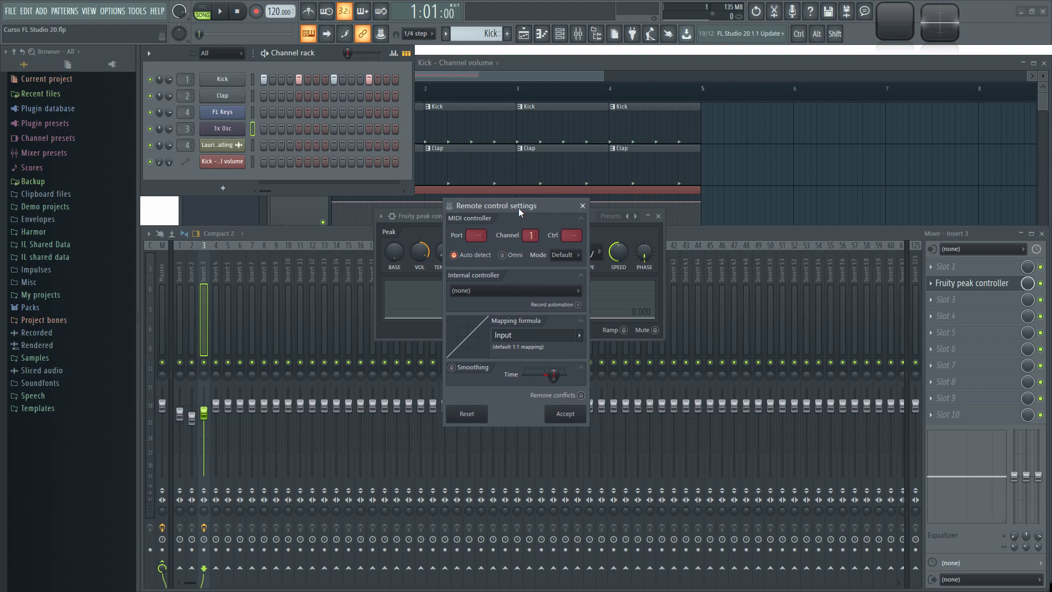
click(500, 295)
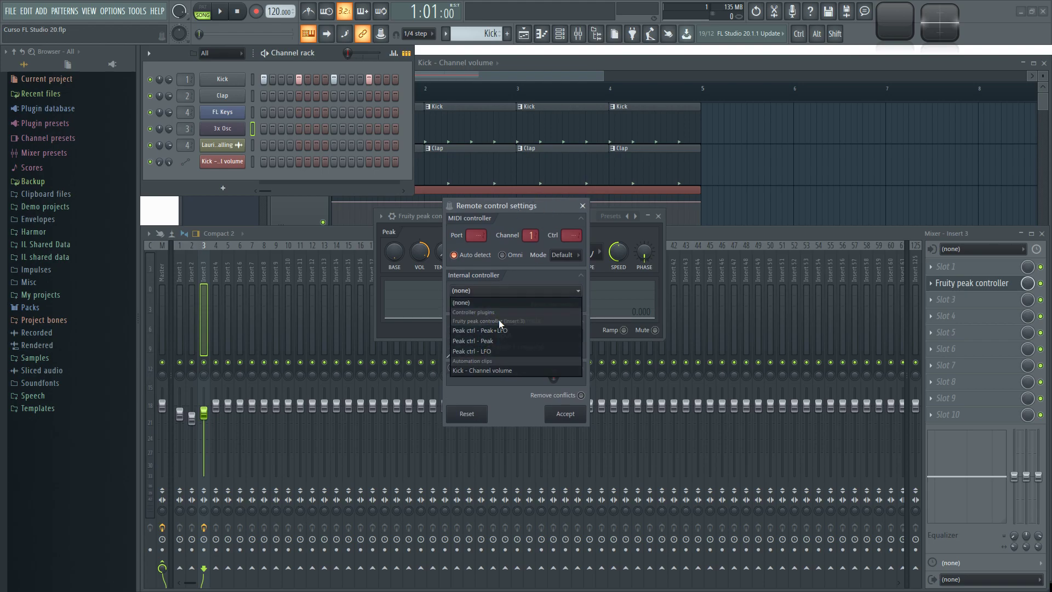
click(518, 205)
drag(519, 204, 756, 176)
click(739, 264)
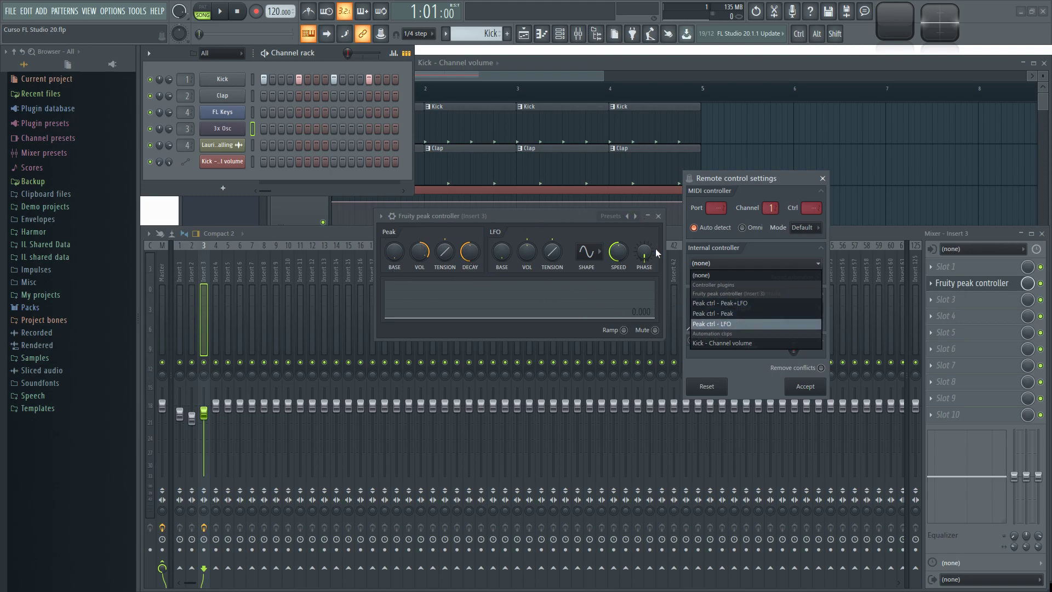
click(744, 369)
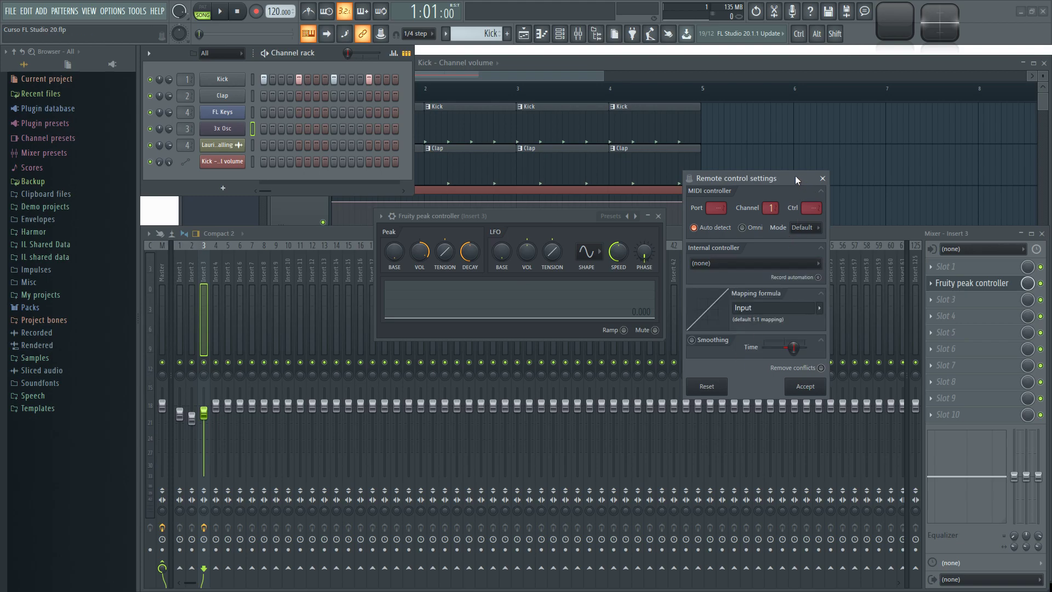
Step: Link the 3x Osc channel's volume to the internal controller Peak ctrl - LFO and accept the settings
click(759, 263)
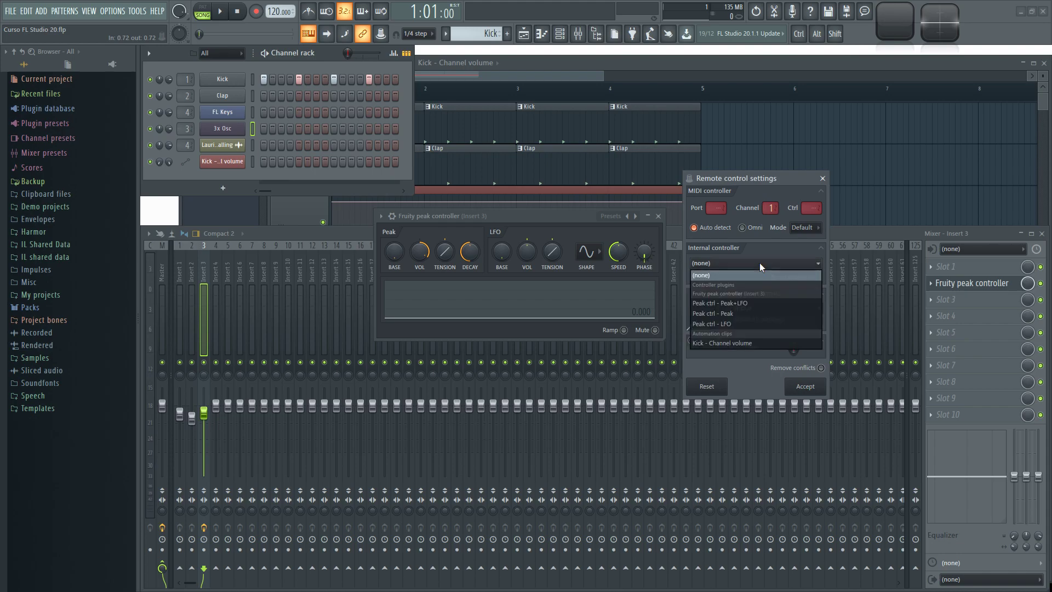
click(737, 323)
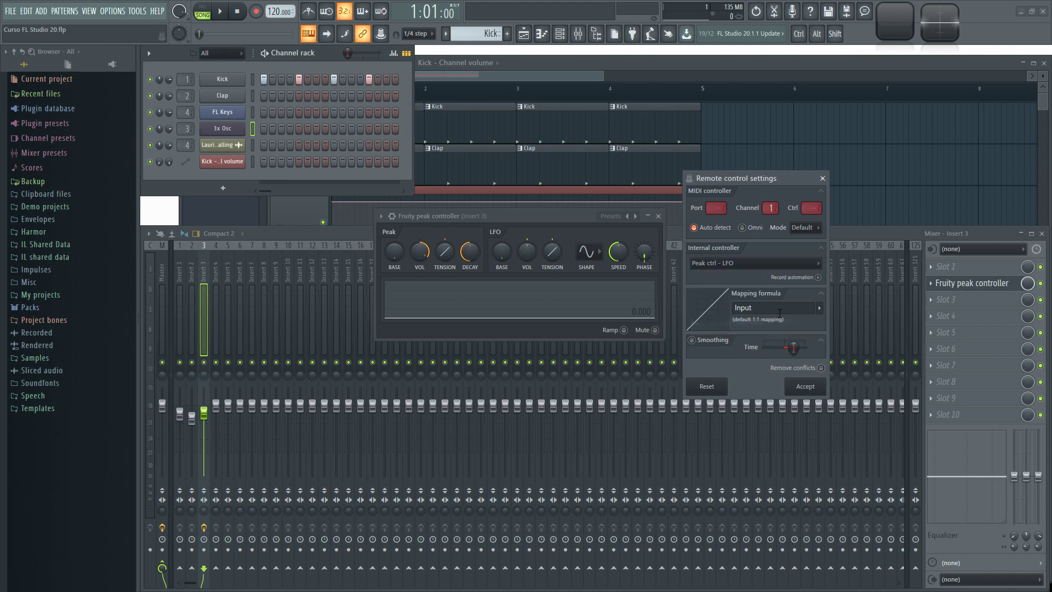
click(813, 389)
drag(443, 232, 426, 227)
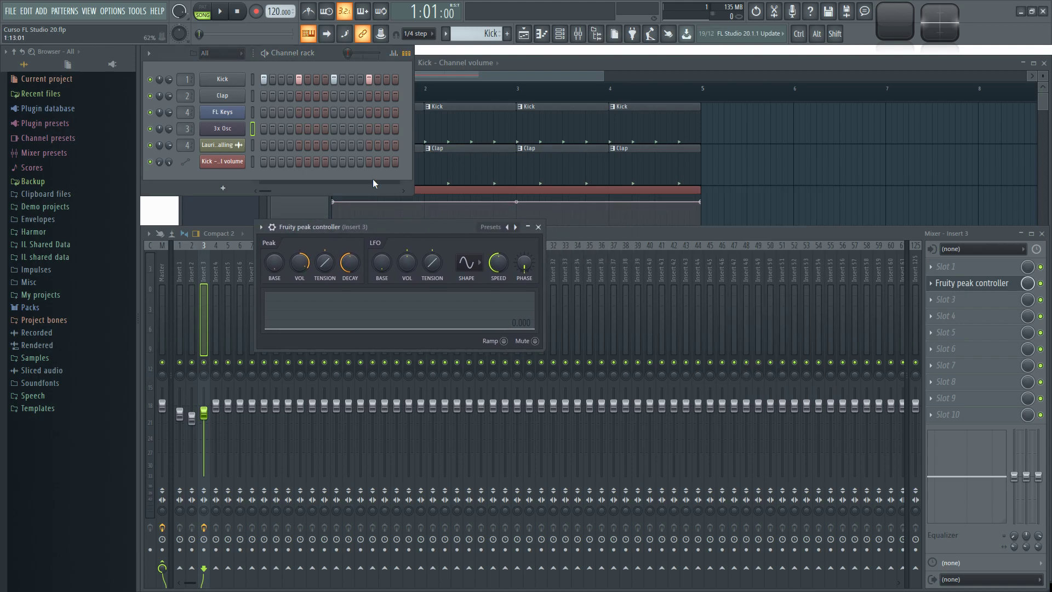
Step: Mute the Kick, Clap and Kick - Channel volume tracks (Tracks 1 to 3) in the Playlist
click(530, 180)
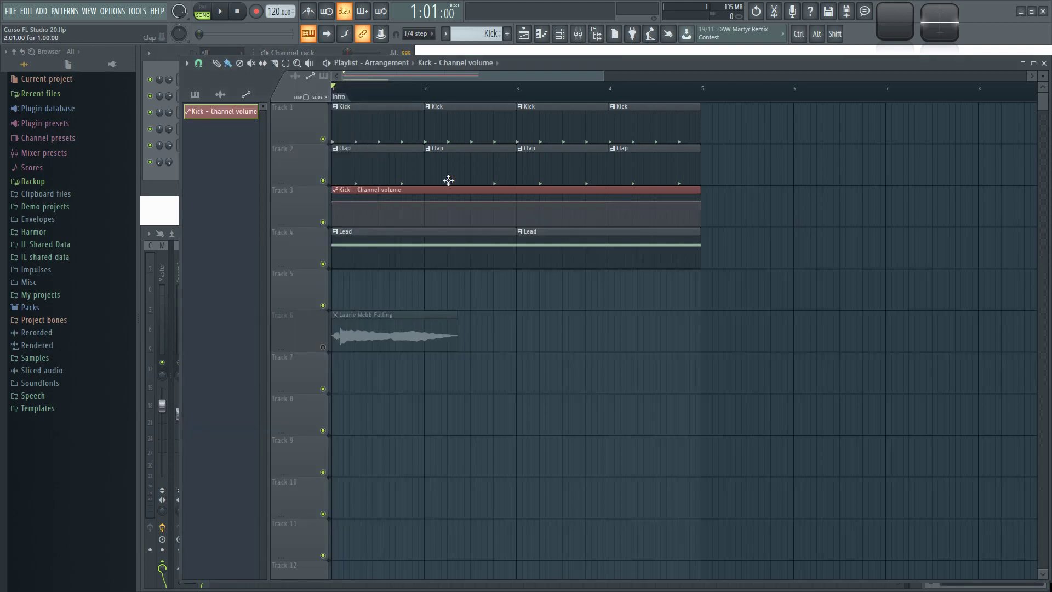
click(323, 180)
click(322, 222)
click(322, 138)
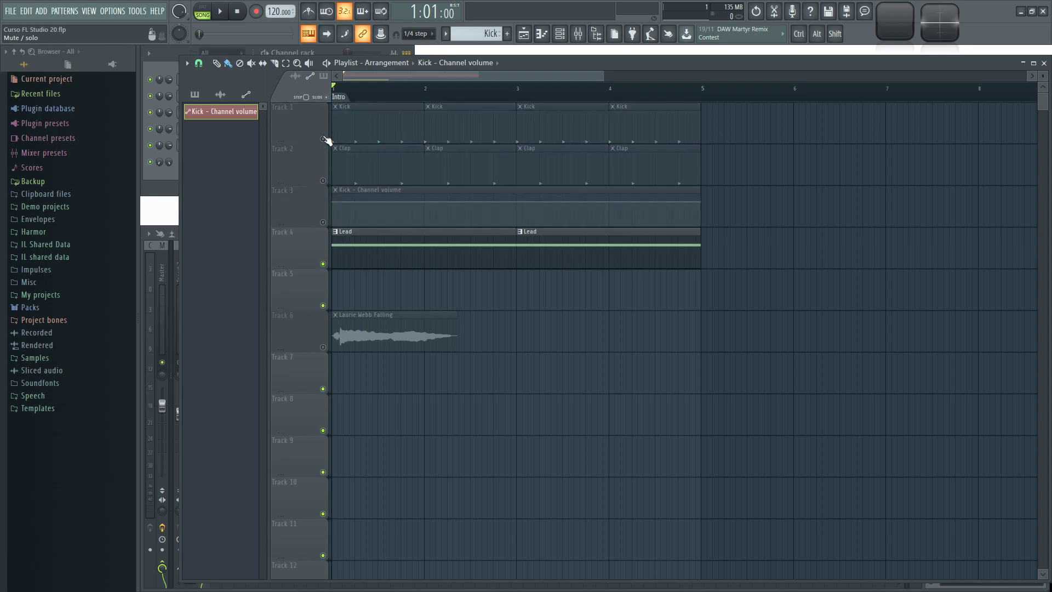
Step: Audition the Lead with the other tracks muted, stop playback, and reopen the Fruity Peak Controller on Insert 3
click(219, 10)
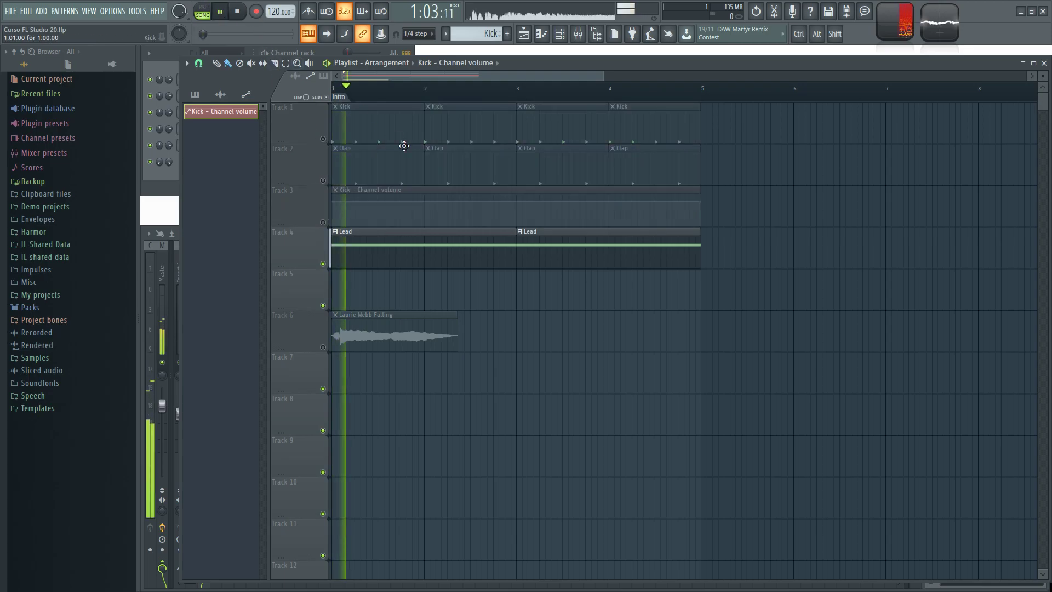
key(F9)
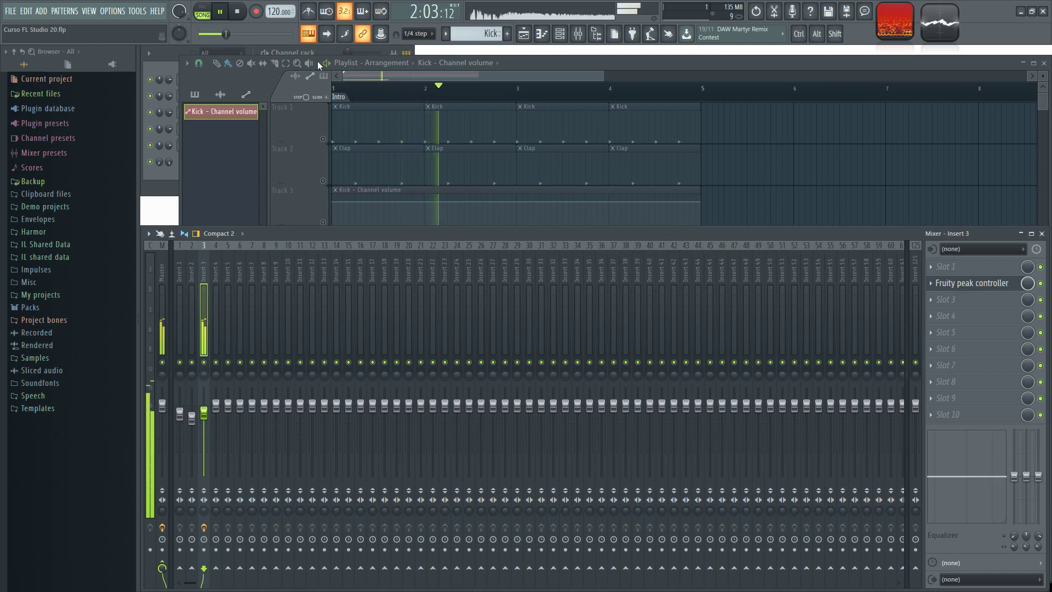
key(F6)
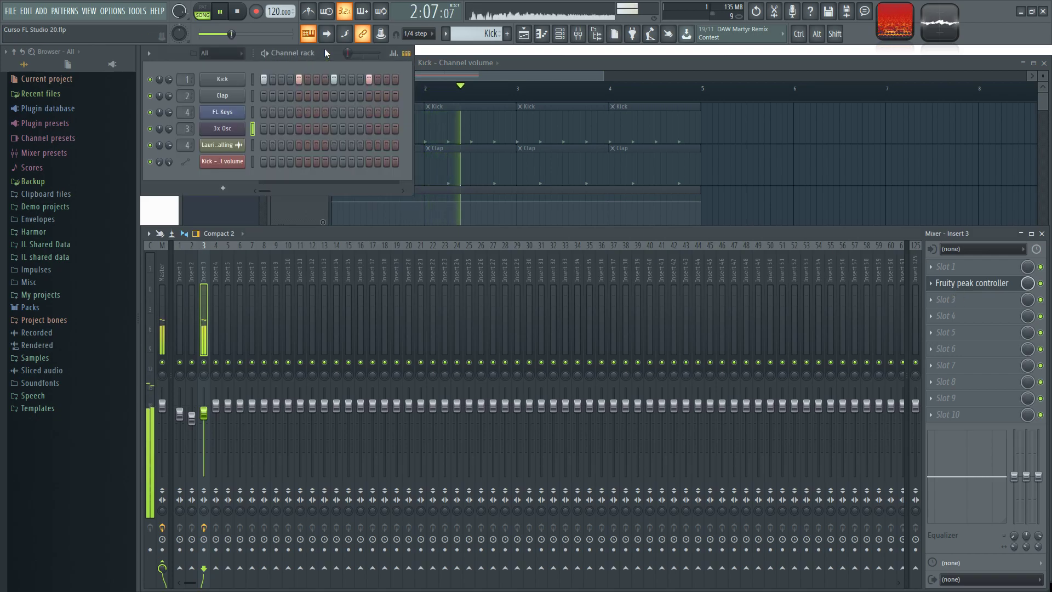
click(972, 284)
key(space)
drag(419, 226, 486, 228)
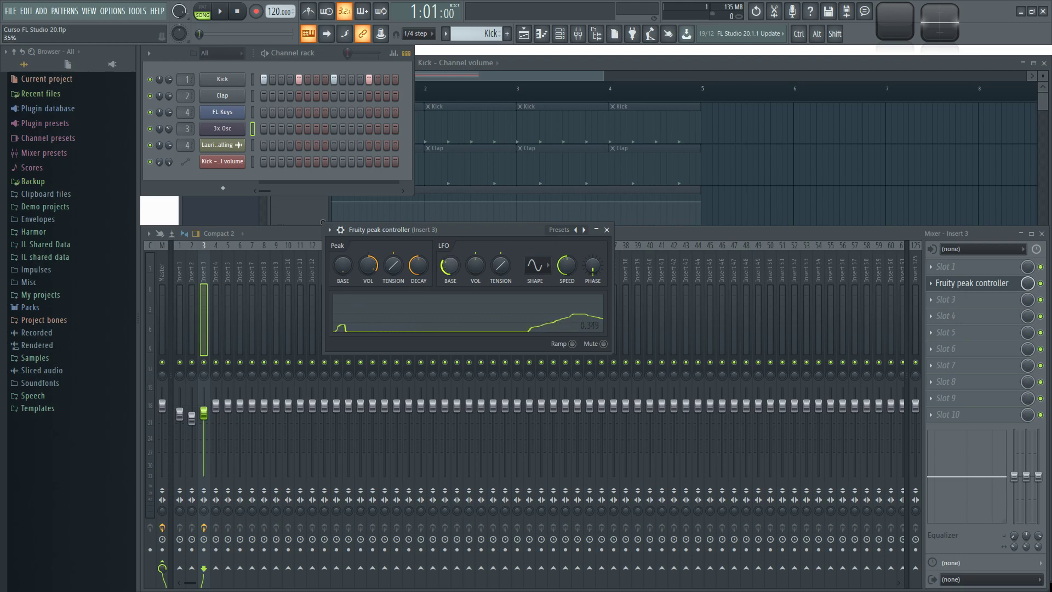
Step: Lower the Fruity Peak Controller's LFO base to its minimum and raise the LFO volume to its maximum
mouse_move(460, 264)
mouse_down()
mouse_move(459, 253)
mouse_move(476, 276)
mouse_up()
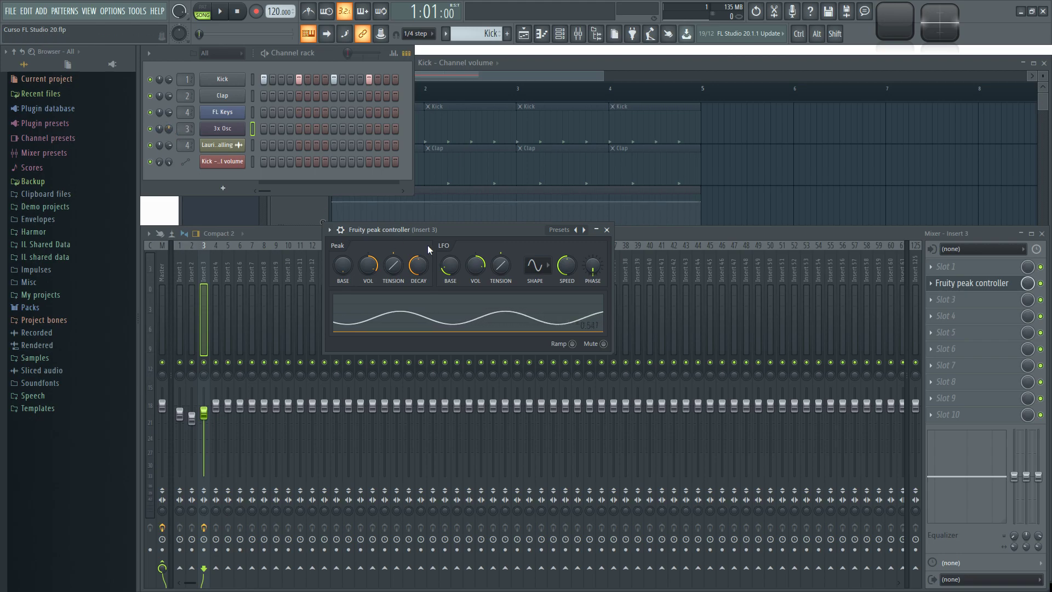
drag(451, 267, 507, 331)
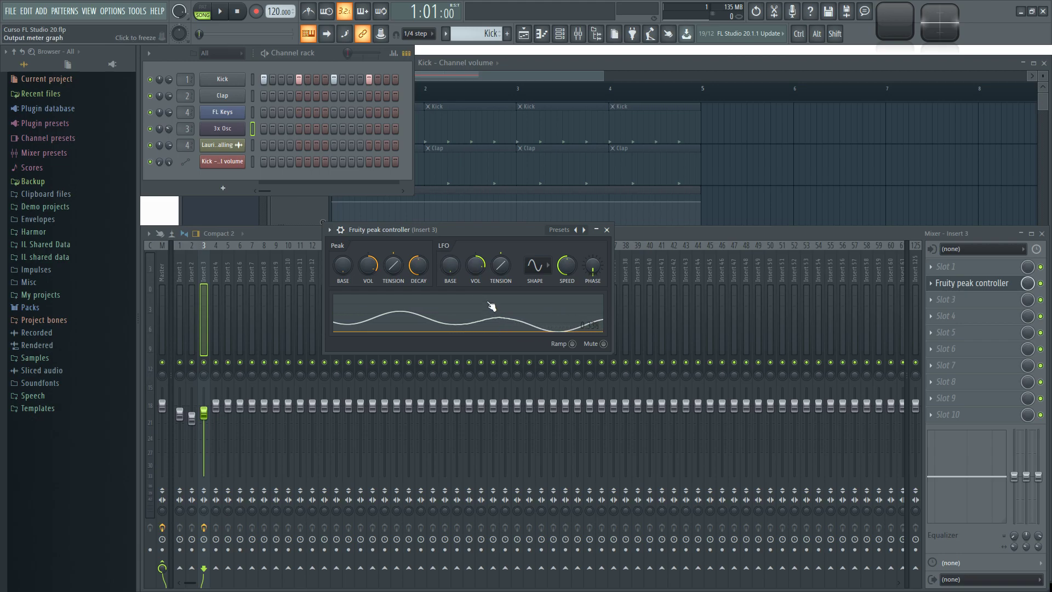
drag(477, 270, 477, 308)
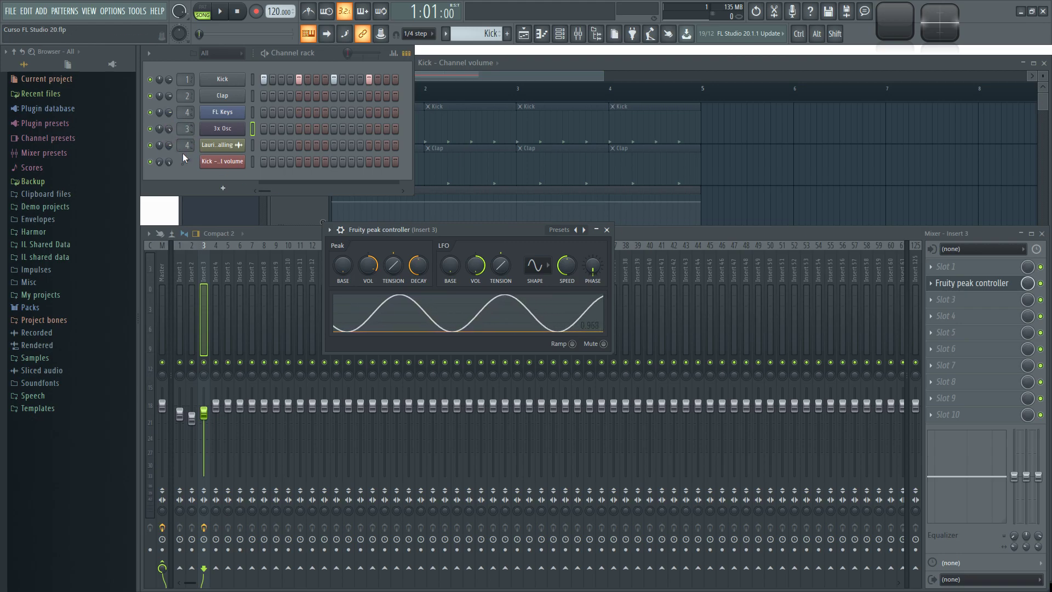
Step: Try the LFO tension at its highest and lowest settings and reset it to 0%
drag(508, 268, 509, 239)
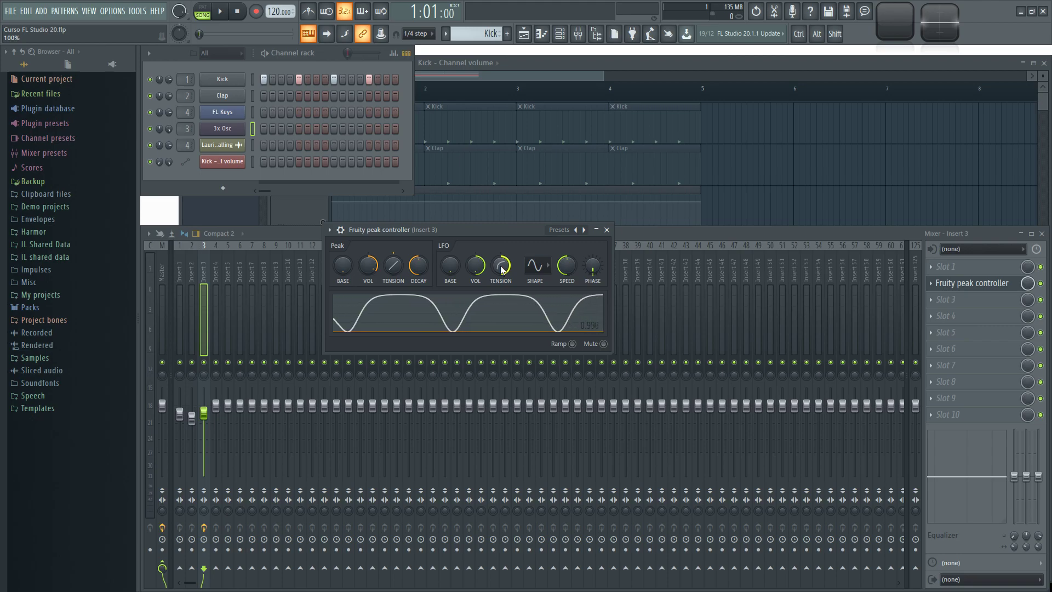
drag(503, 270, 504, 356)
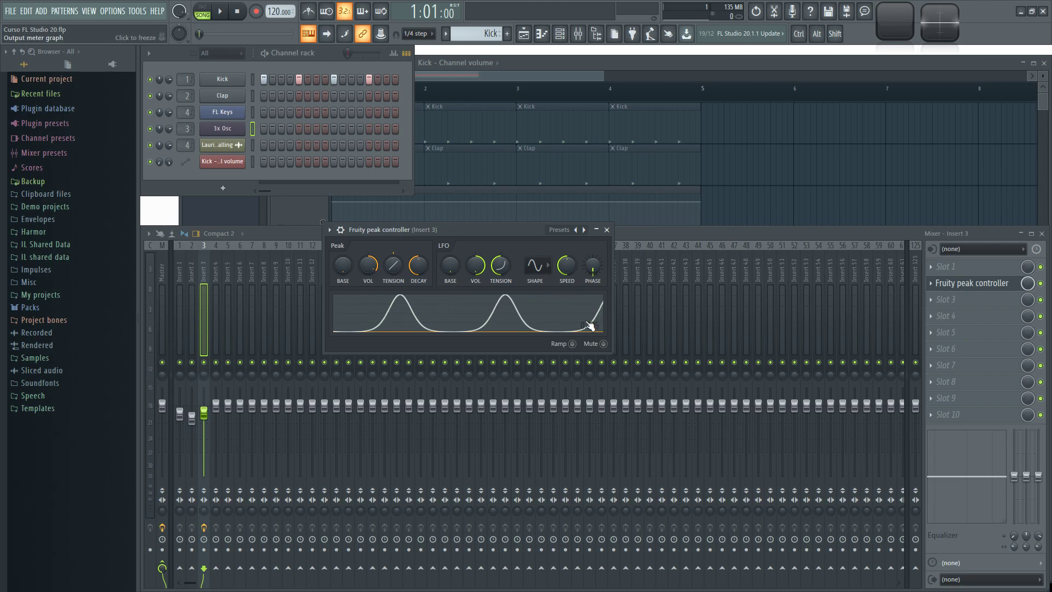
drag(499, 270, 500, 233)
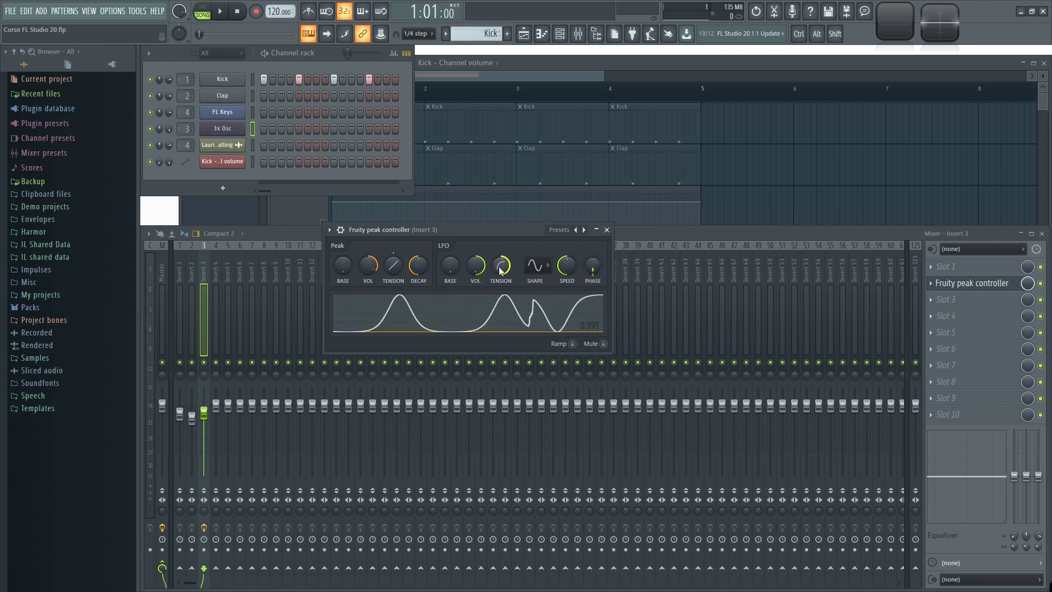
alt+click(500, 270)
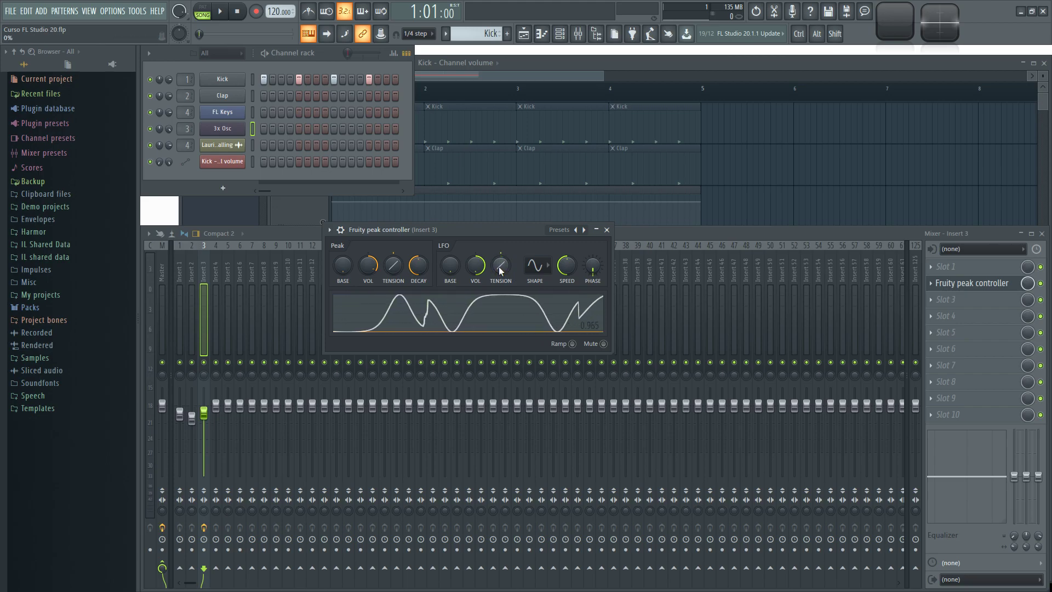
Step: Try the Triangle, Square, Saw and Random shapes for the LFO, and settle on Saw
click(541, 268)
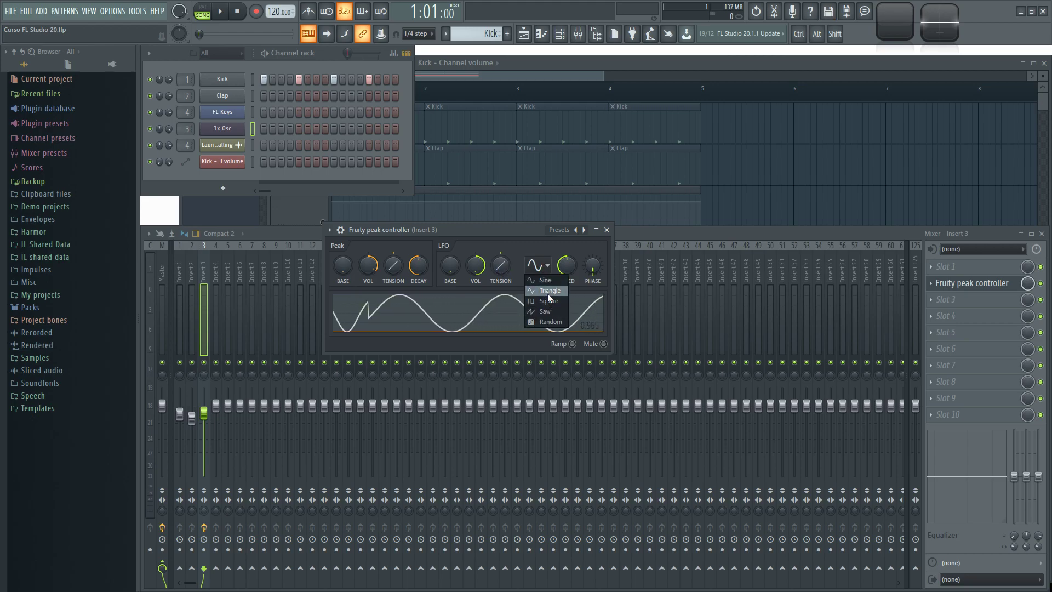
click(545, 293)
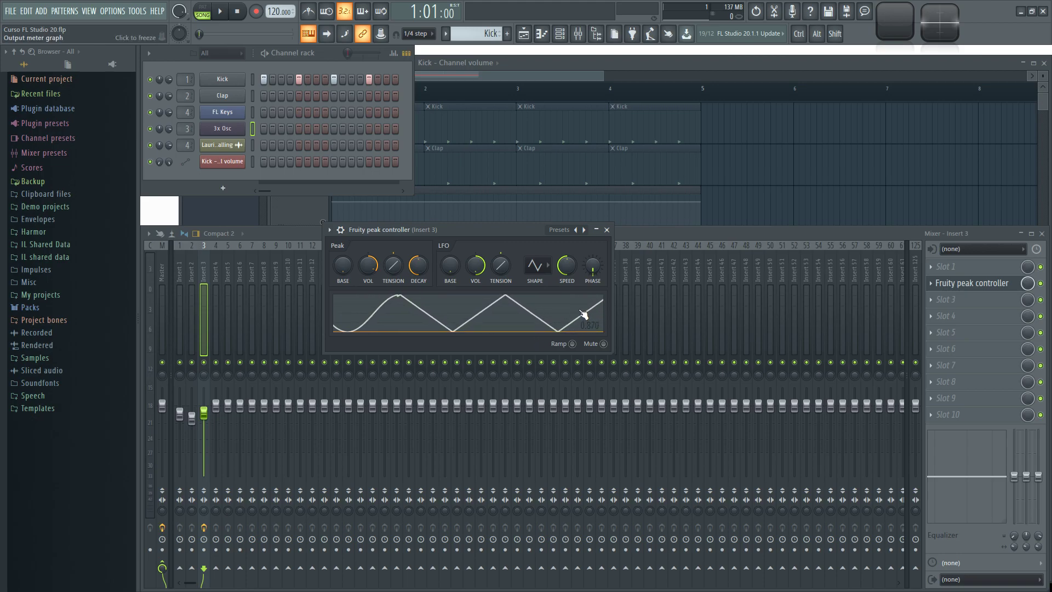
click(544, 267)
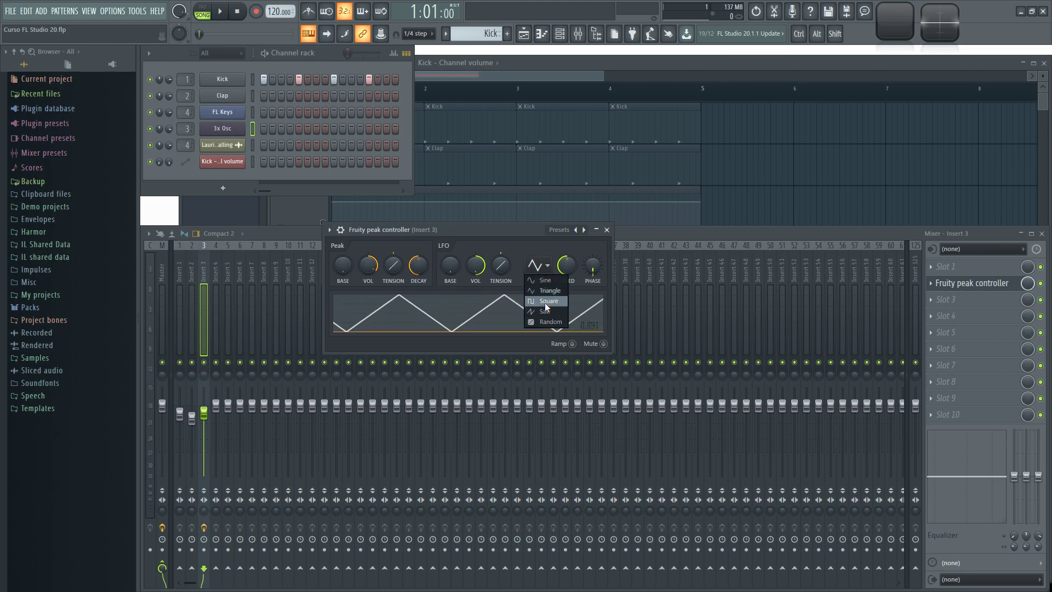
click(545, 302)
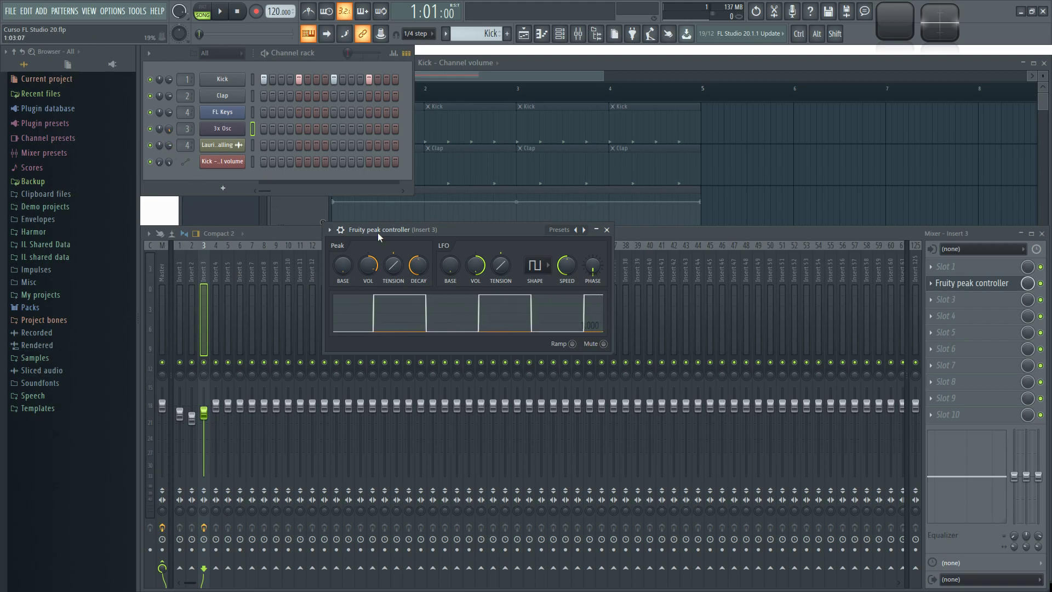
click(535, 266)
click(542, 312)
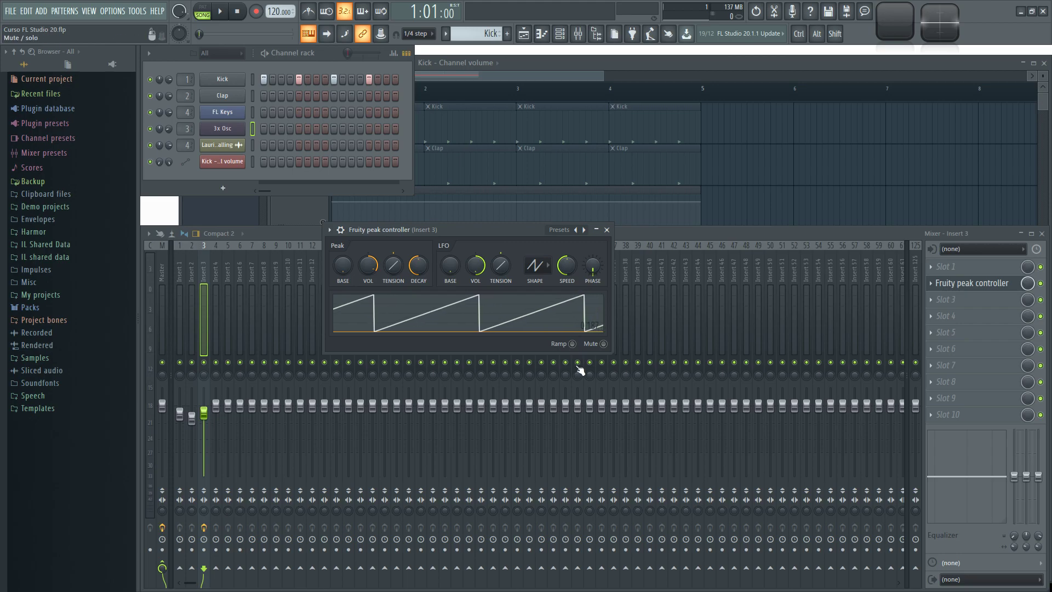
click(535, 265)
click(547, 321)
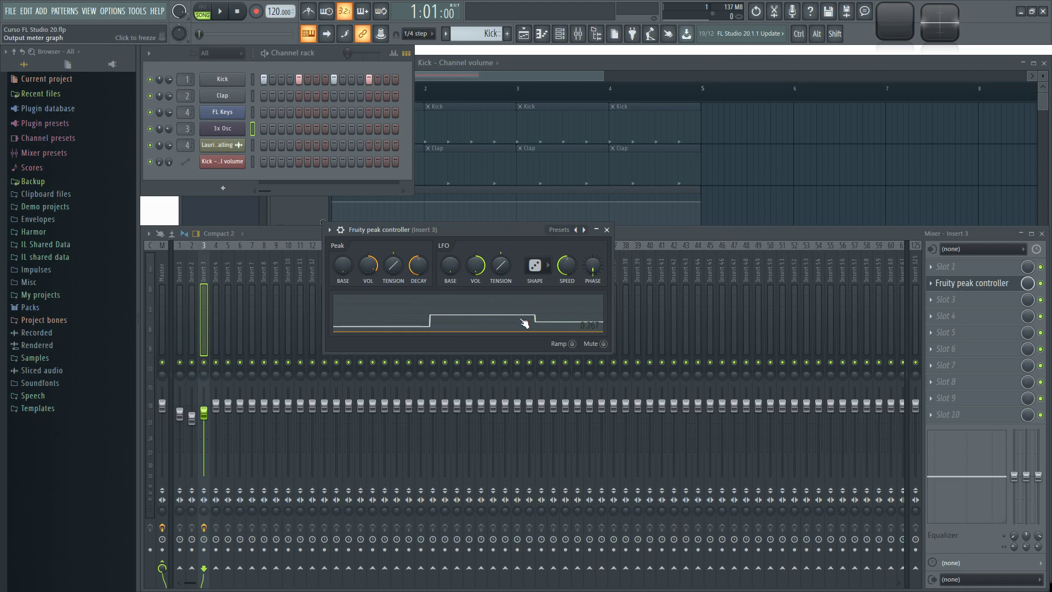
click(540, 267)
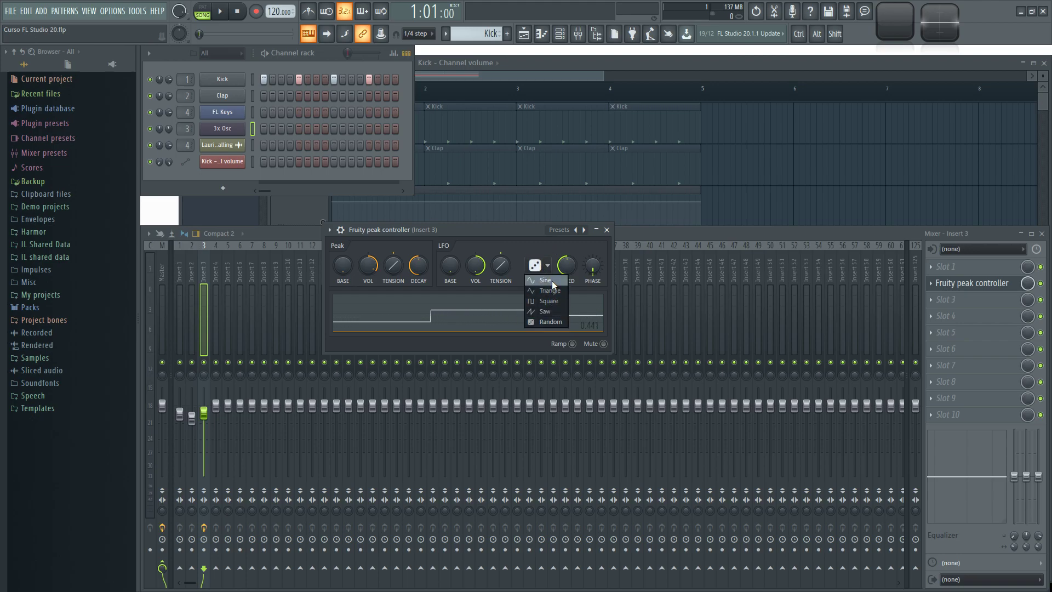
click(549, 311)
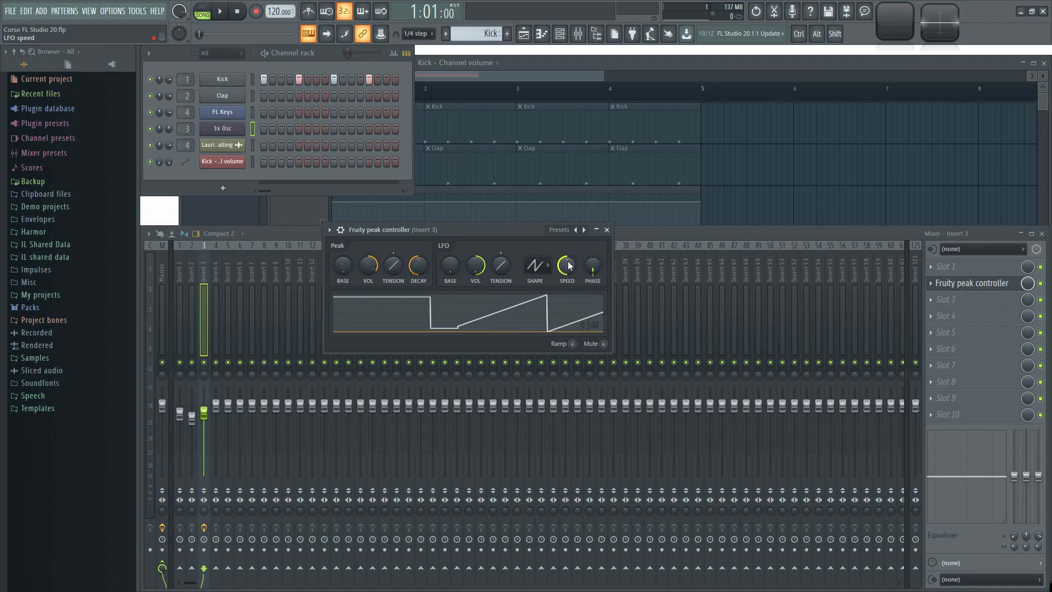
Step: Try fast and slow LFO speeds, restore the default speed, and shift the LFO phase slightly
drag(567, 266, 566, 294)
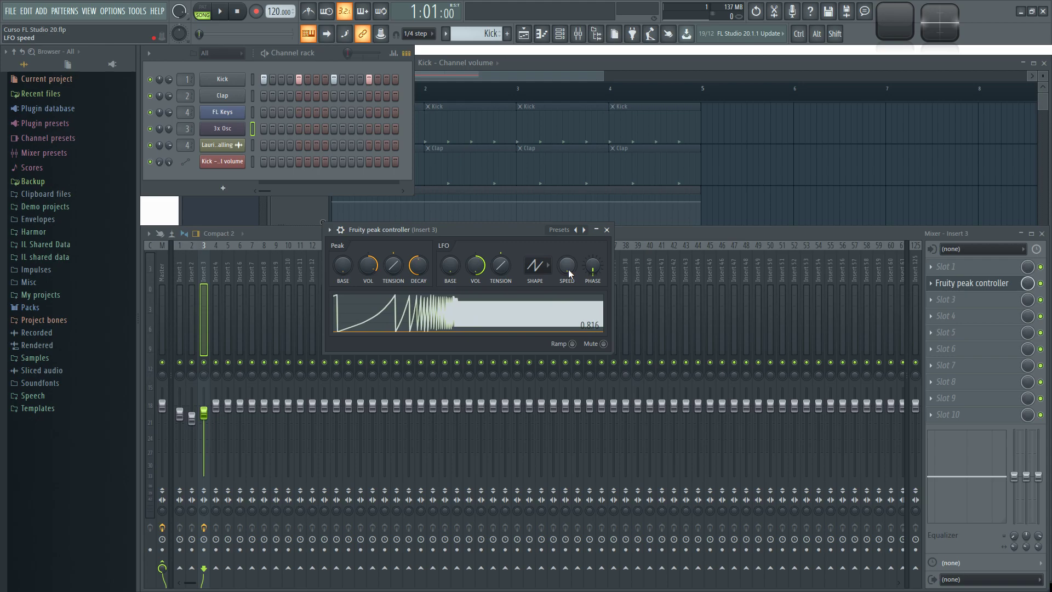
drag(567, 266, 567, 202)
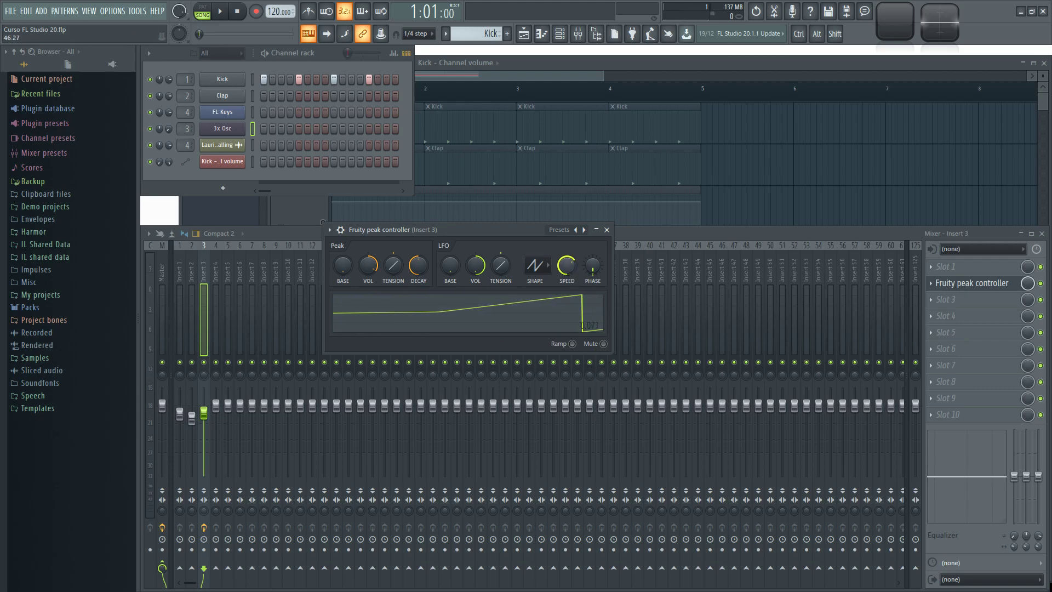
alt+click(570, 268)
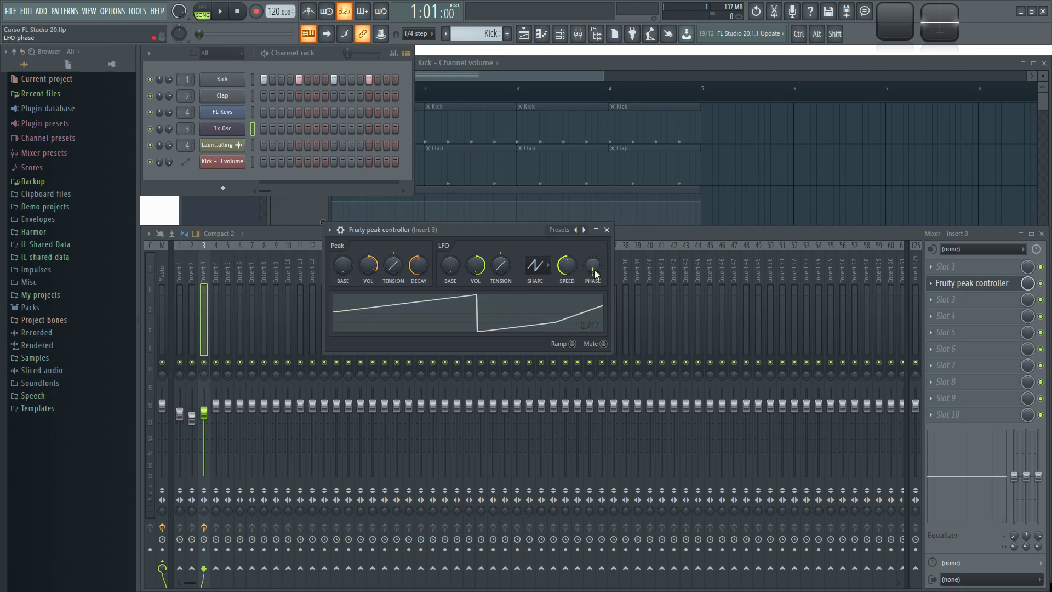
drag(594, 269, 594, 248)
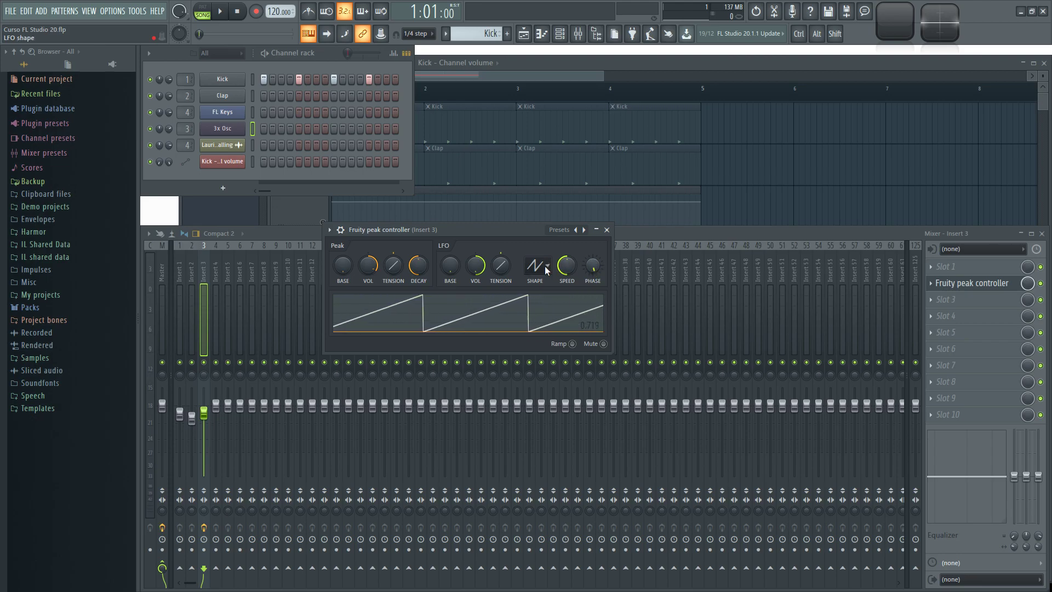
Step: Set the Fruity Peak Controller's LFO shape to Sine and shift the LFO phase
click(544, 265)
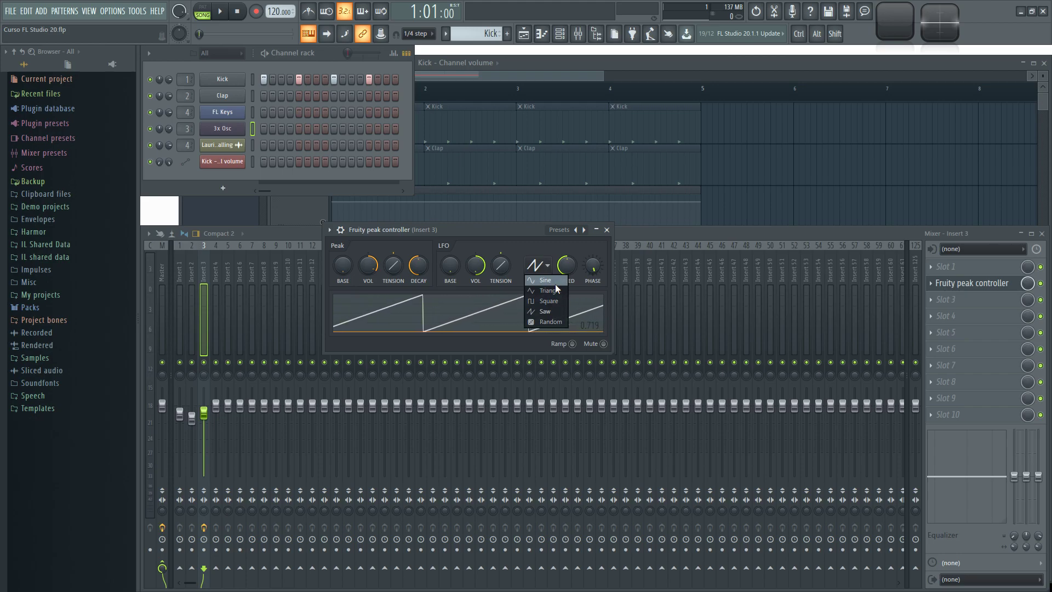
click(553, 281)
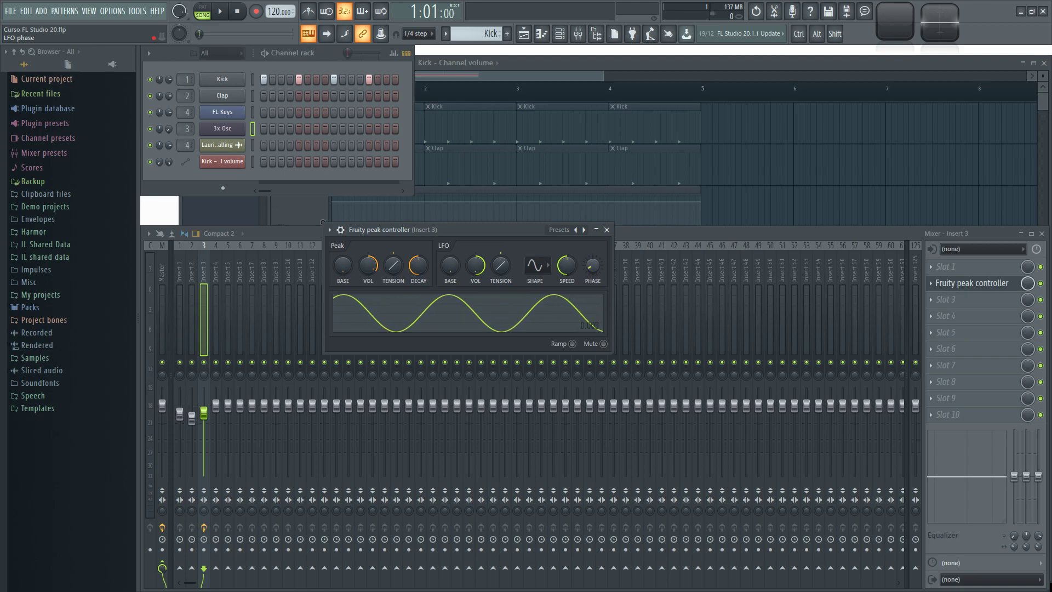
drag(594, 266, 594, 260)
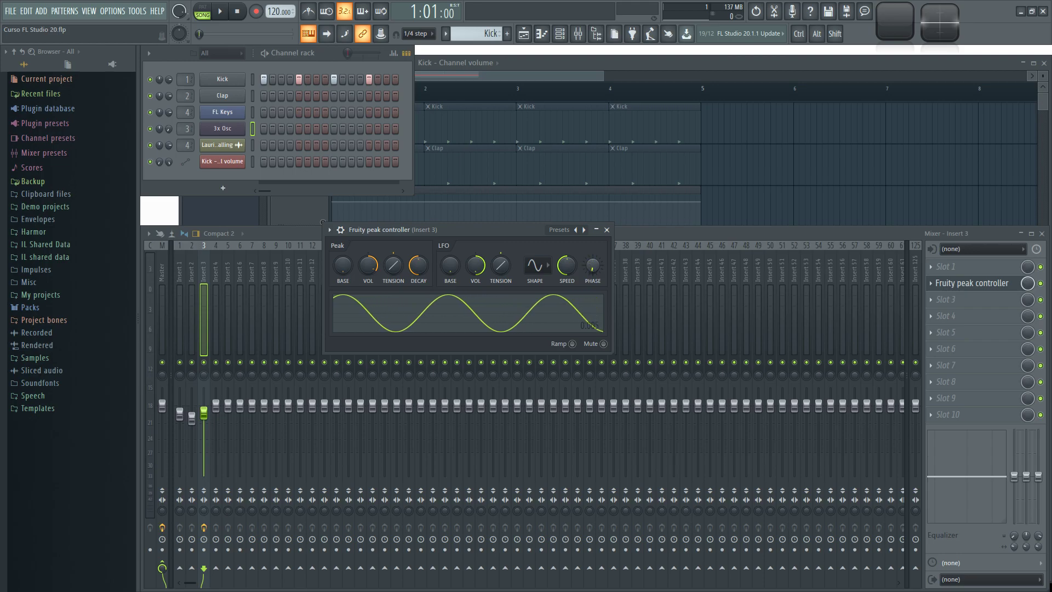
mouse_move(593, 265)
mouse_down()
mouse_move(593, 232)
mouse_move(594, 253)
mouse_up()
Step: Play the song to hear the LFO modulate the 3x Osc volume, stop playback, and reposition the controller window
key(space)
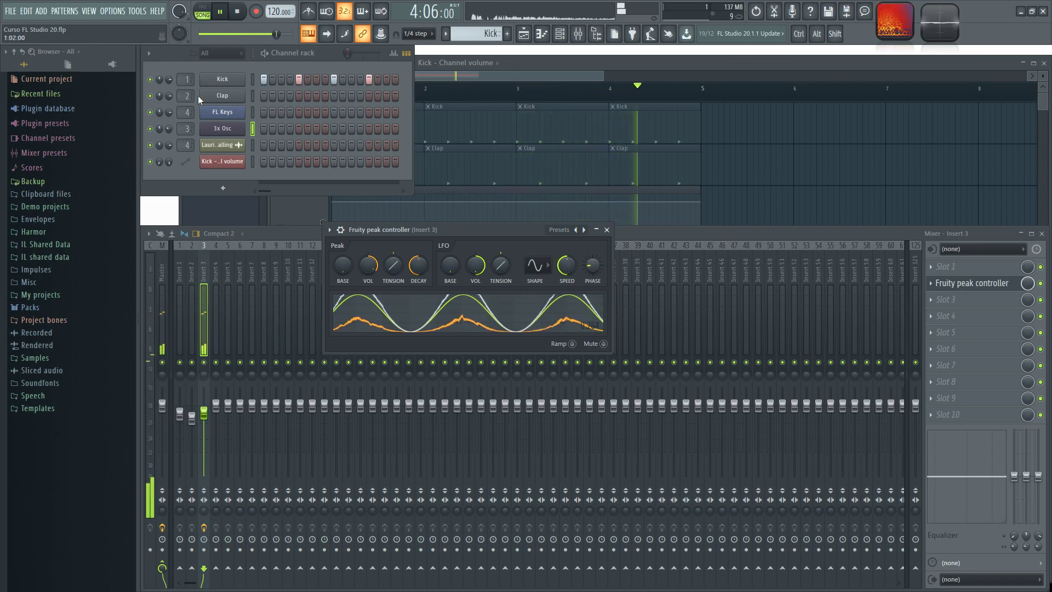
click(240, 12)
click(240, 13)
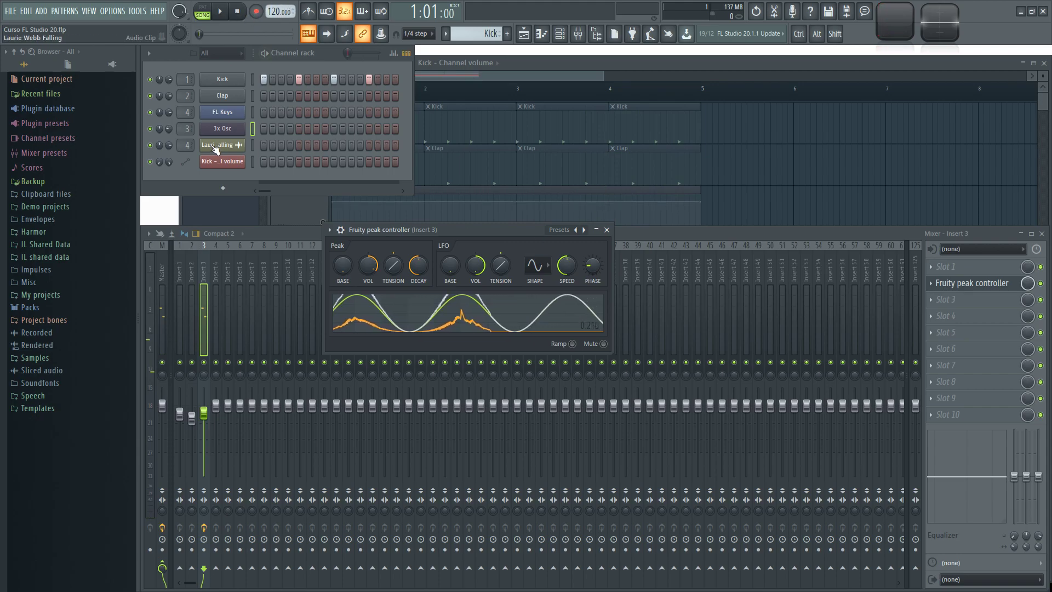
drag(508, 230, 523, 259)
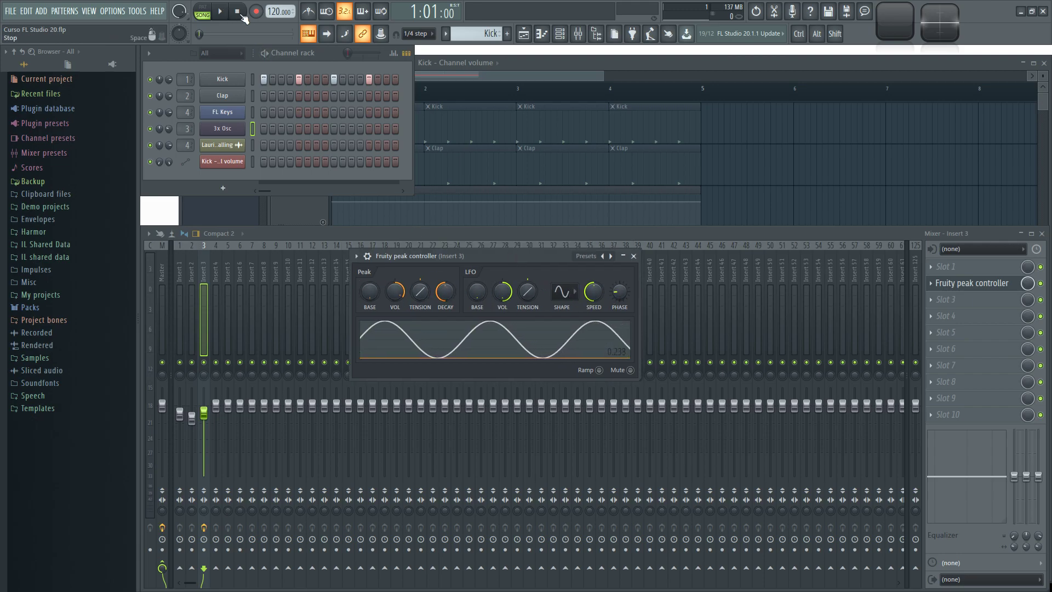
Step: Change the internal controller linked to the 3x Osc channel volume to Peak ctrl - Peak
right_click(171, 129)
click(206, 218)
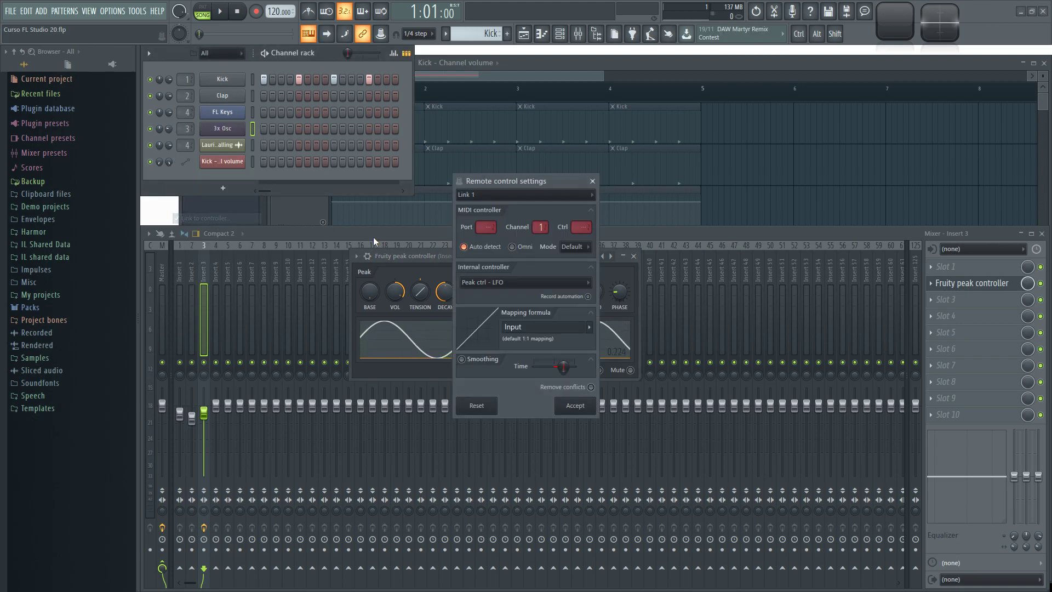
click(520, 283)
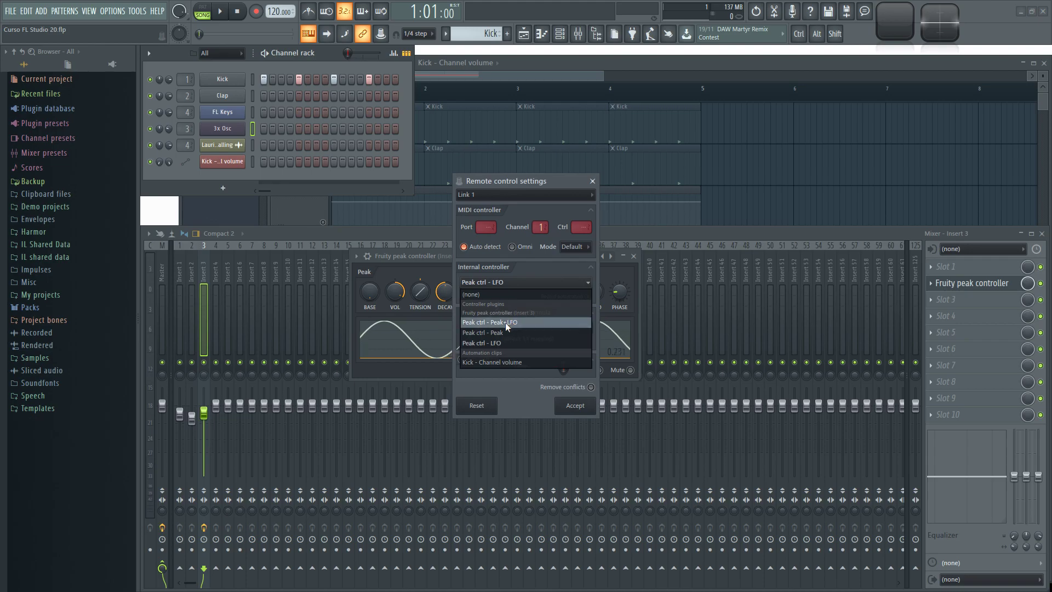
click(491, 332)
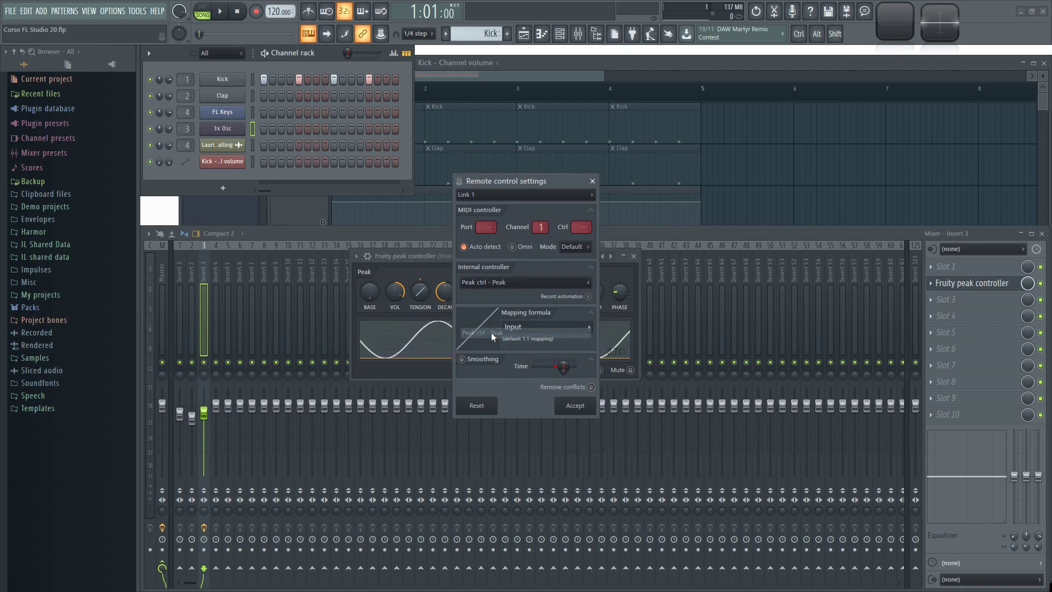
click(575, 406)
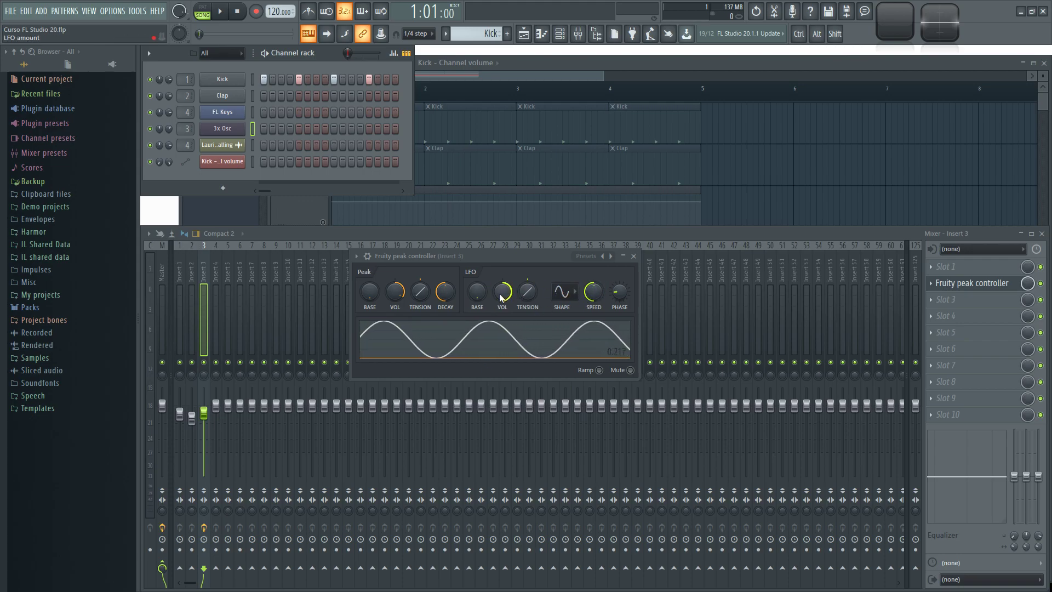
Step: Reset the Fruity Peak Controller's LFO volume and LFO phase to their default values
scroll(186, 134, up, 1)
alt+click(501, 295)
alt+click(620, 295)
Step: Move the controller window clear of the channel rack and play the song to examine the peak-driven 3x Osc volume
drag(532, 254, 601, 259)
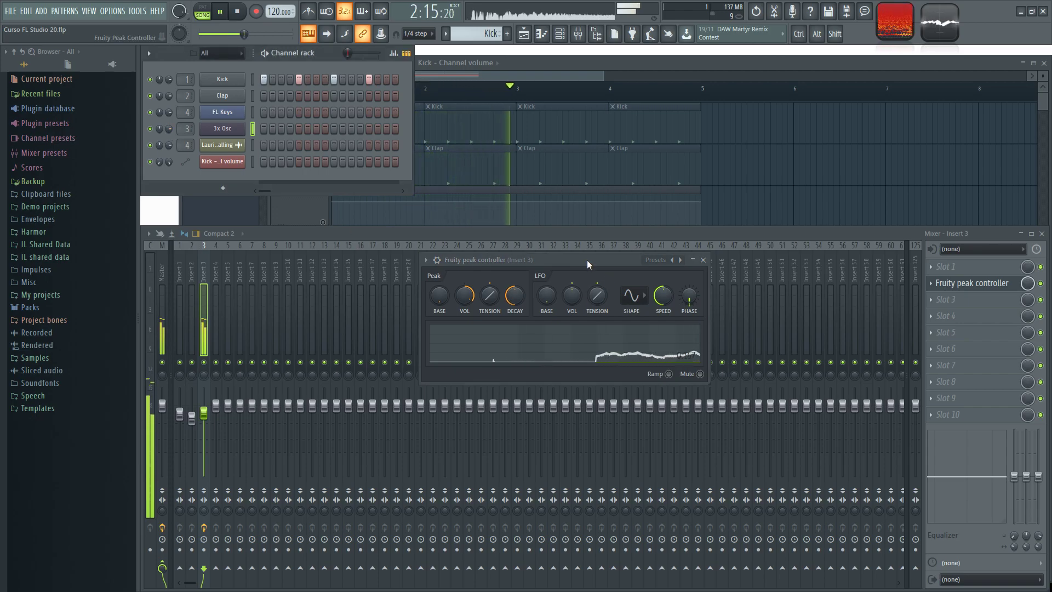
drag(587, 260, 558, 268)
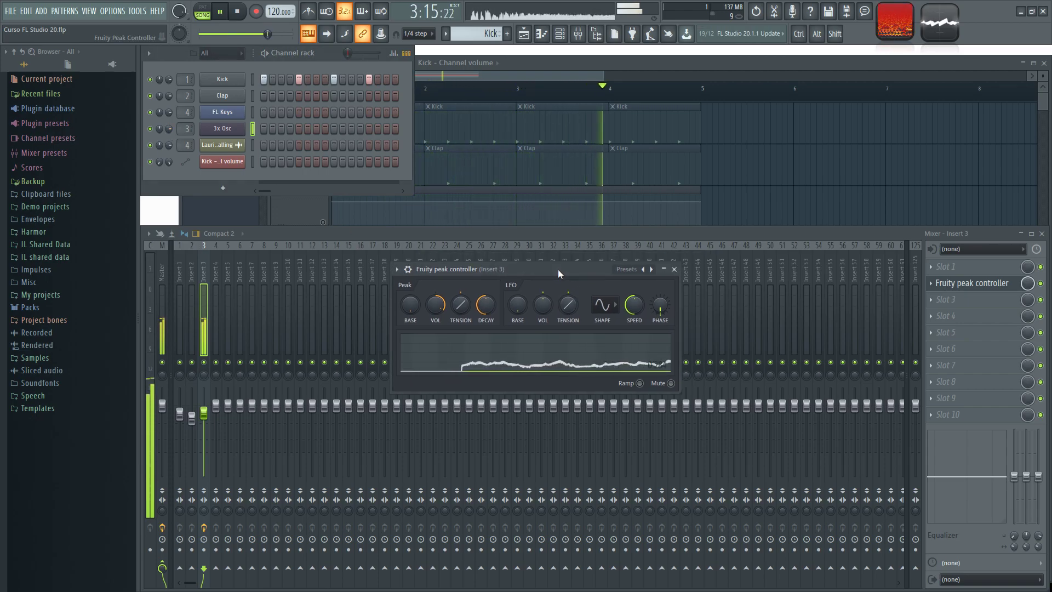
key(space)
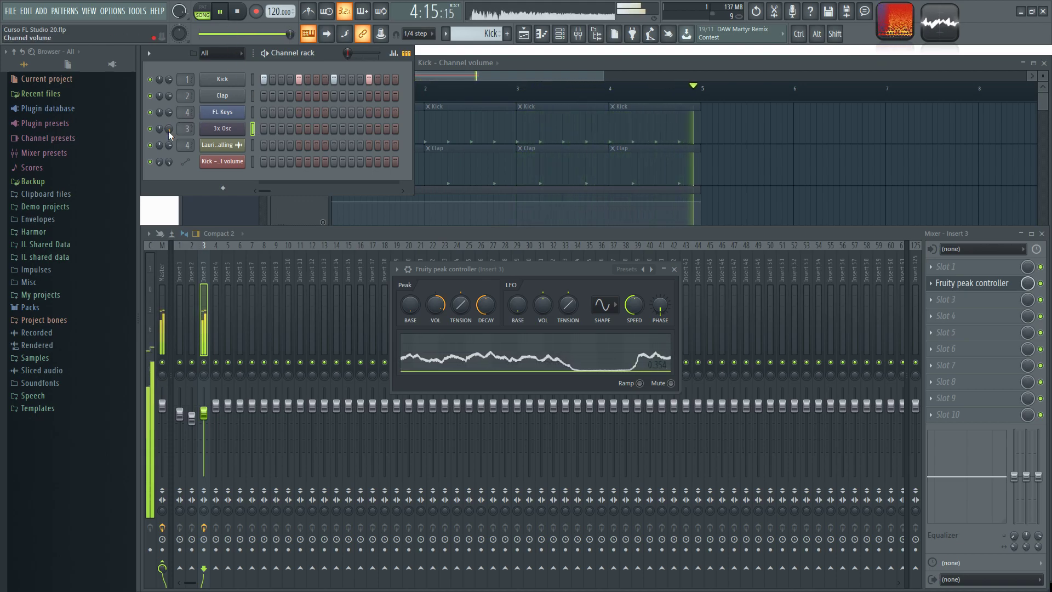
click(222, 12)
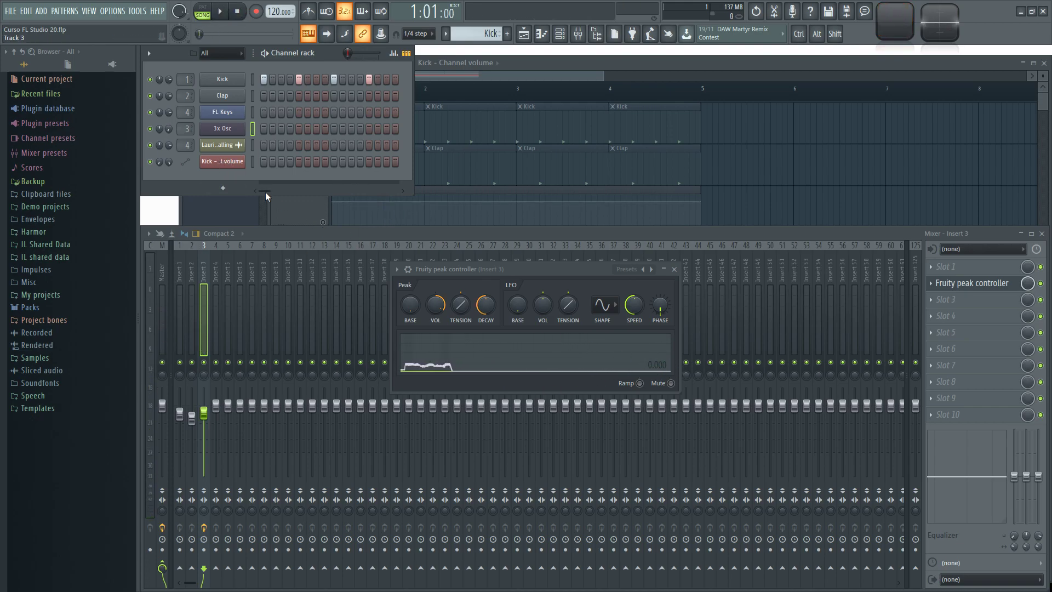
Step: Close the Fruity Peak Controller and delete it from effect slot 2 of Insert 3
click(675, 269)
click(935, 287)
mouse_move(953, 300)
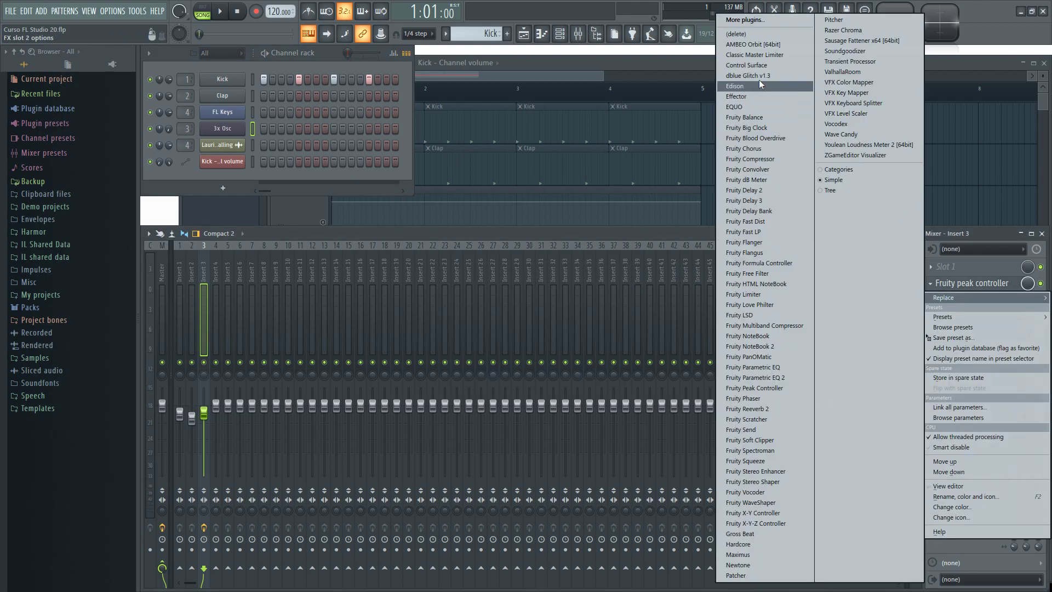
click(745, 33)
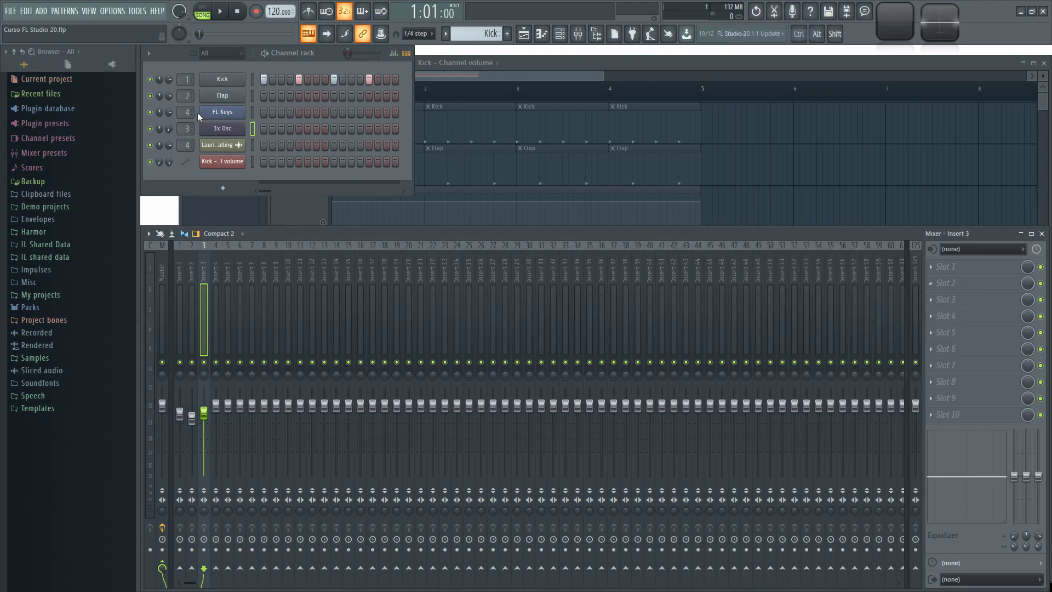
right_click(169, 130)
click(211, 201)
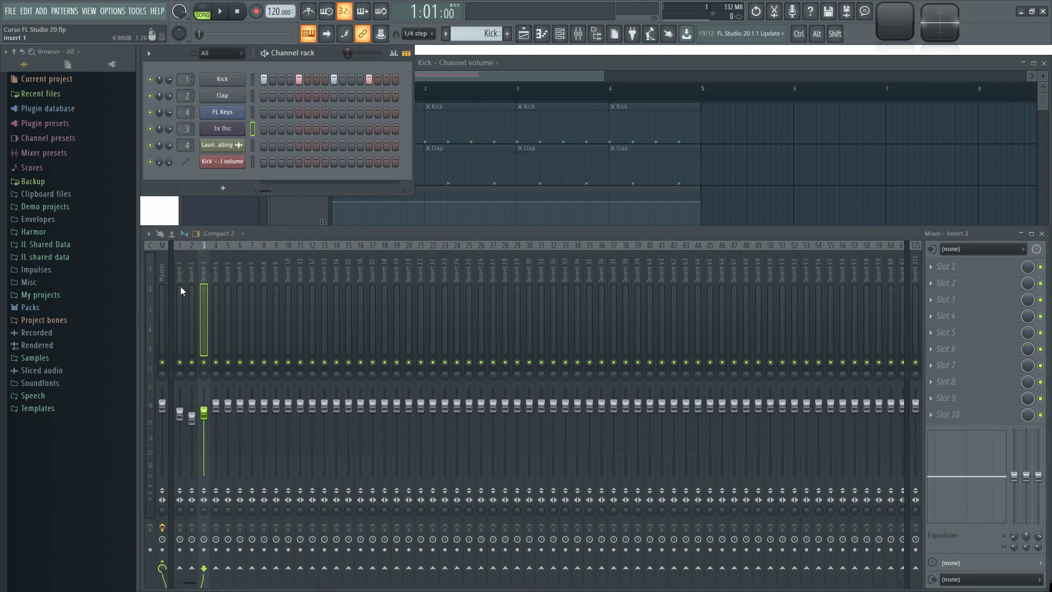
Step: Load a Fruity Peak Controller into effect slot 1 of Insert 1 and move its window clear of the channel rack
click(179, 272)
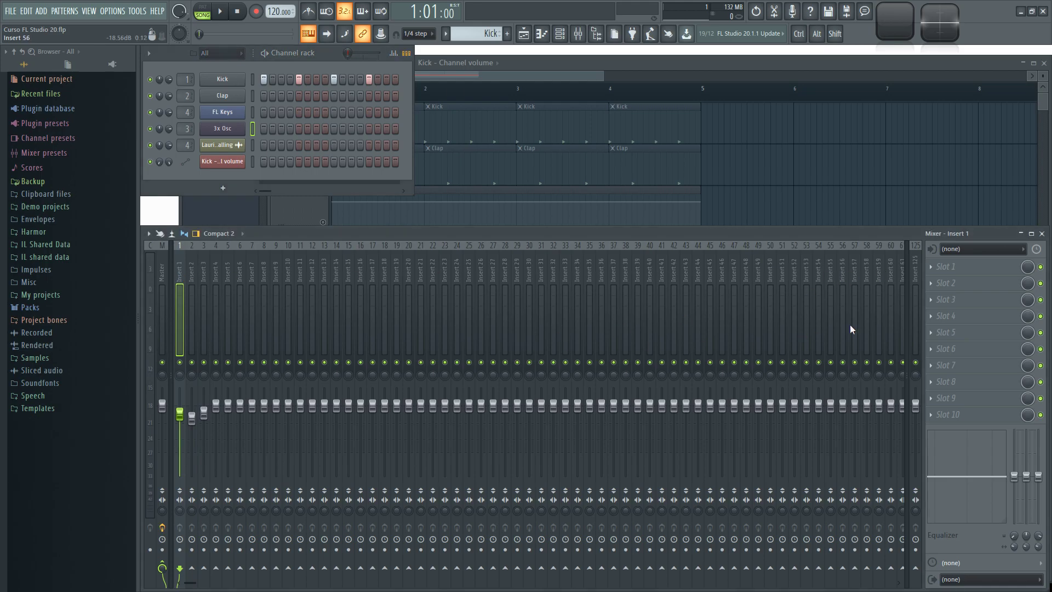
click(938, 269)
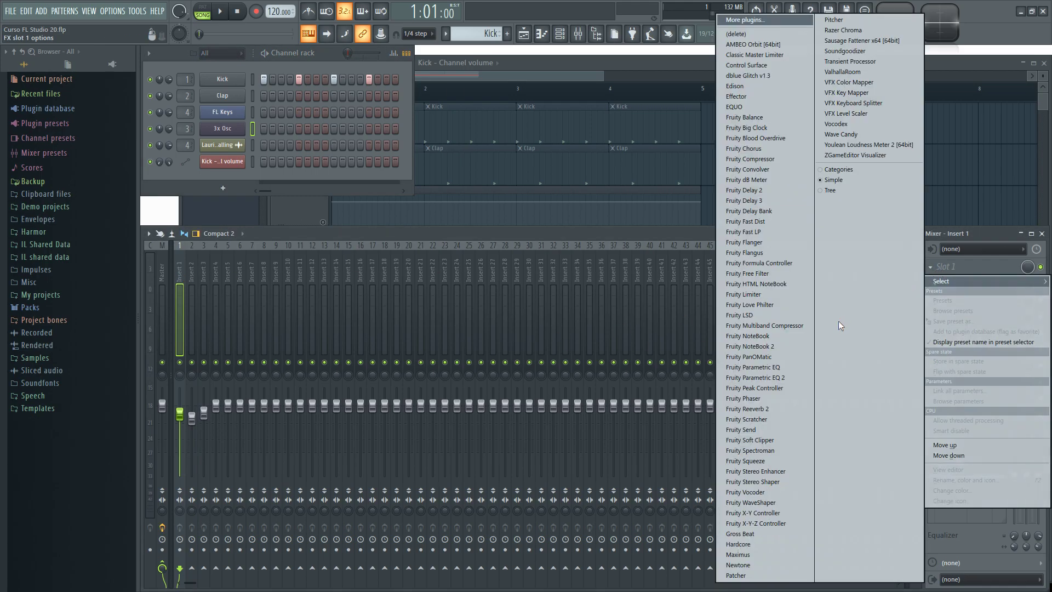
click(759, 388)
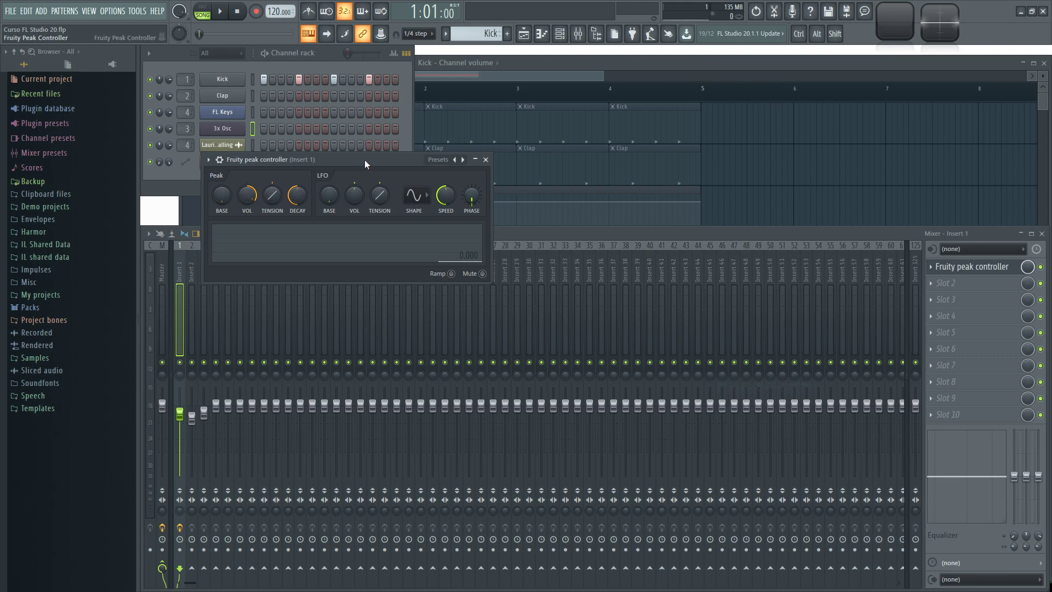
drag(360, 160, 488, 224)
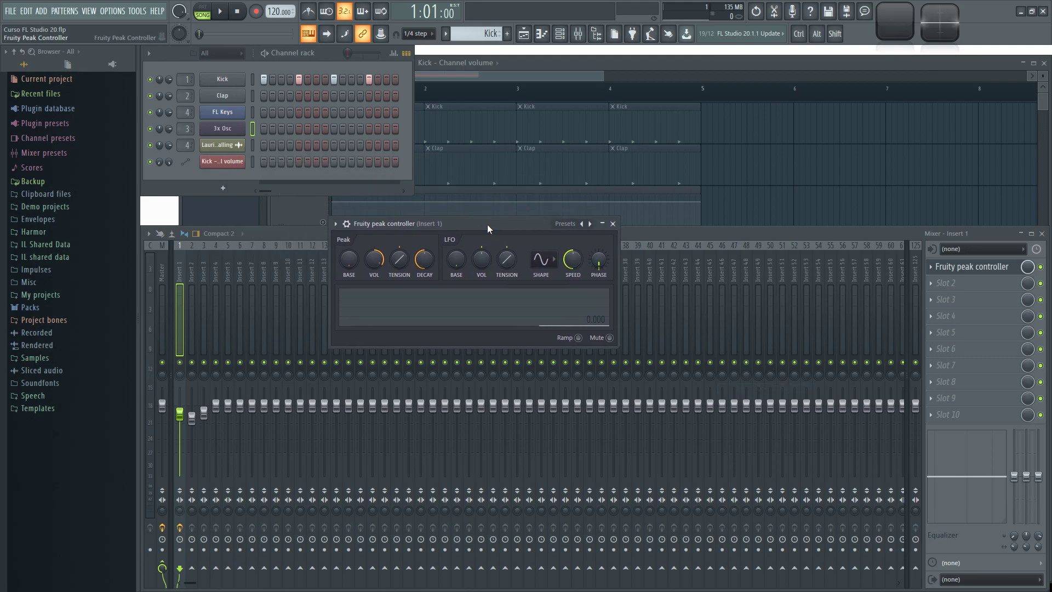
Step: Play the pattern and make the controller window taller to examine the kick's peaks on its output graph
click(221, 13)
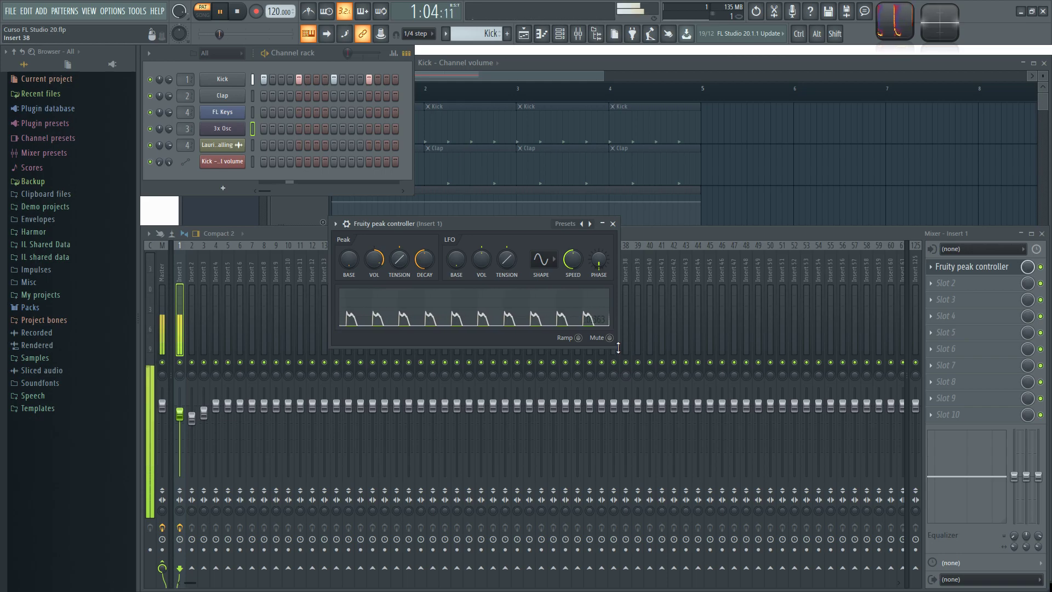
drag(616, 347, 616, 408)
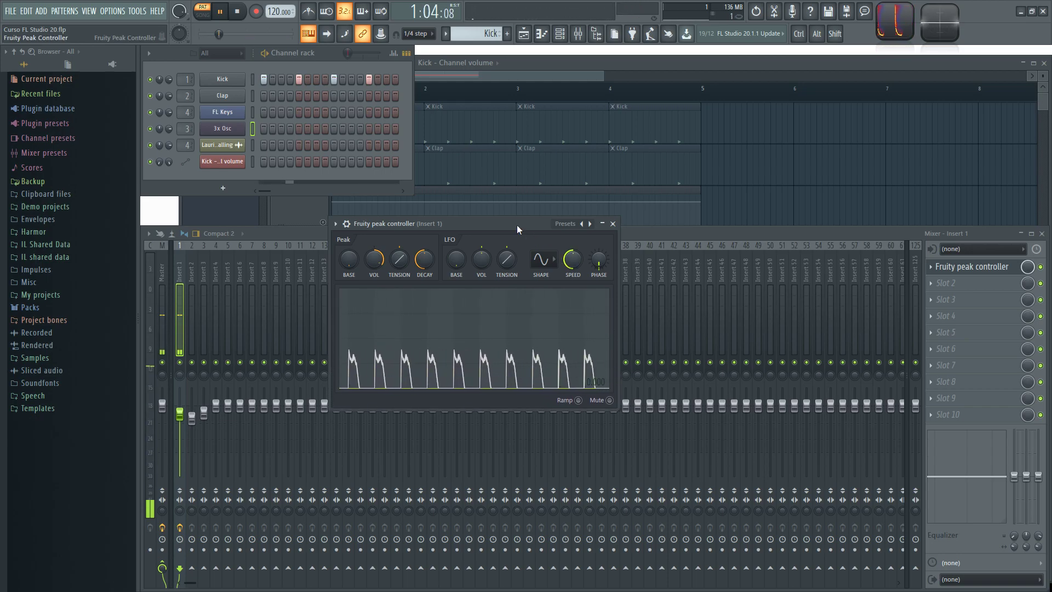
drag(518, 226, 547, 202)
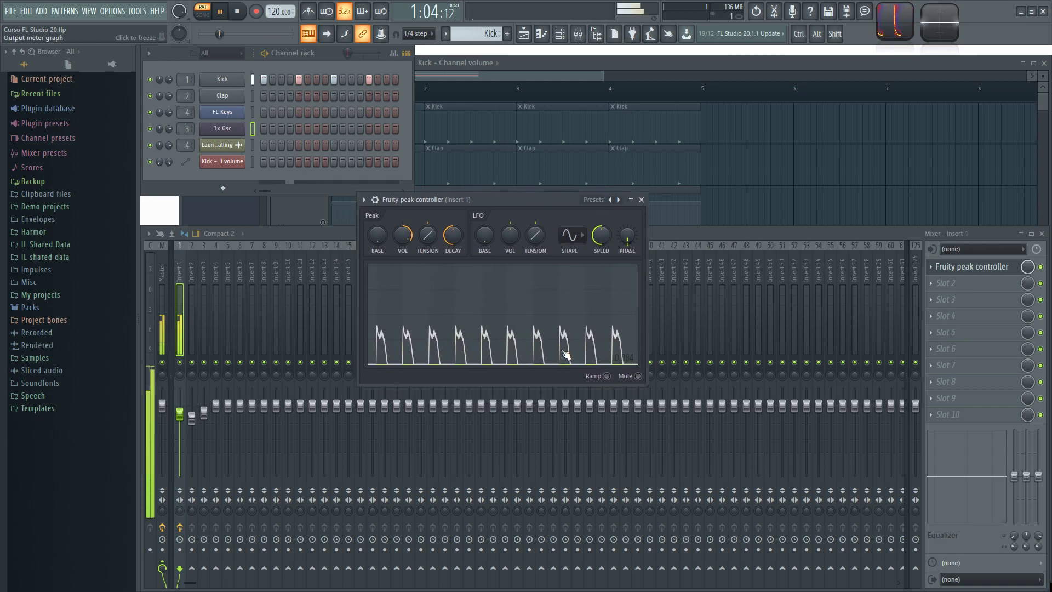
key(space)
key(space)
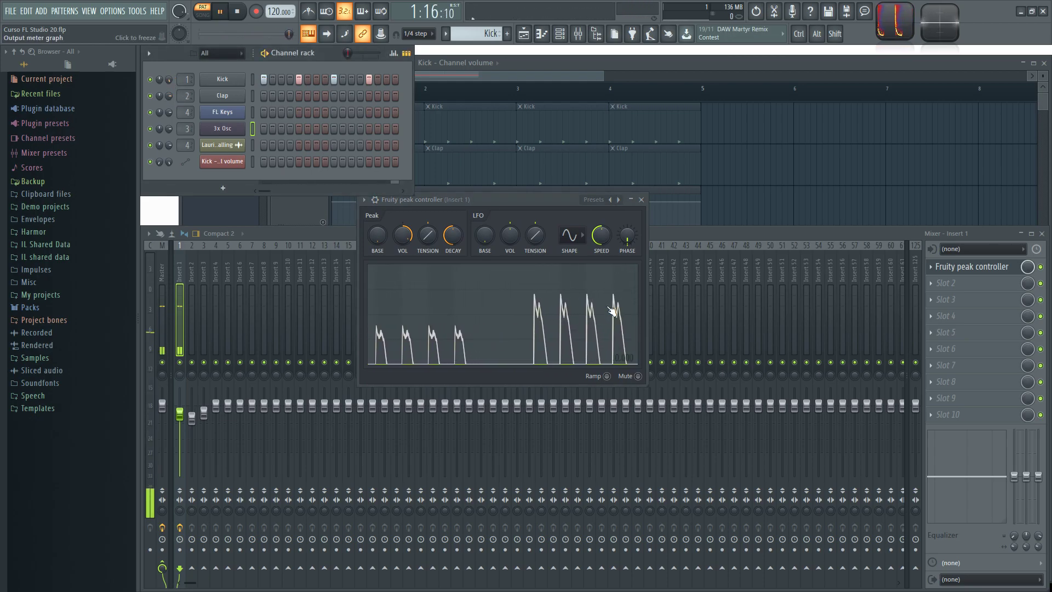
key(space)
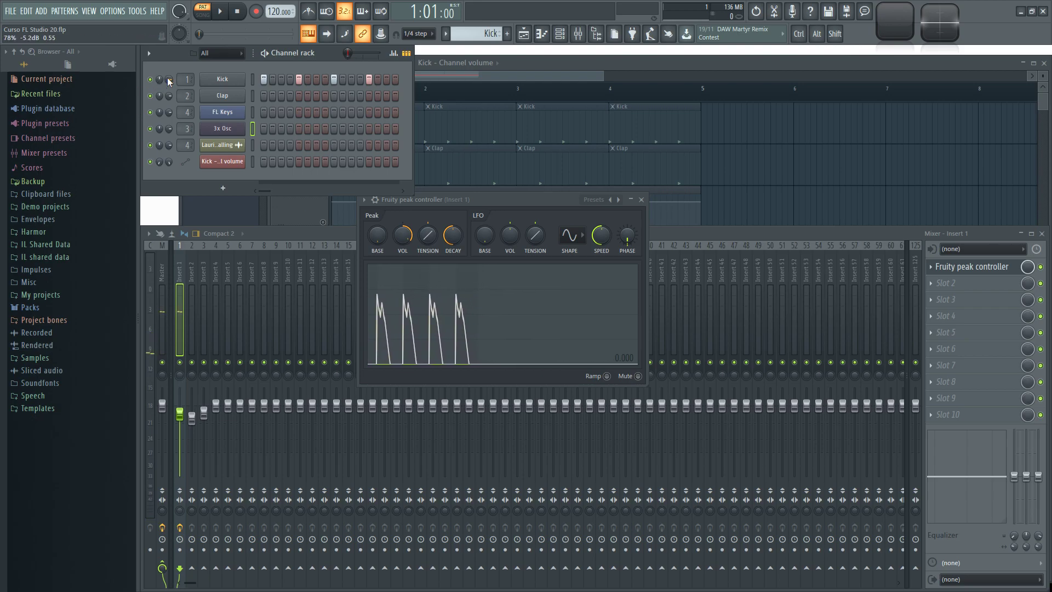
Step: Link the 3x Osc channel volume to Peak ctrl - Peak of the Insert 1 controller and play the pattern to test it
right_click(169, 130)
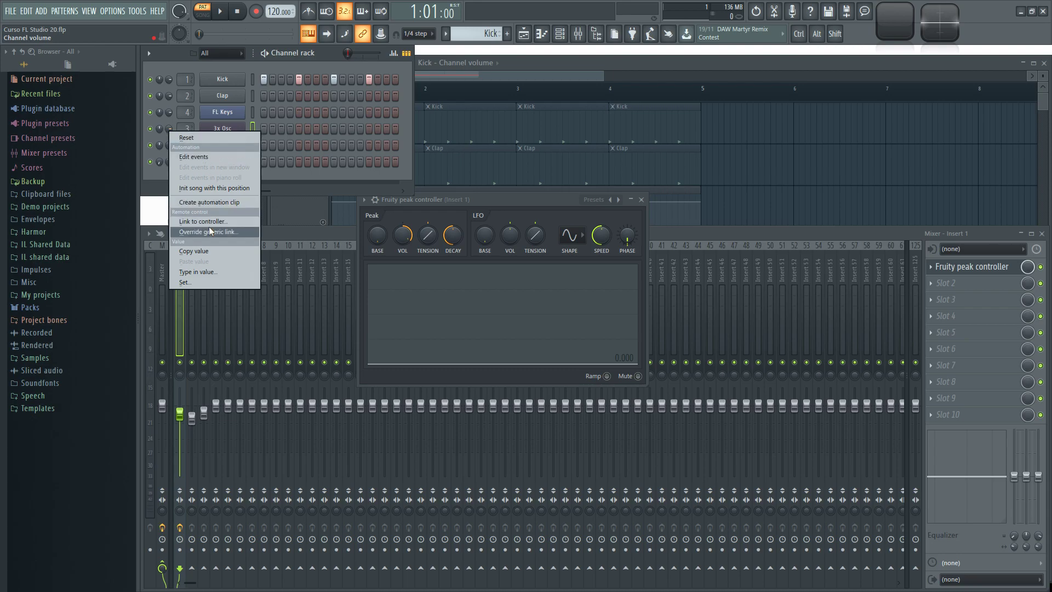
click(196, 220)
click(557, 274)
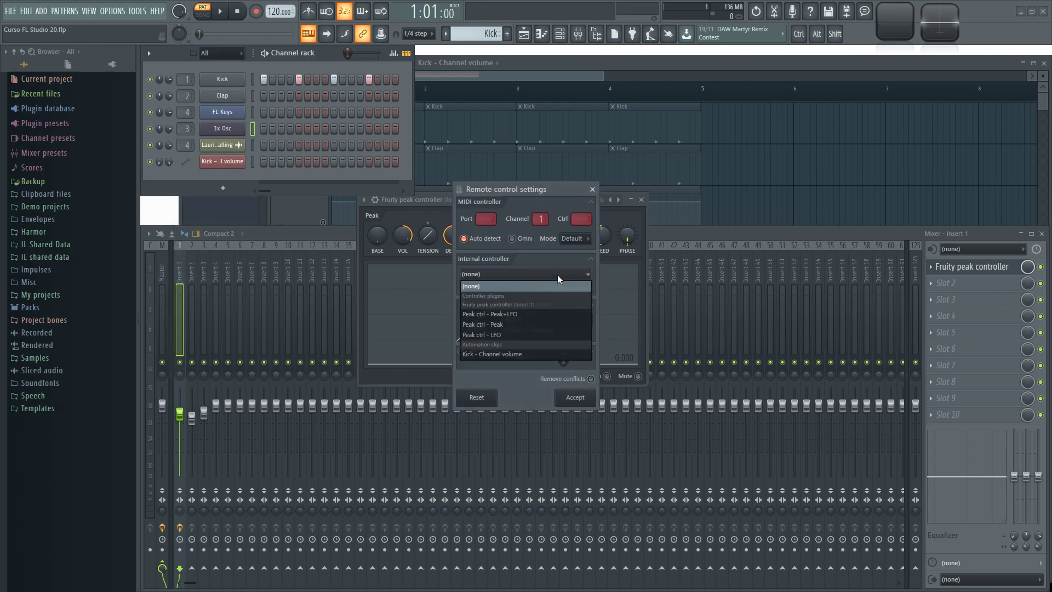
click(515, 324)
click(575, 398)
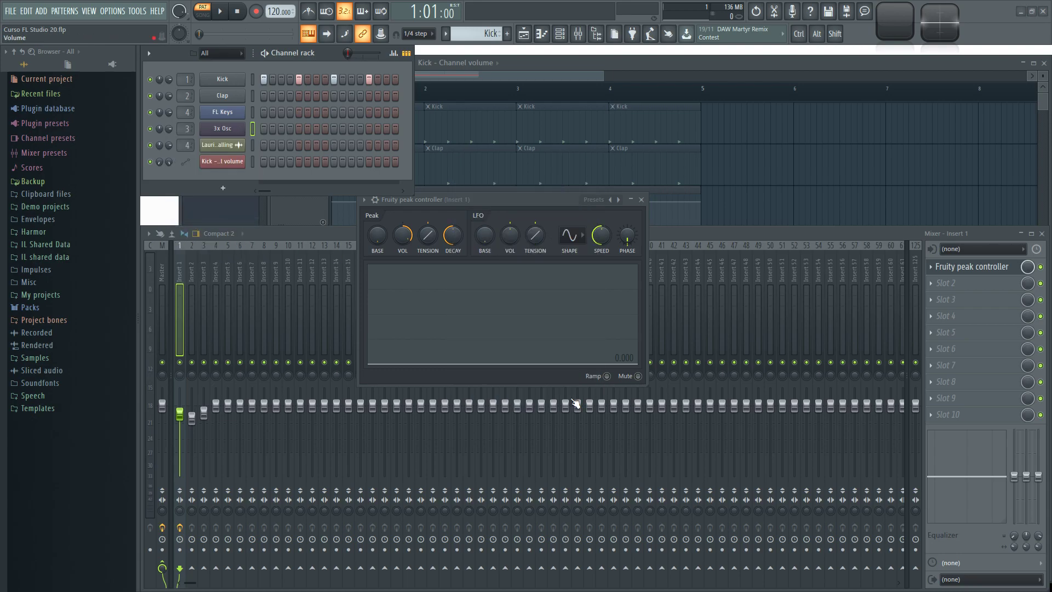
key(space)
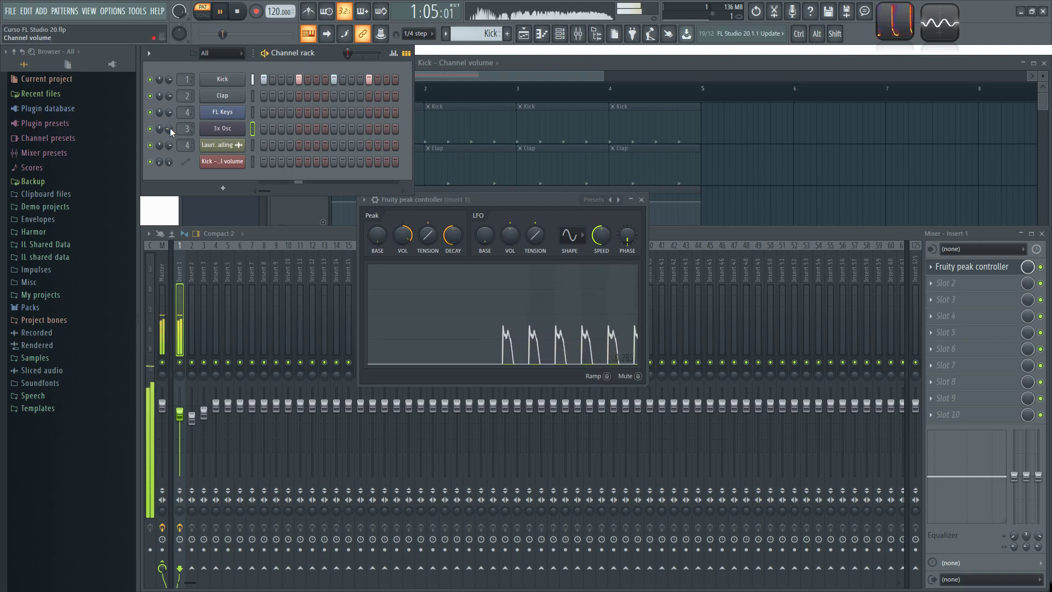
key(space)
Step: Select only the Kick channel and play it repeatedly by hand to examine its peaks in the controller graph
click(253, 80)
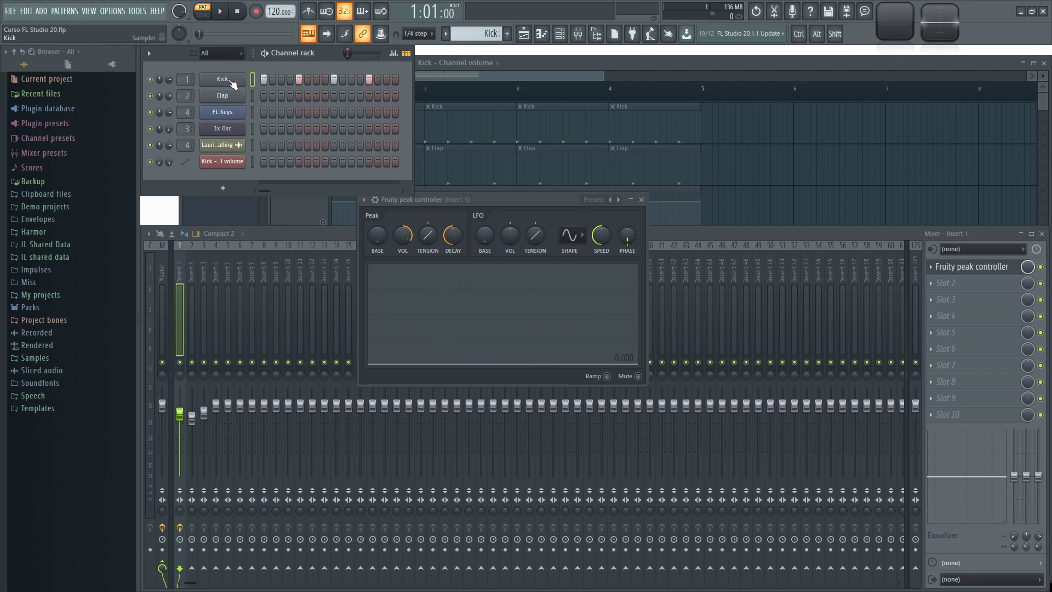
key(q)
key(q)
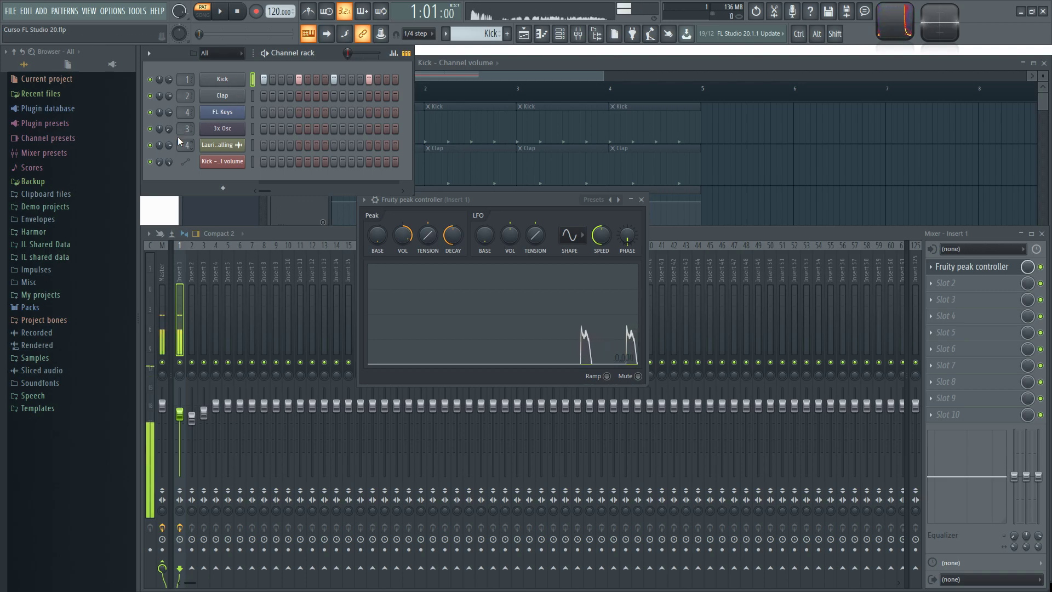
key(q)
key(q)
key(q)
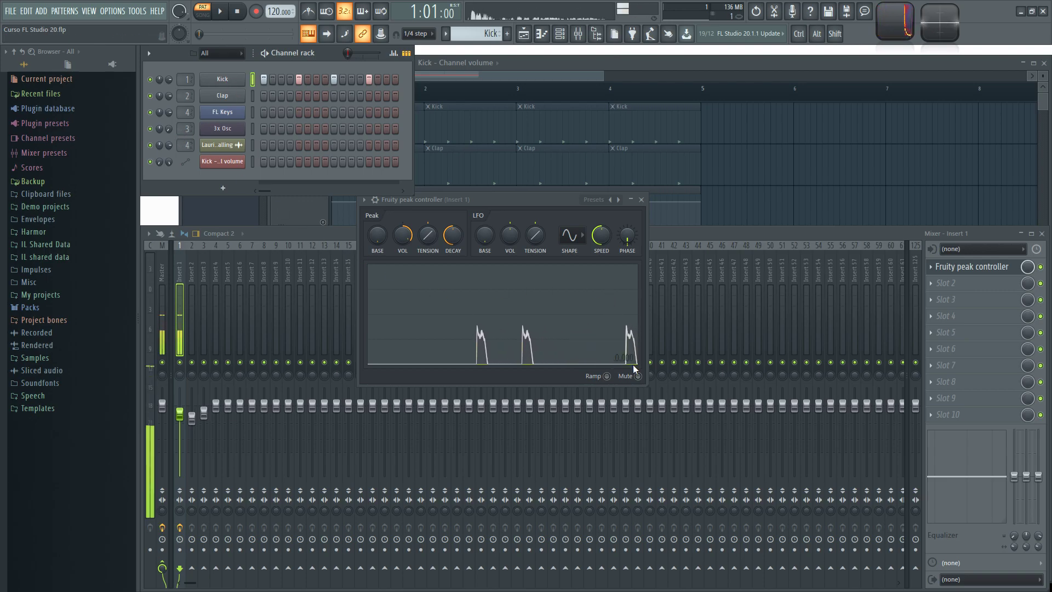
key(q)
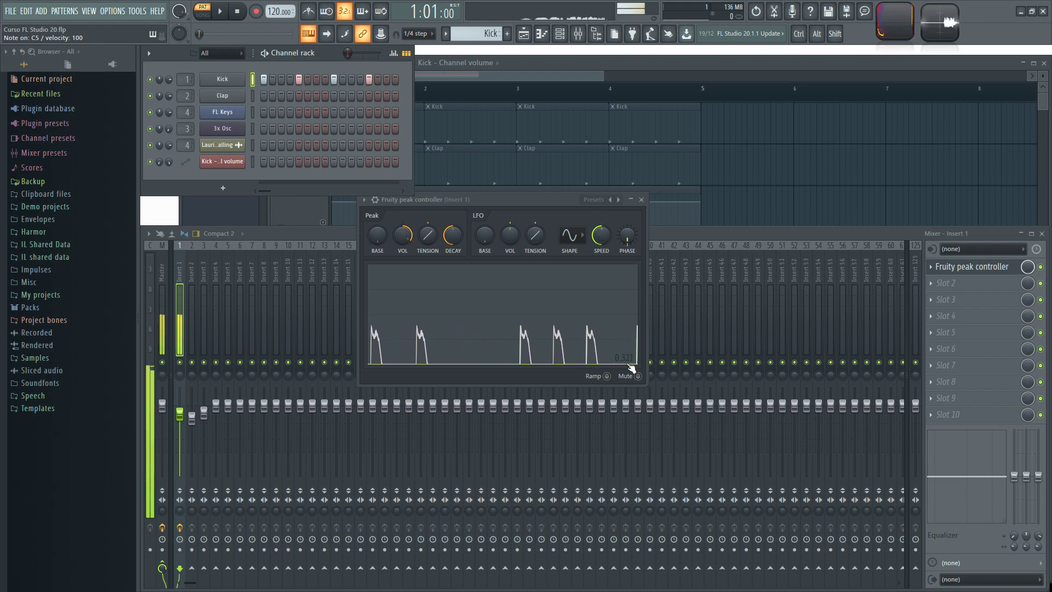
key(q)
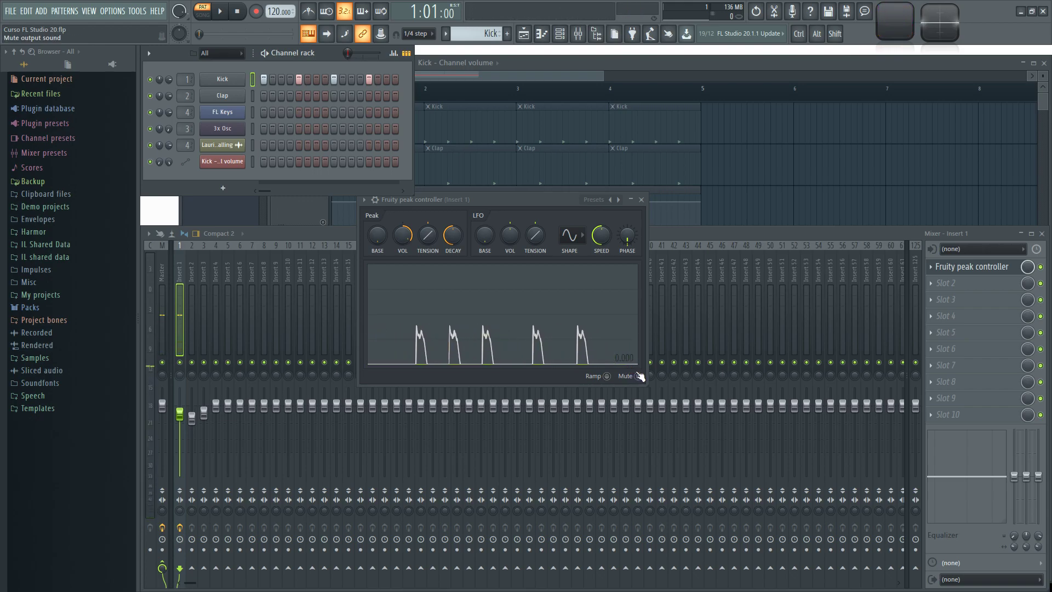
Step: Play the Kick by hand before and after raising its channel volume to compare its peaks in the controller graph
key(q)
key(q)
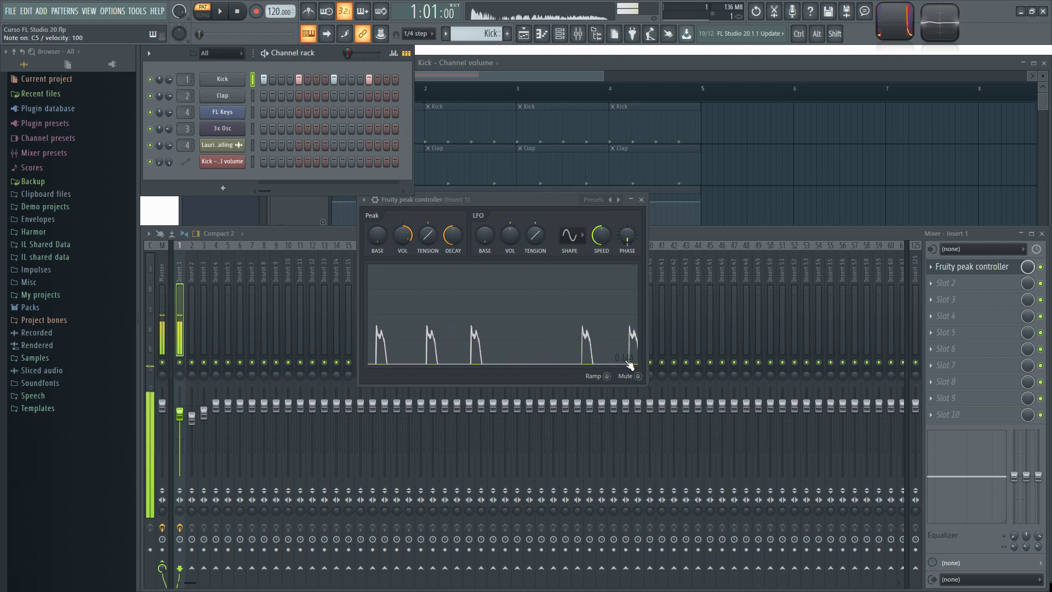
key(q)
key(q)
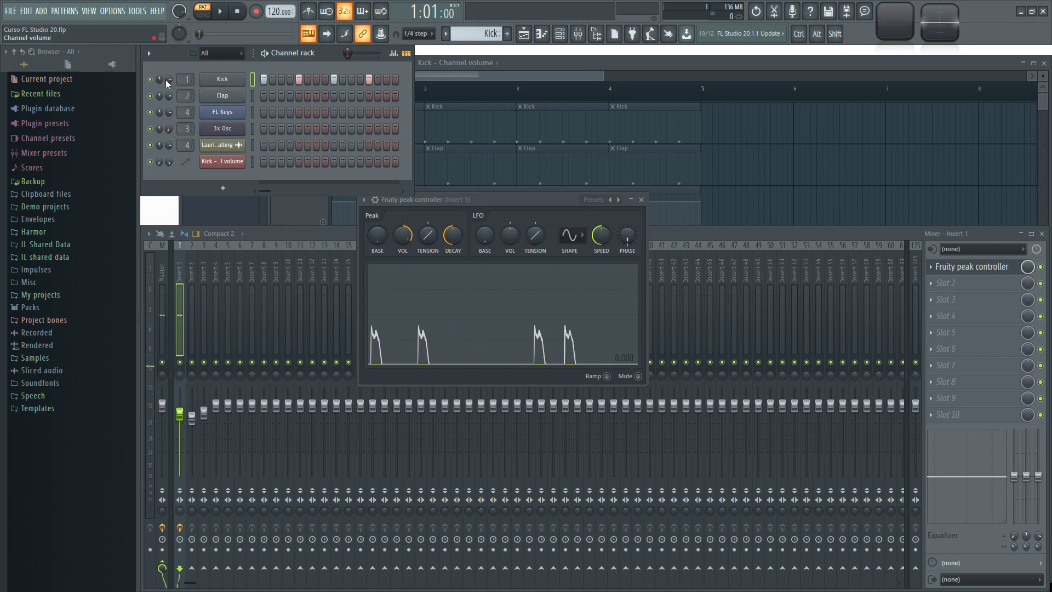
key(q)
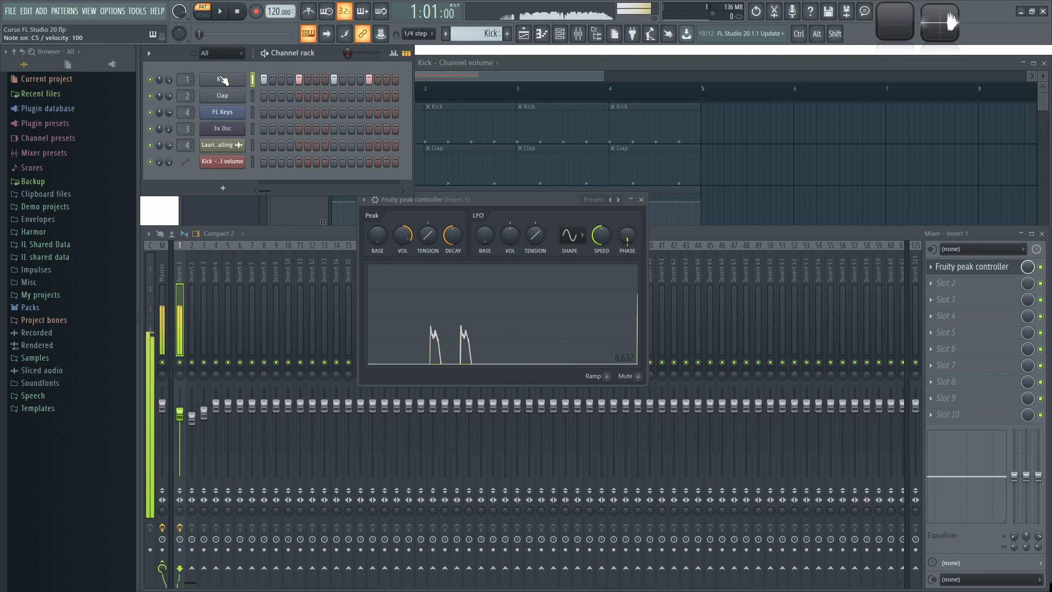
key(q)
key(q)
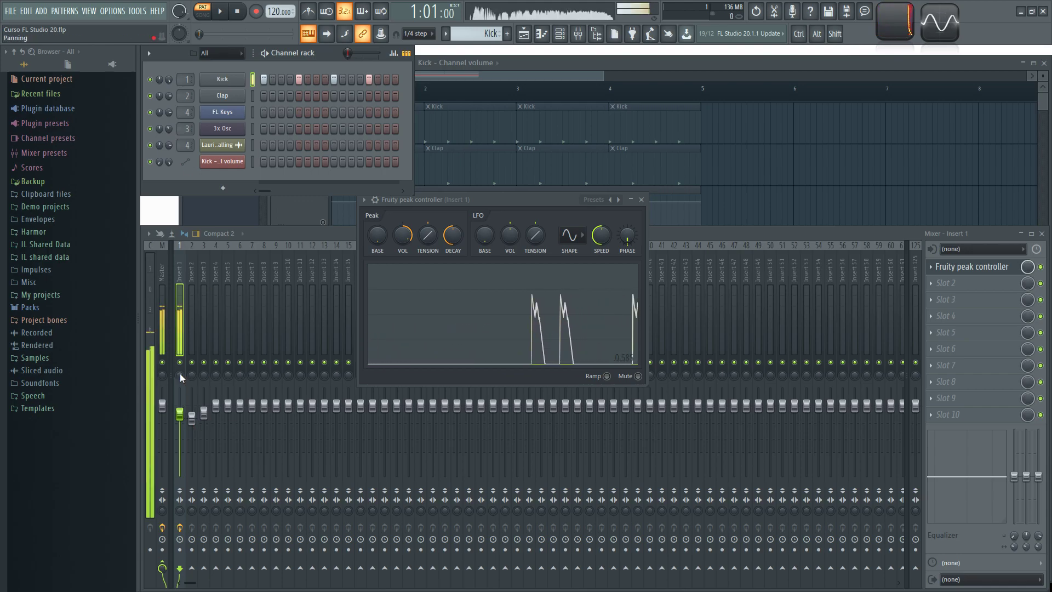
Step: Mute Insert 1, raise the volume offset in the Kick channel's miscellaneous settings, and test the kick by hand
click(180, 362)
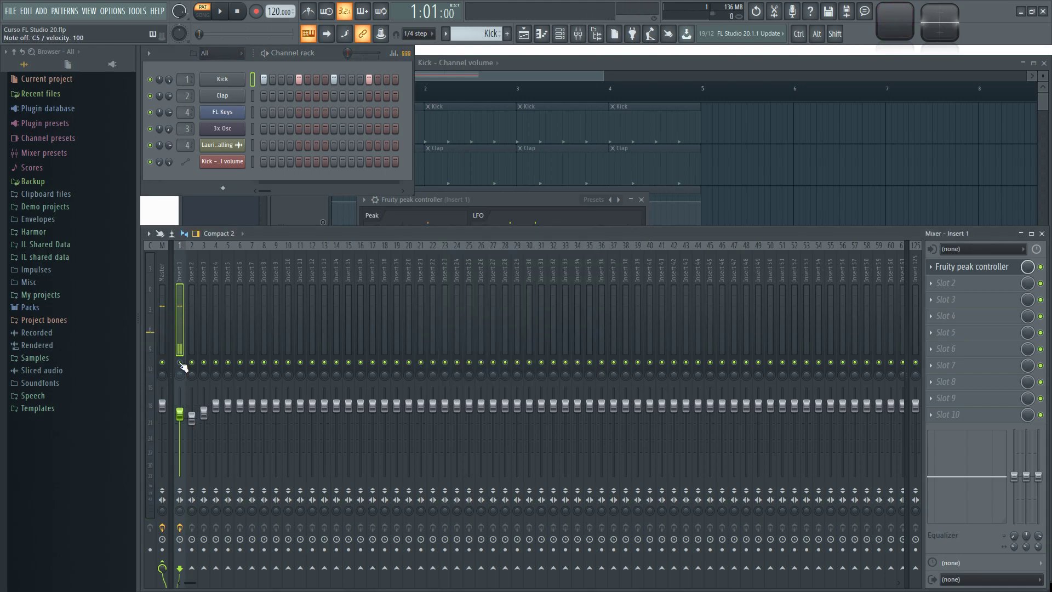
click(222, 80)
click(475, 72)
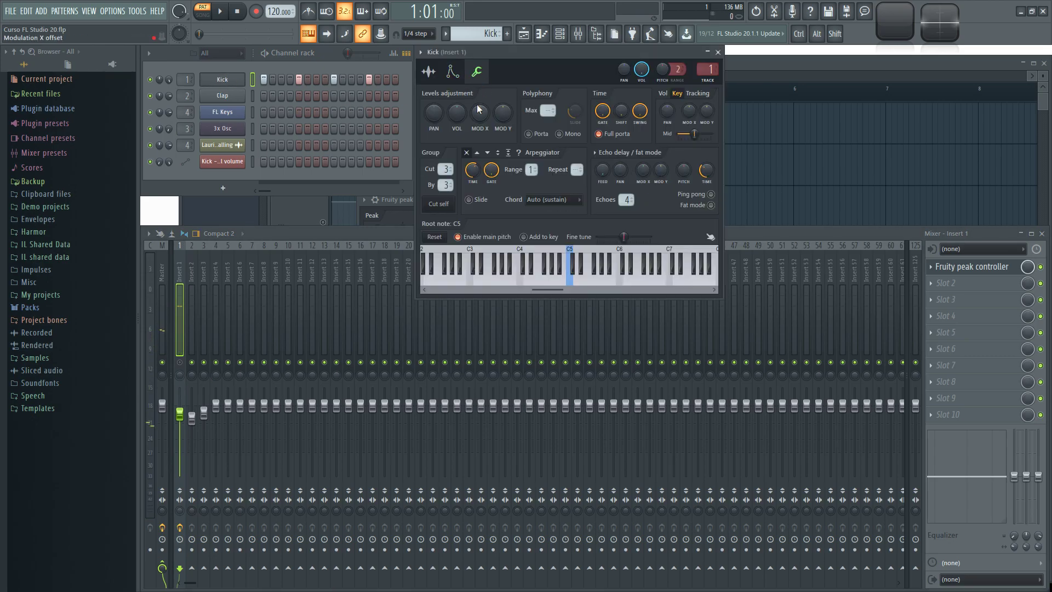
key(q)
key(q)
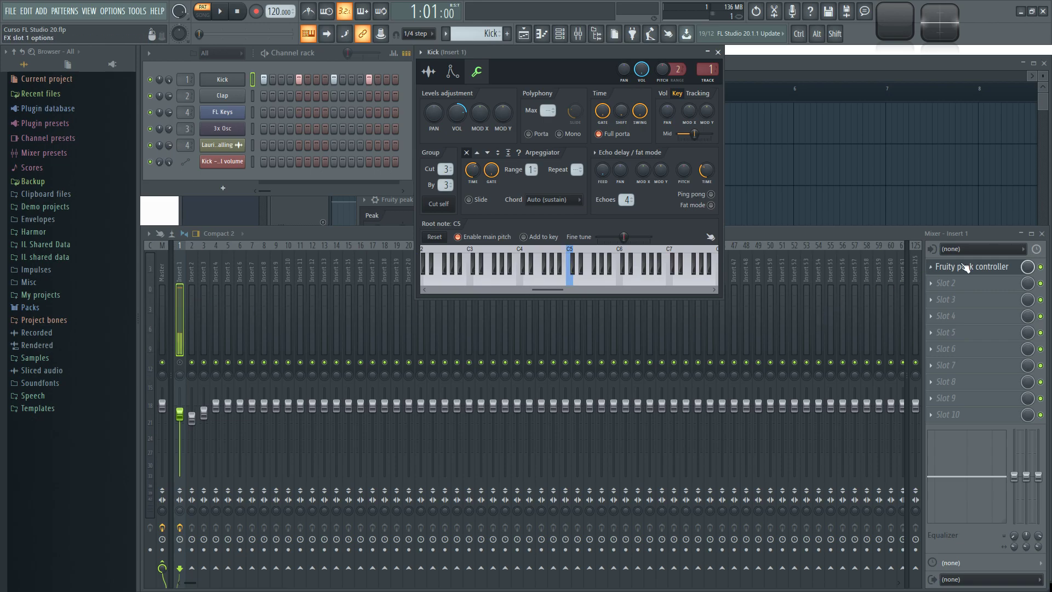
Step: Reopen the Fruity Peak Controller on Insert 1 and play the Kick by hand to examine the boosted peaks
click(972, 267)
key(q)
key(q)
key(q)
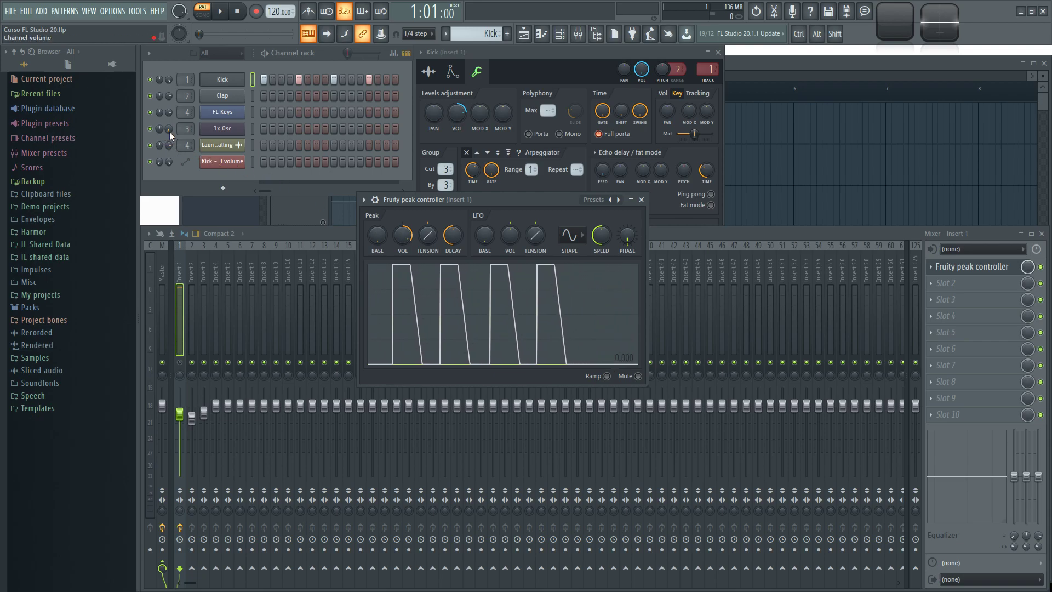
Step: Reset the Kick's volume offset, unmute Insert 1, and move the peak controller window over the mixer
click(482, 91)
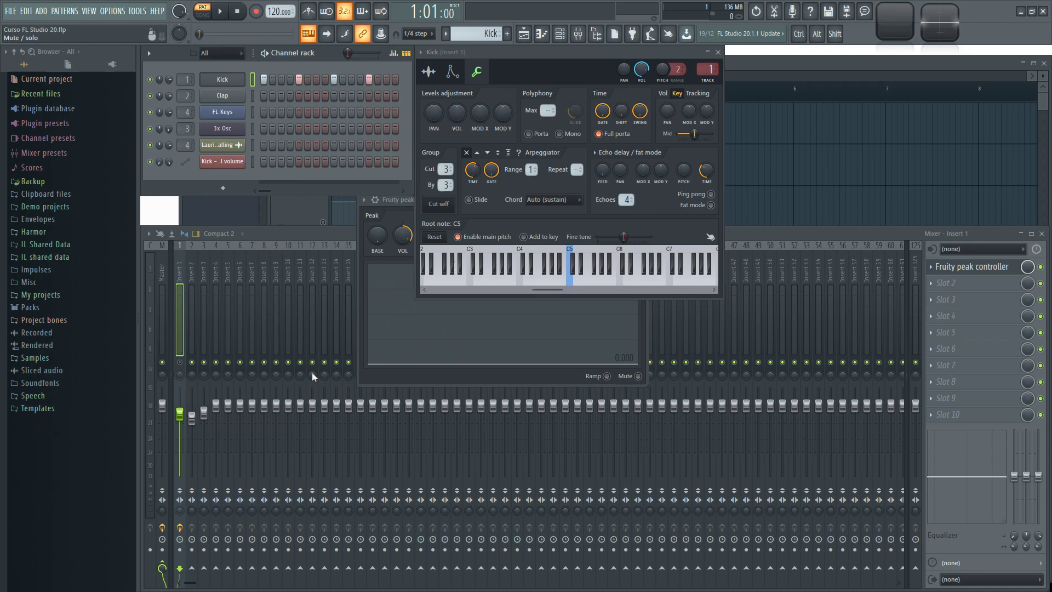
click(407, 202)
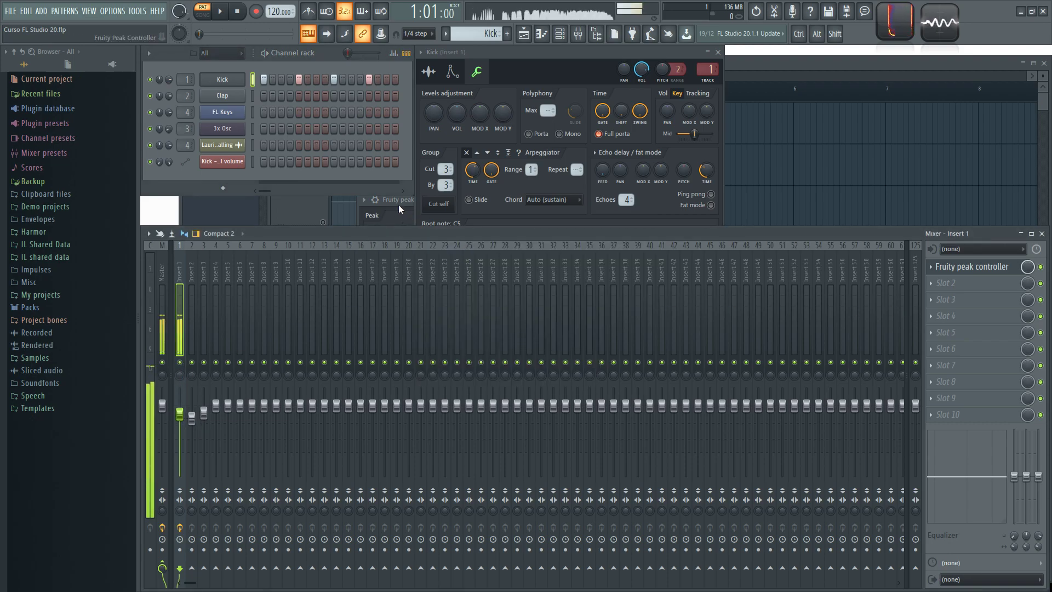
drag(408, 202, 509, 246)
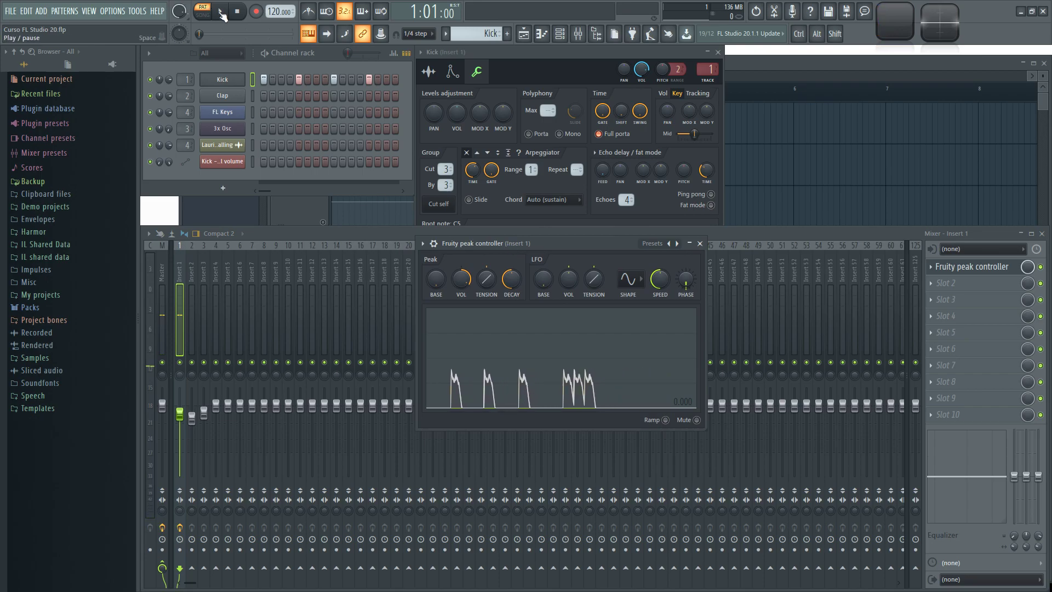
Step: Play the pattern briefly and trigger the Kick by hand to examine its peaks in the controller graph
click(221, 12)
key(space)
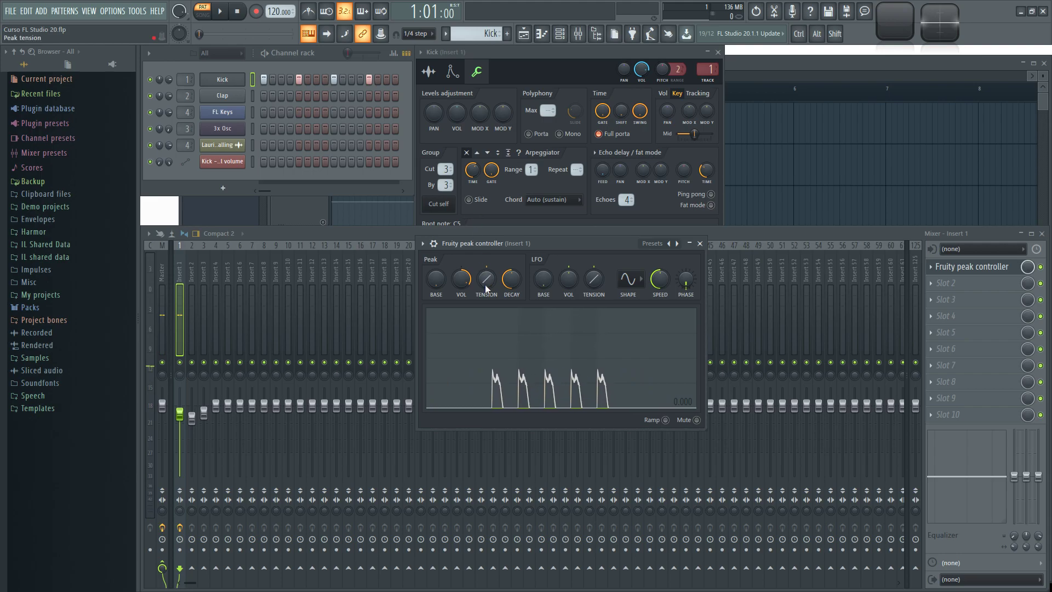
key(q)
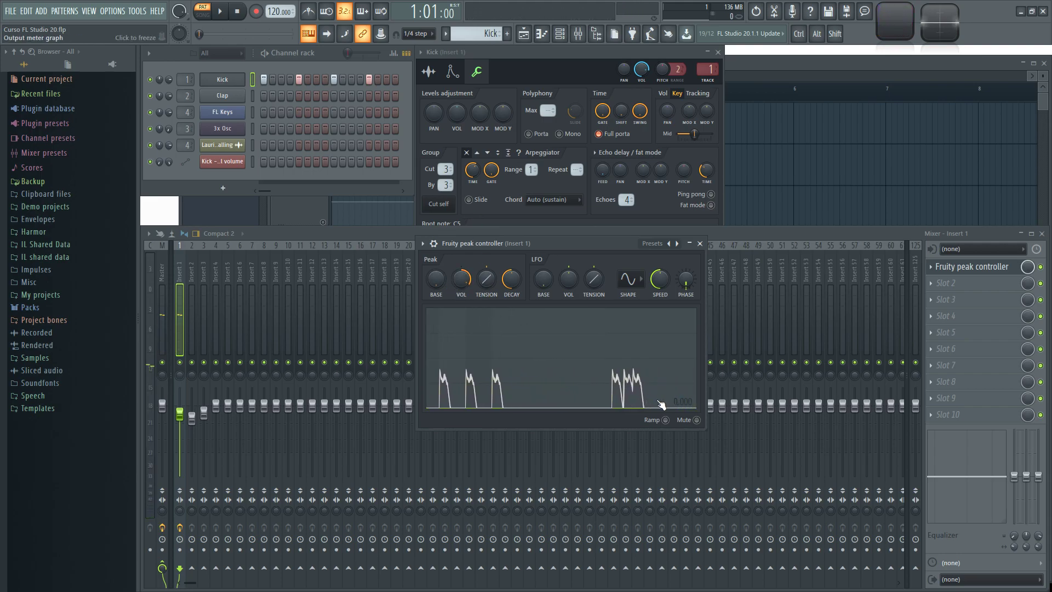
key(q)
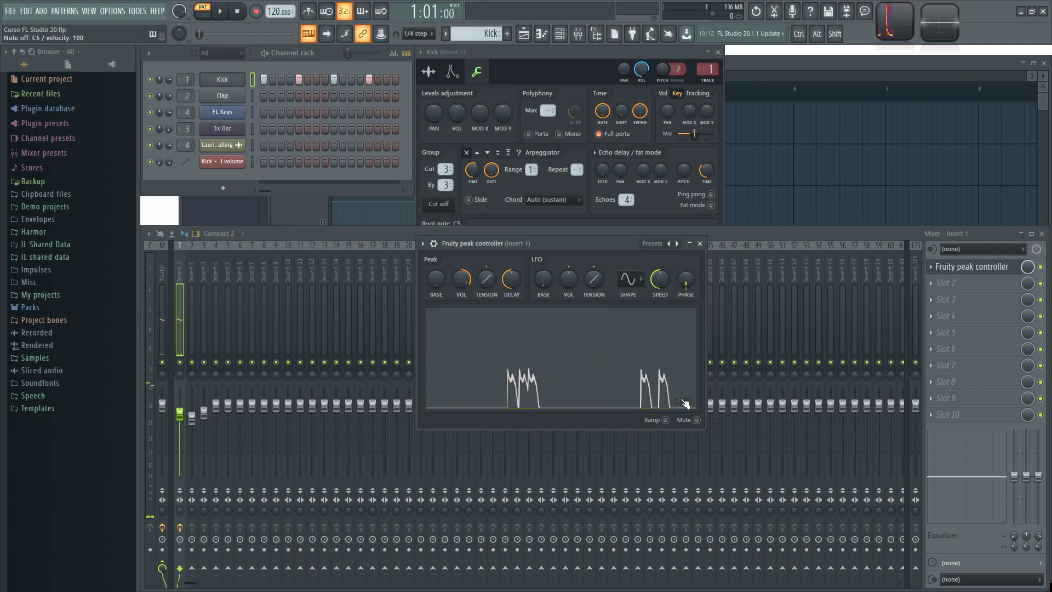
key(q)
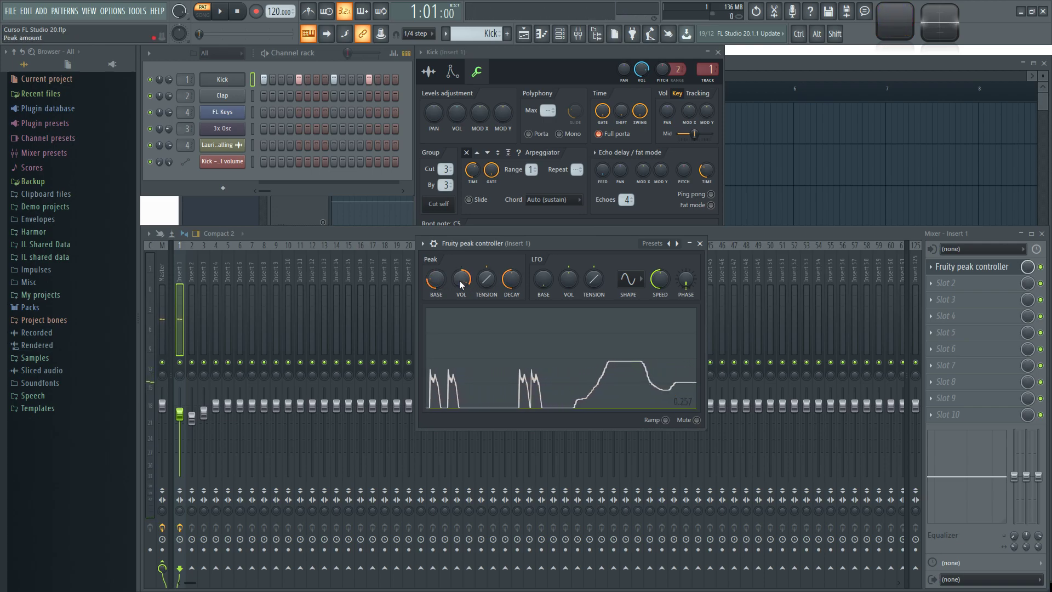
Step: While the pattern plays, invert the kick peaks with a negative peak volume and set the peak base to about 79%
key(space)
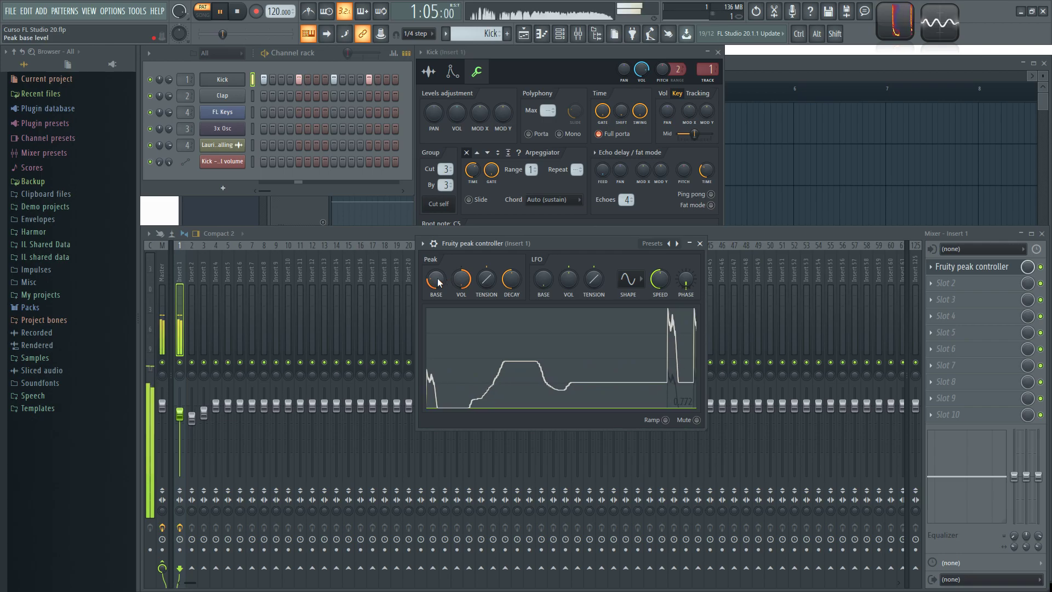
drag(433, 281, 433, 291)
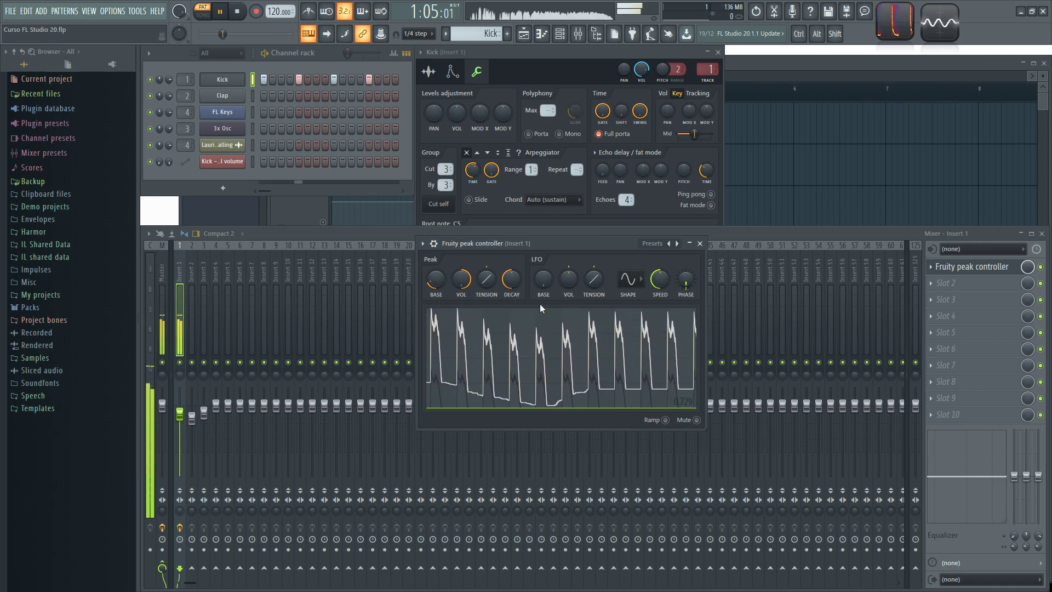
drag(434, 280, 463, 281)
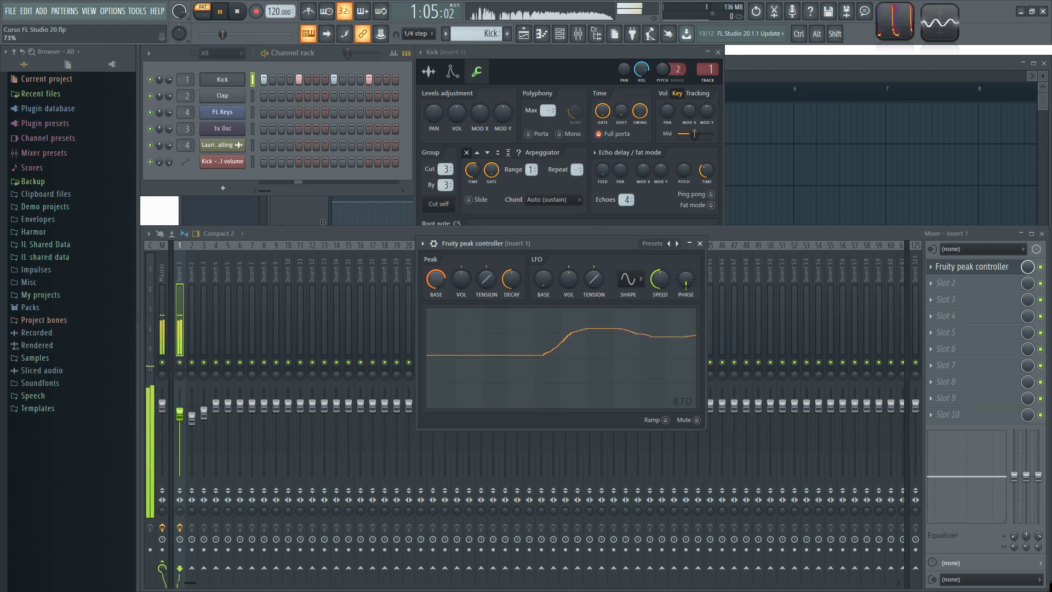
drag(461, 278, 464, 284)
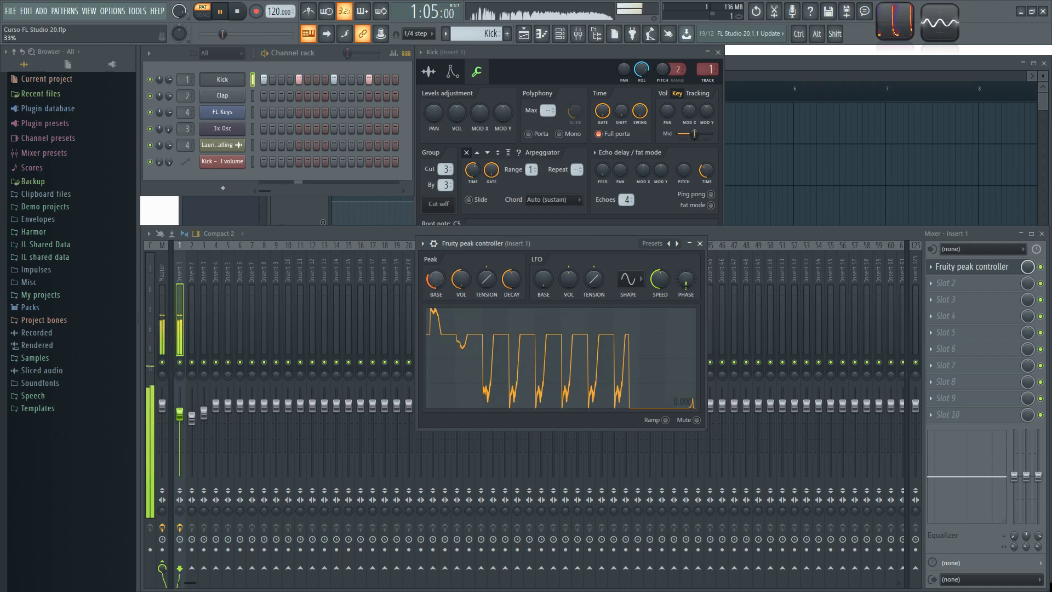
drag(438, 283, 437, 283)
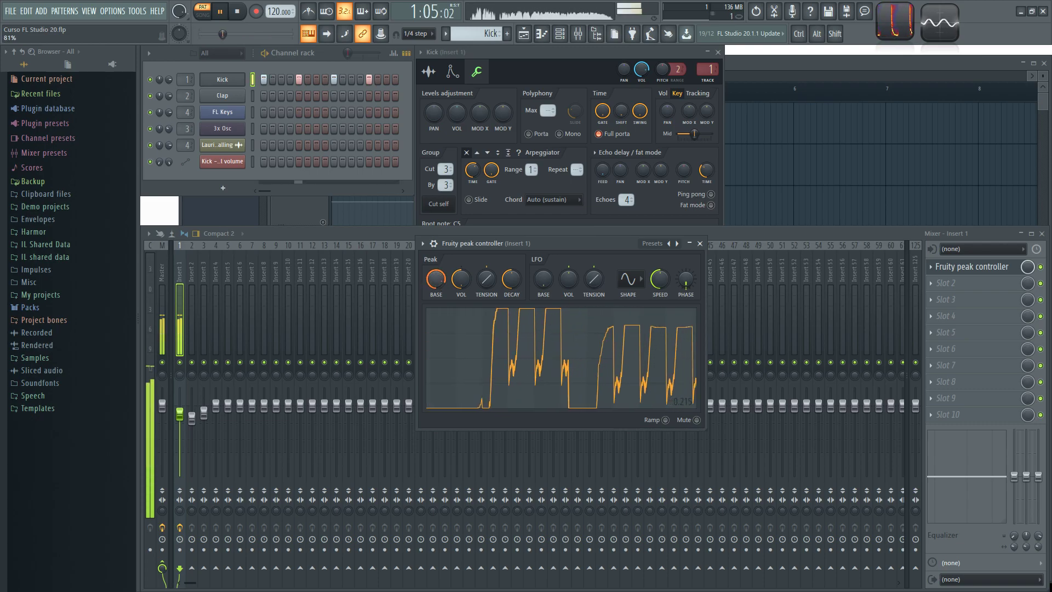
drag(438, 284, 463, 282)
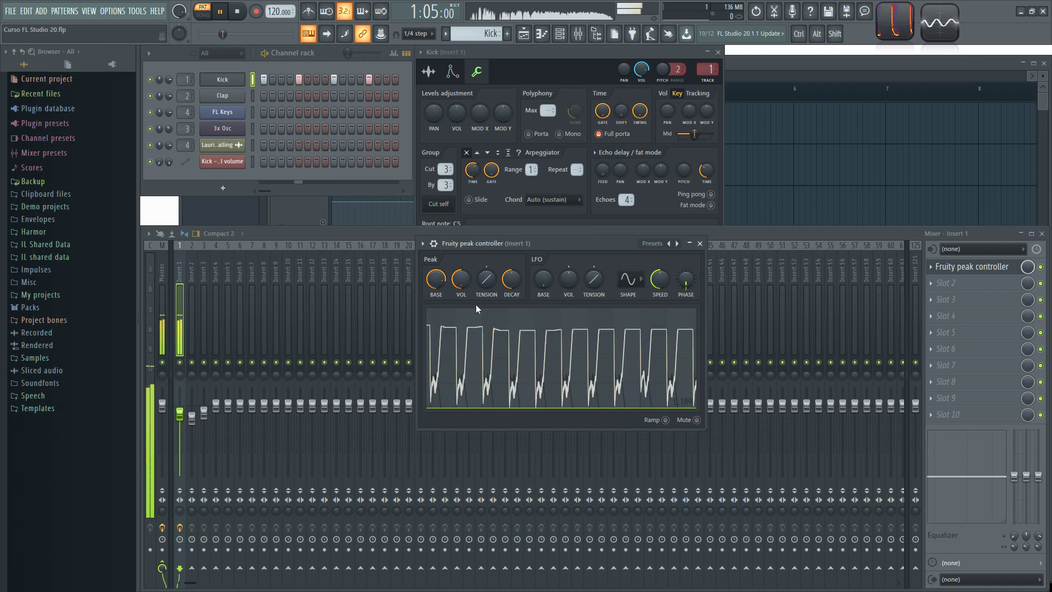
Step: Unmute the Kick track, Track 1, in the Playlist and play the arrangement in song mode
click(770, 178)
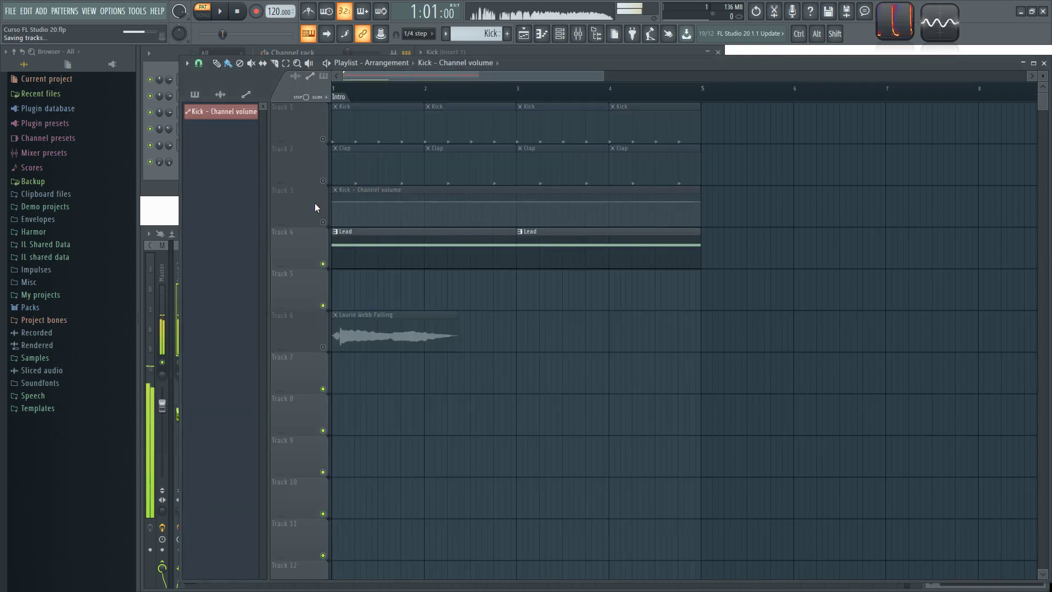
click(323, 139)
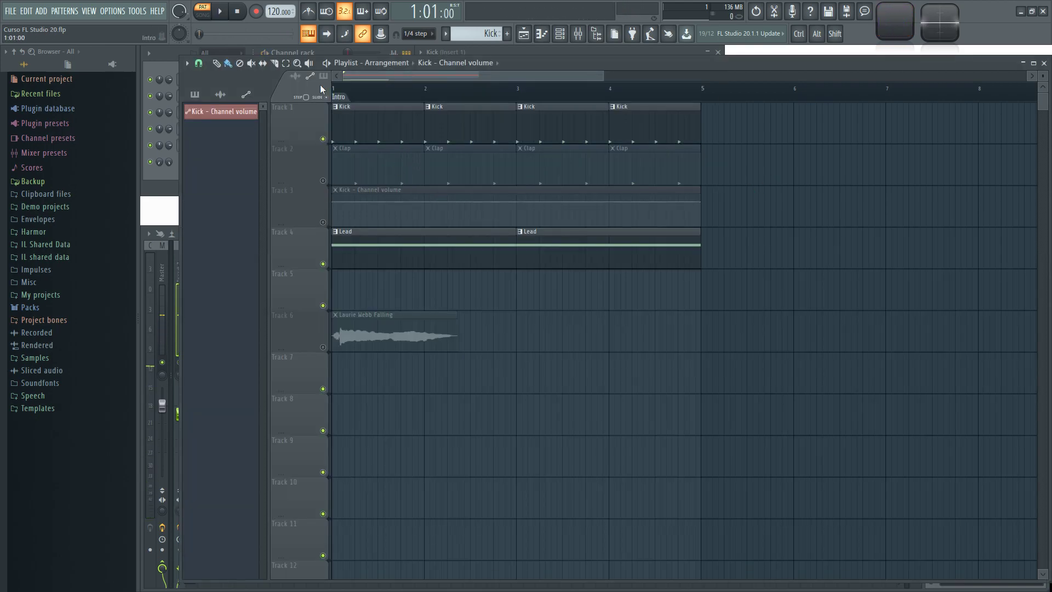
click(220, 12)
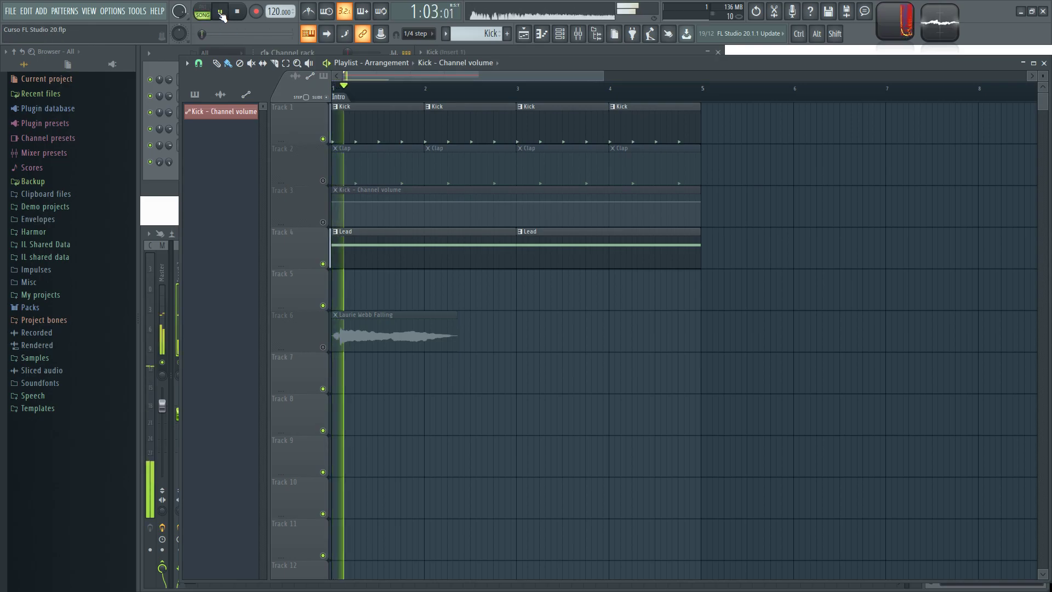
Step: Close the Playlist, move the peak controller window slightly, and examine the inverted peaks before stopping playback
click(1043, 63)
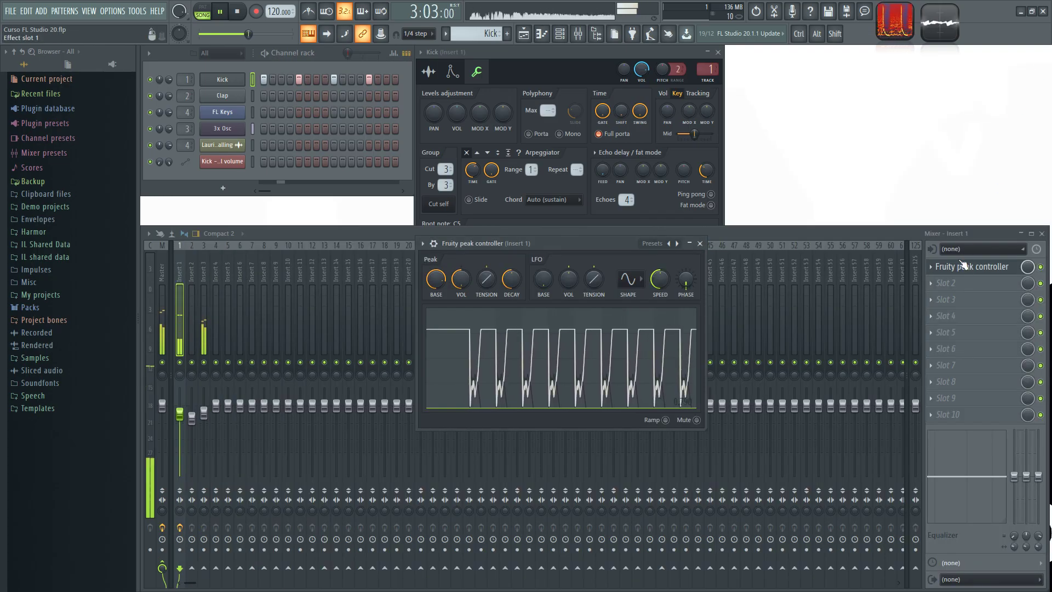
drag(568, 245, 554, 242)
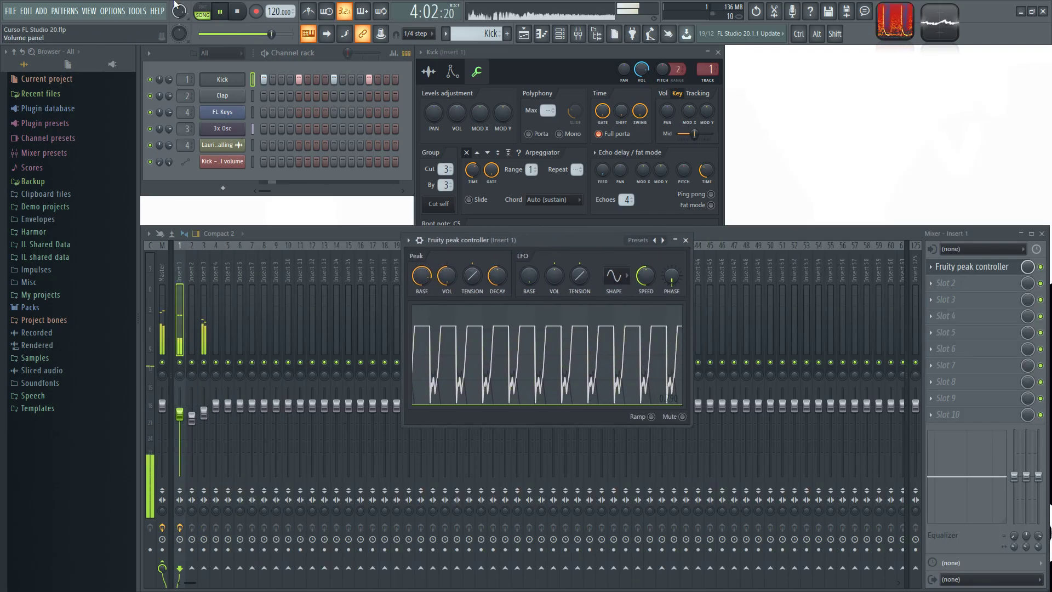
click(238, 12)
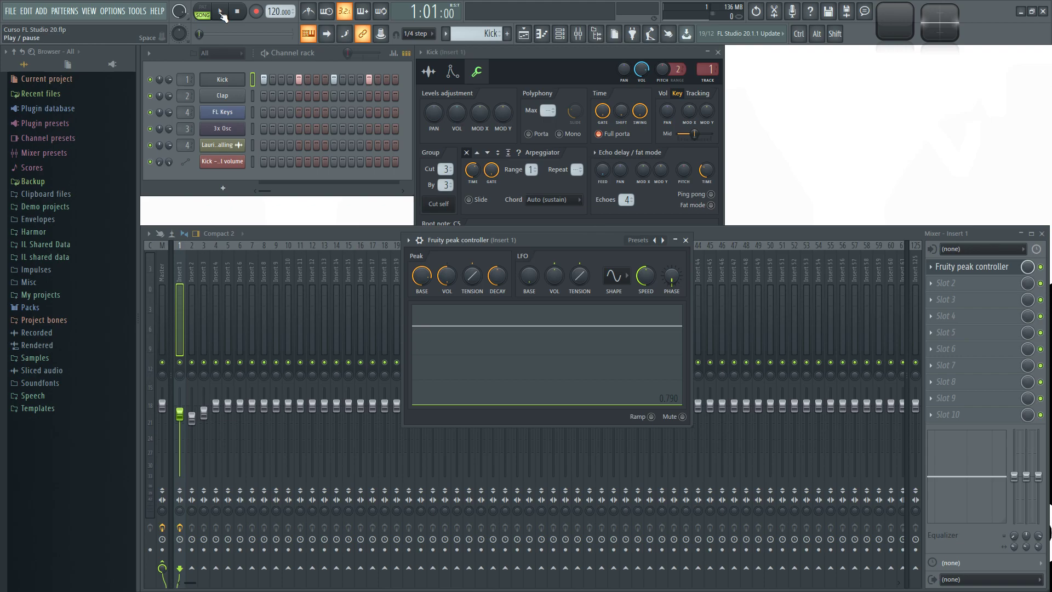
Step: Play the song and raise the controller's peak tension to its positive extreme
drag(169, 112, 169, 118)
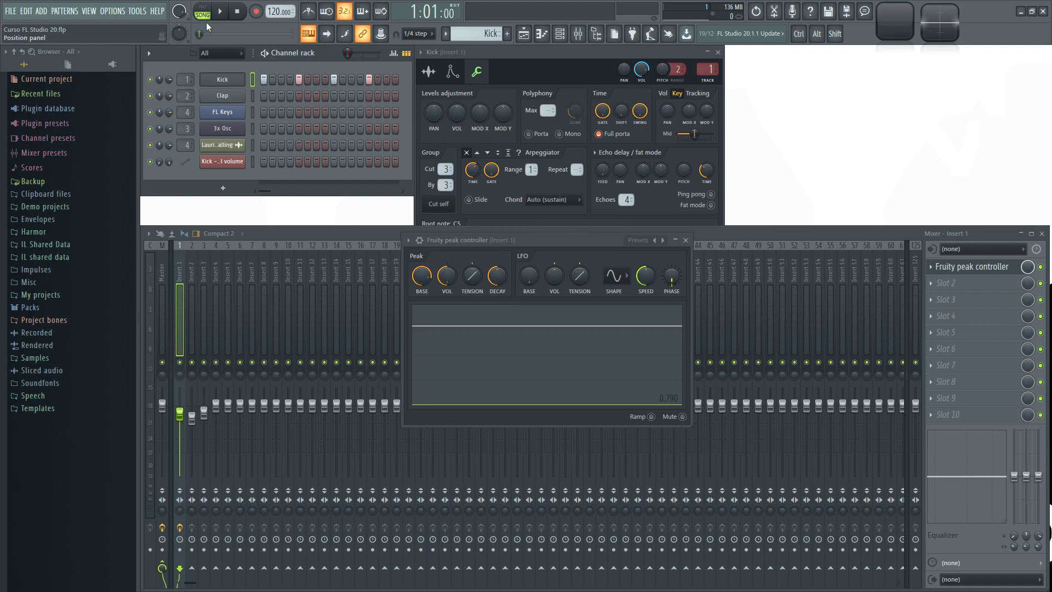
key(space)
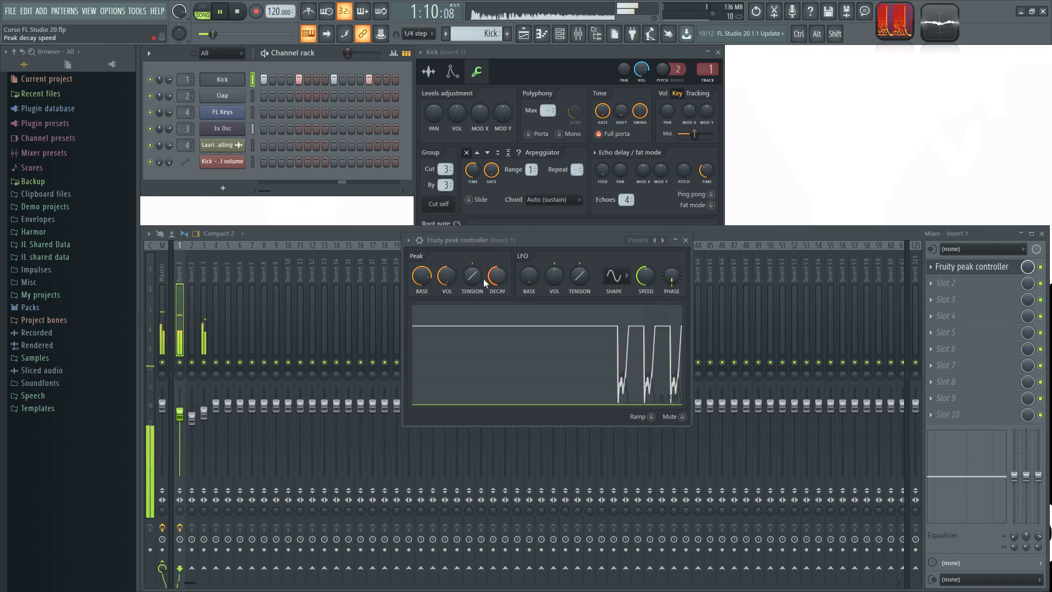
mouse_move(446, 275)
mouse_down()
mouse_move(446, 249)
mouse_move(446, 294)
mouse_up()
key(space)
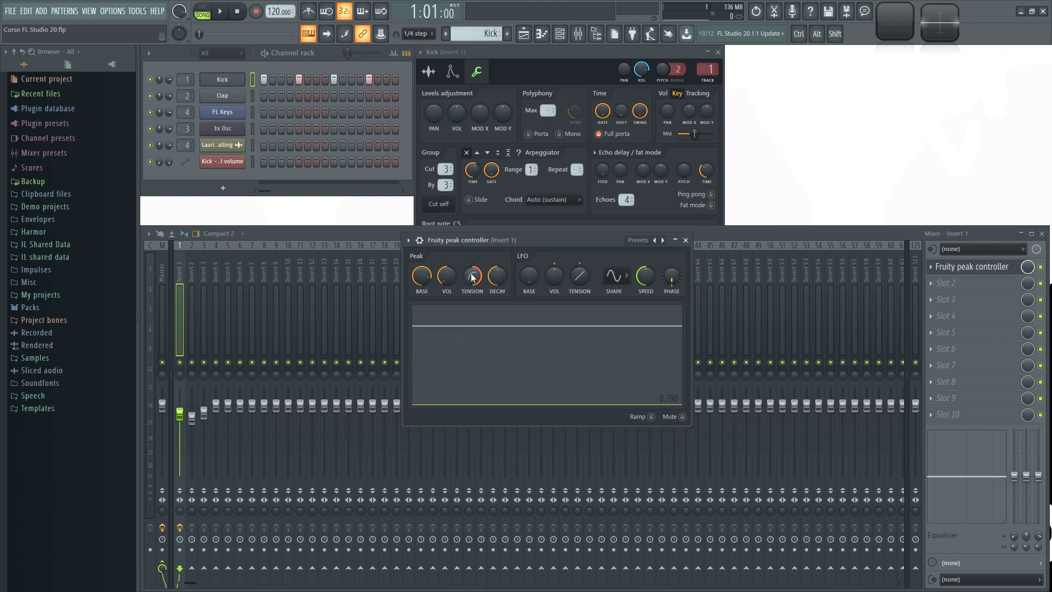
Step: While the song plays, lower the controller's peak tension to -100%, raise it again past 0%, and stop playback
key(space)
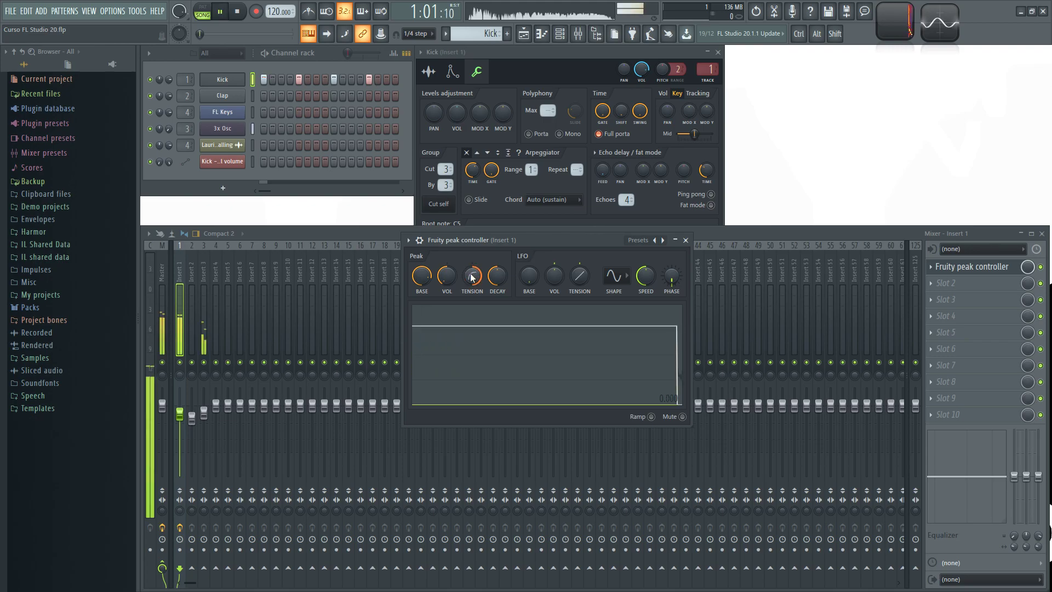
drag(472, 278, 473, 378)
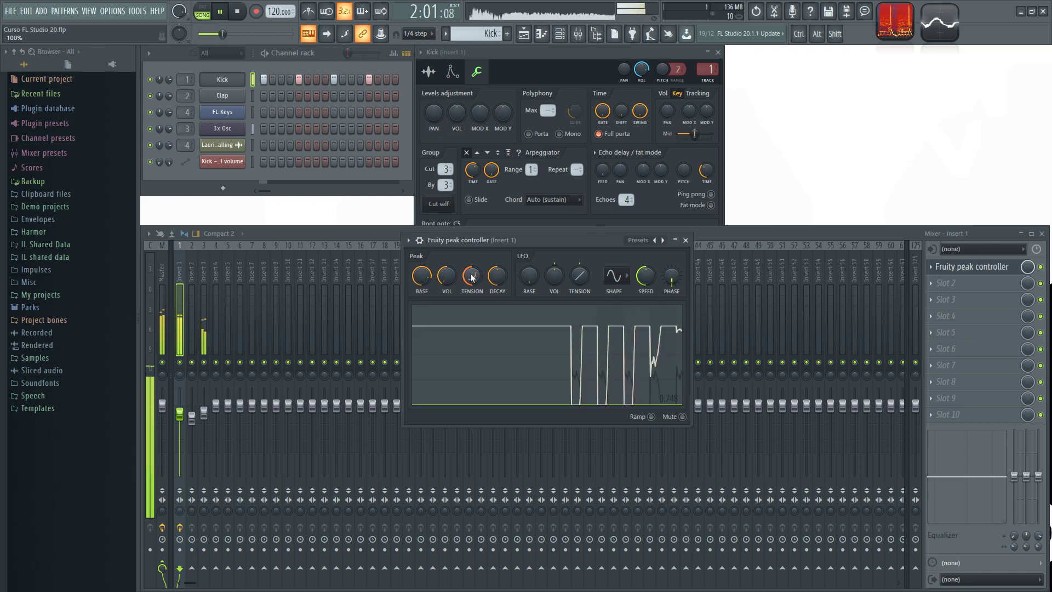
drag(471, 277, 471, 222)
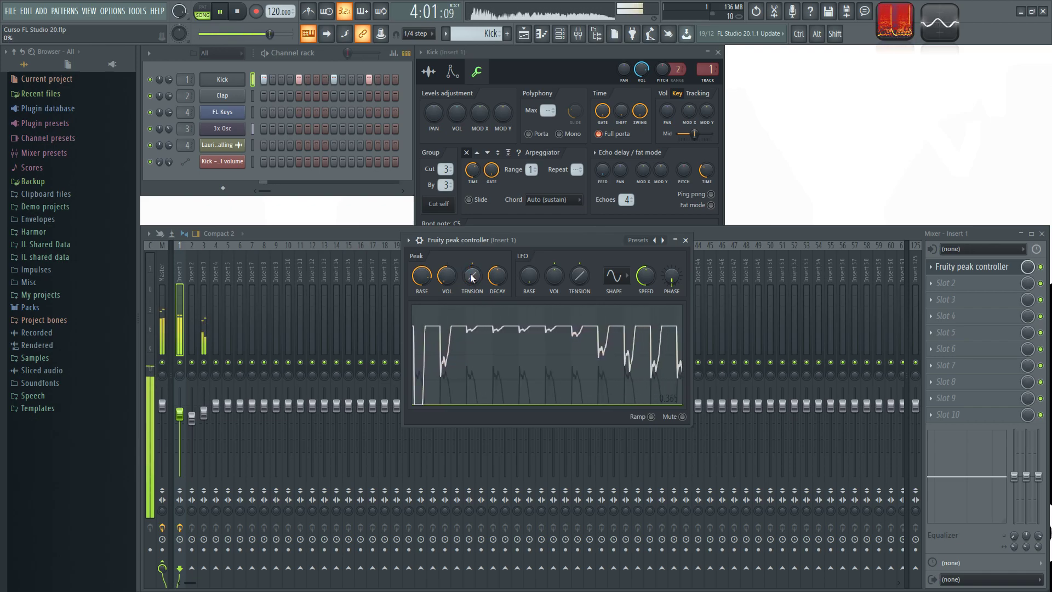
key(space)
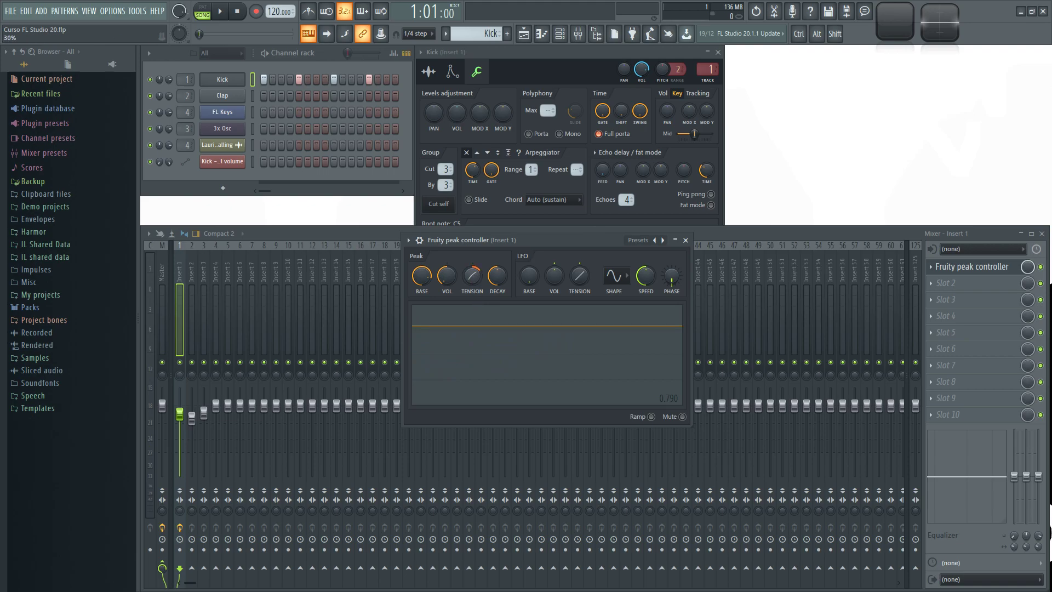
Step: Try a peak tension of -53%, reset the tension to 0%, and play the song to hear the ducking
key(space)
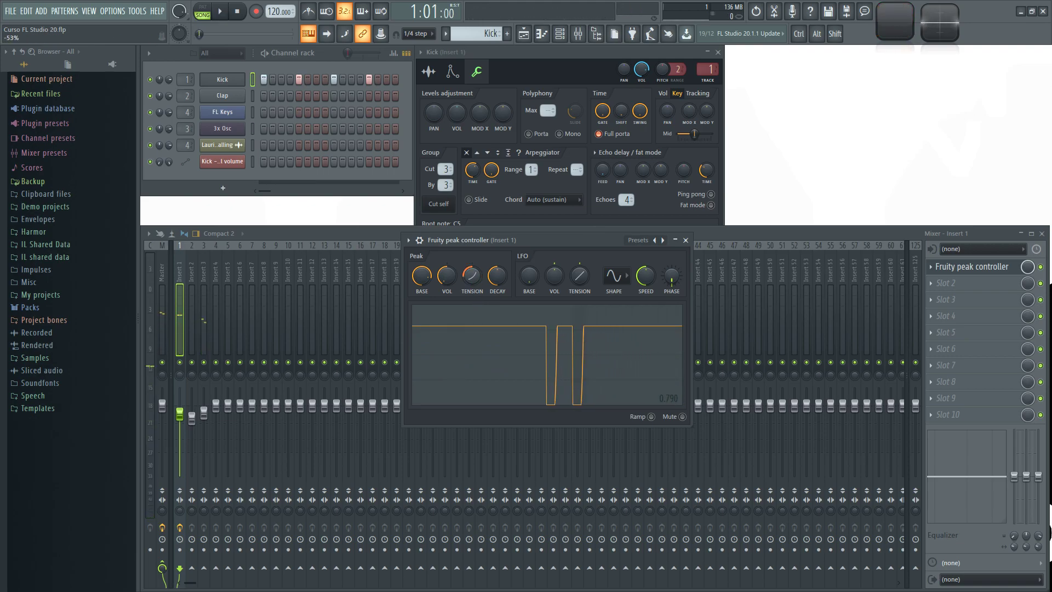
key(space)
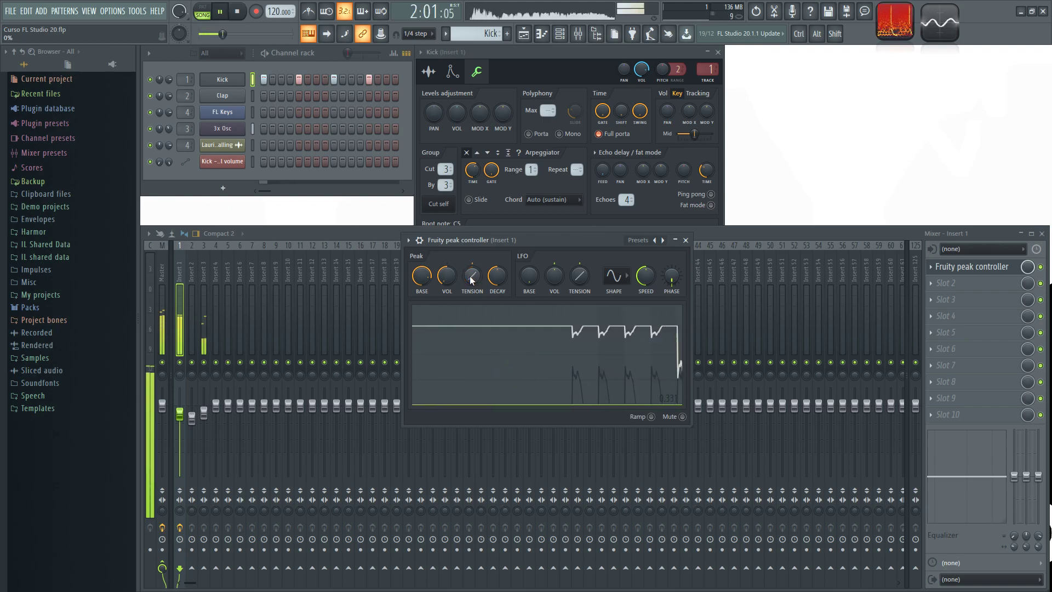
key(space)
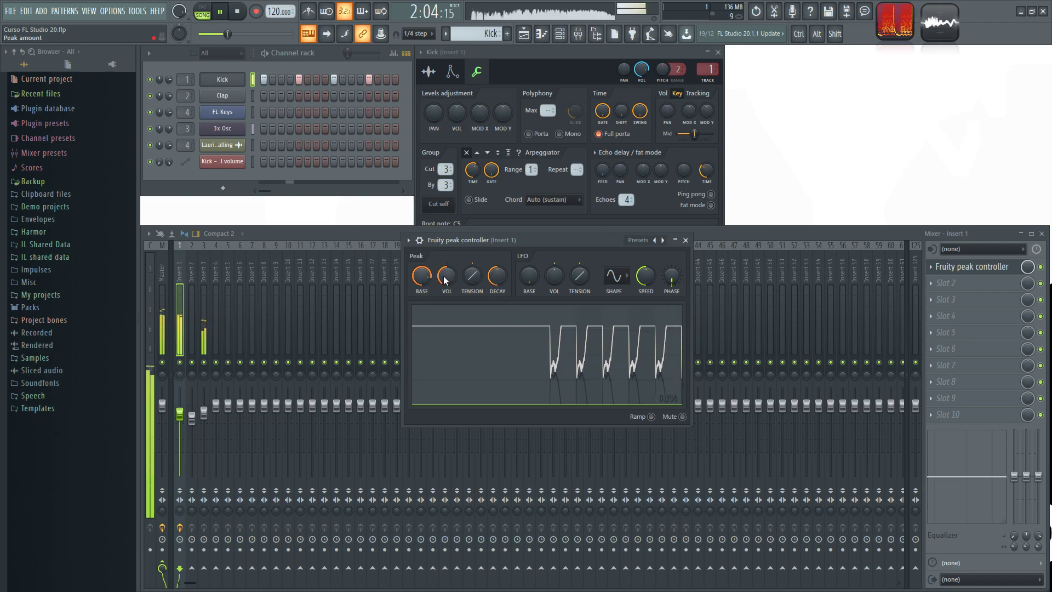
key(space)
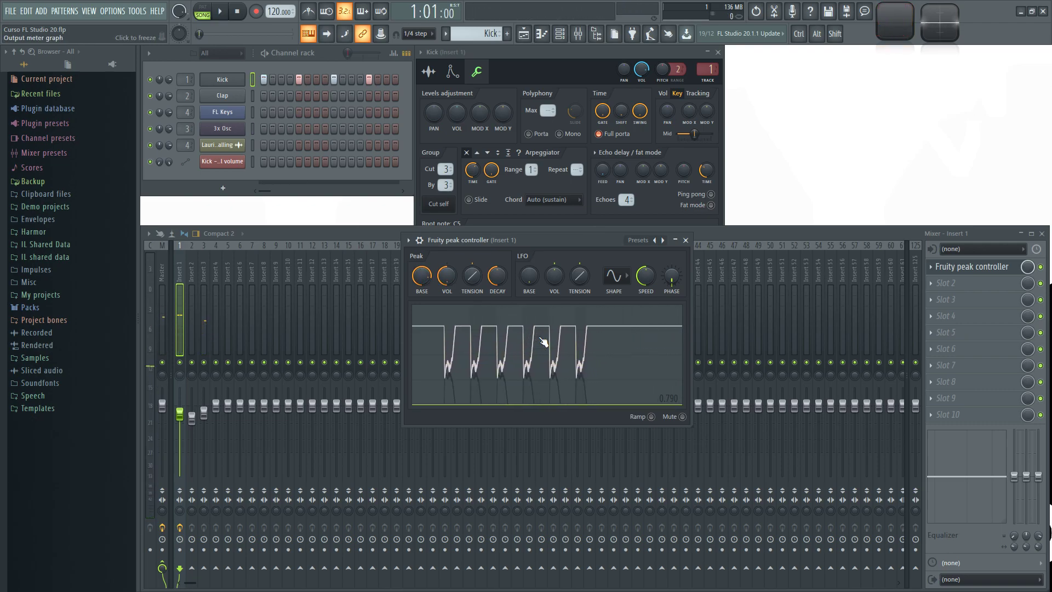
key(space)
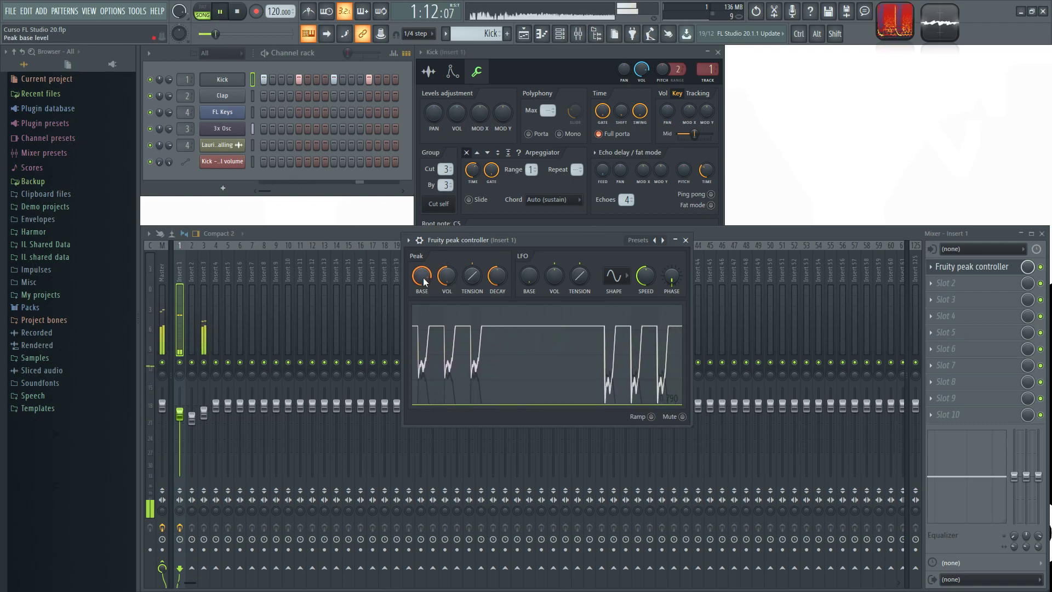
key(space)
Step: Audition the song with a much lower peak decay, then restore the decay and play the song again
mouse_move(497, 279)
mouse_down()
mouse_move(497, 323)
mouse_move(496, 275)
mouse_up()
key(space)
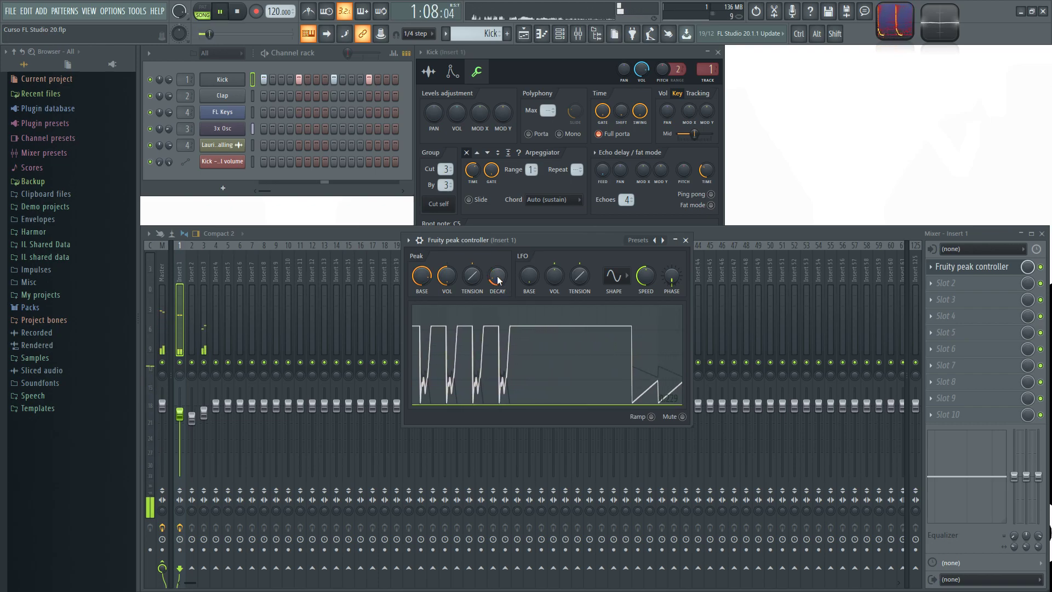
key(space)
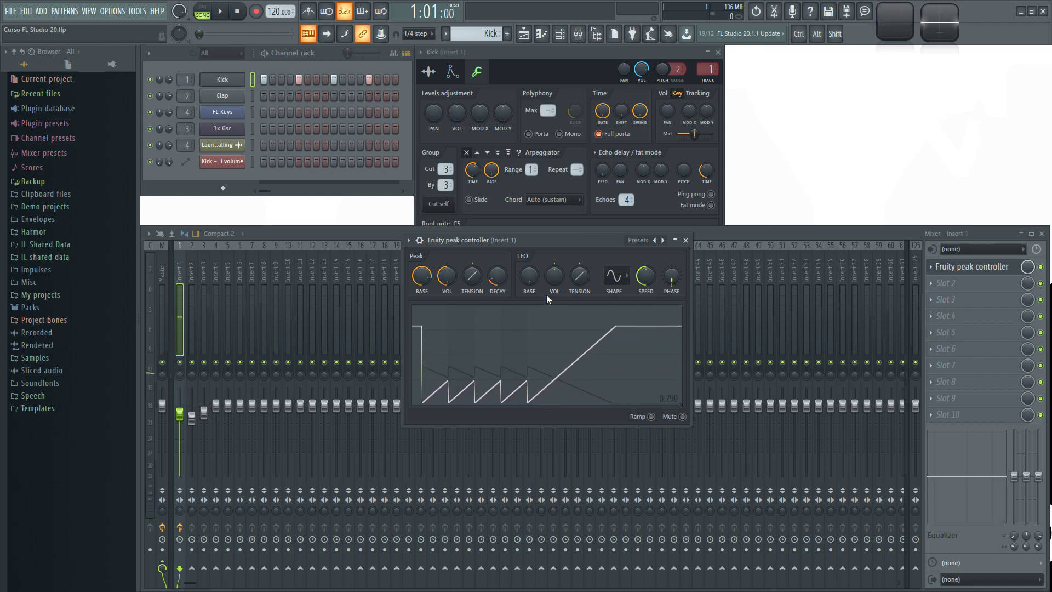
mouse_move(498, 279)
mouse_down()
mouse_move(499, 258)
mouse_move(505, 294)
mouse_up()
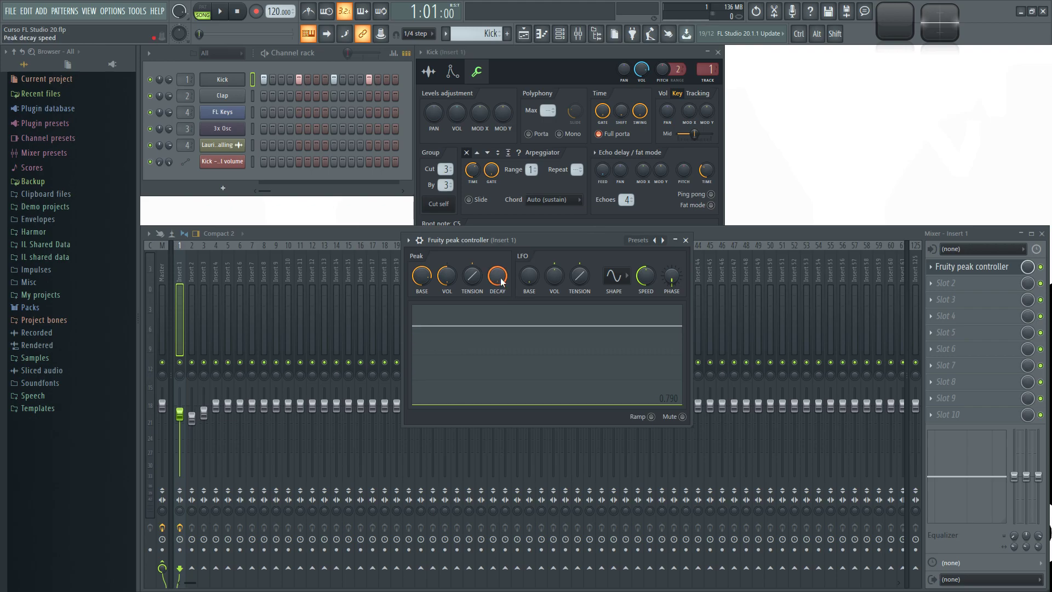
key(space)
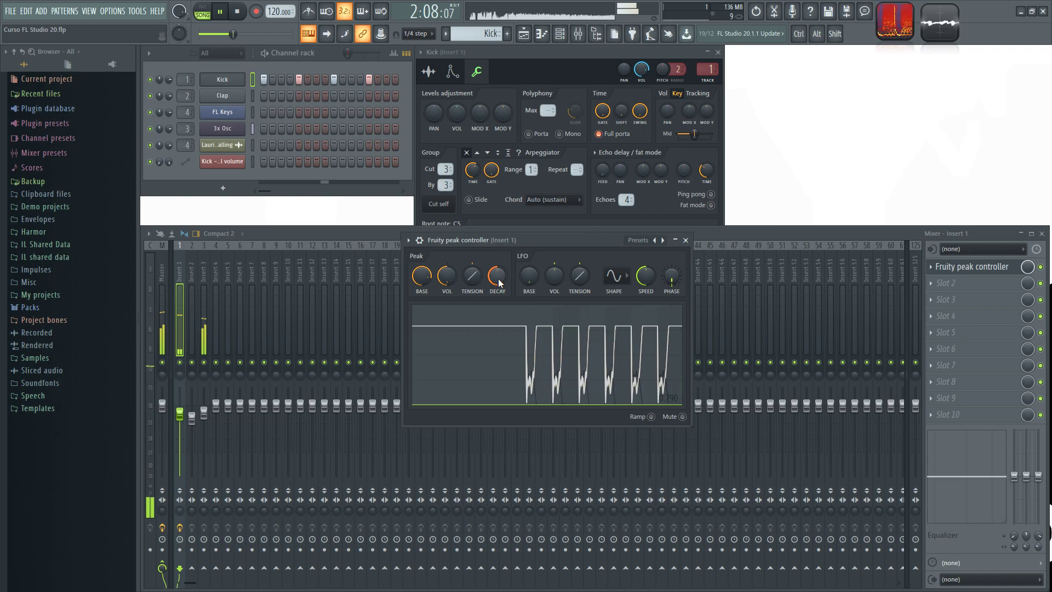
key(space)
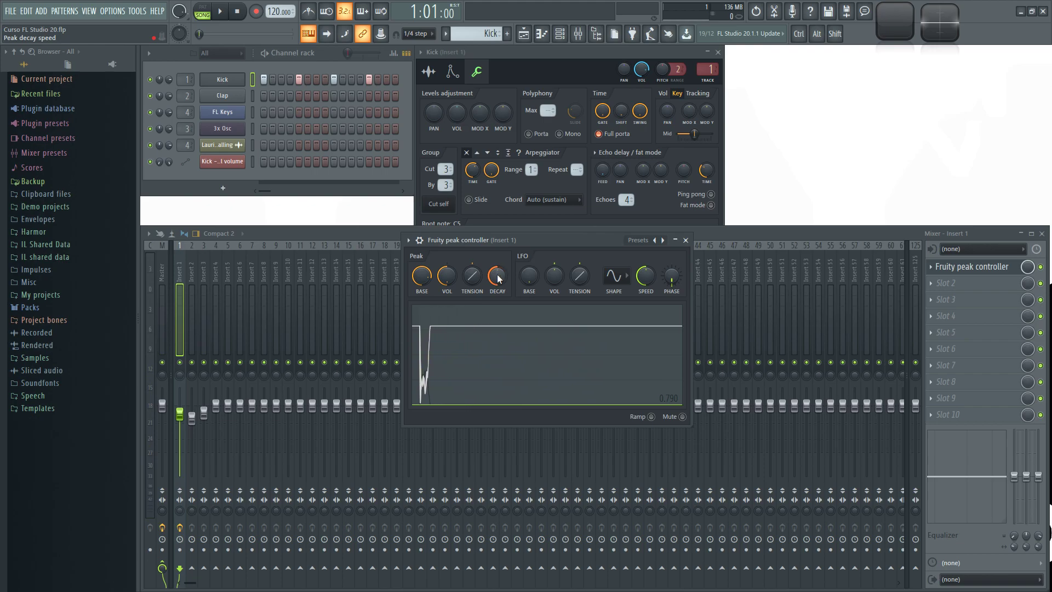
Step: Reposition the peak controller window, then select mixer track Insert 1 and reopen its Fruity peak controller
drag(518, 241, 525, 261)
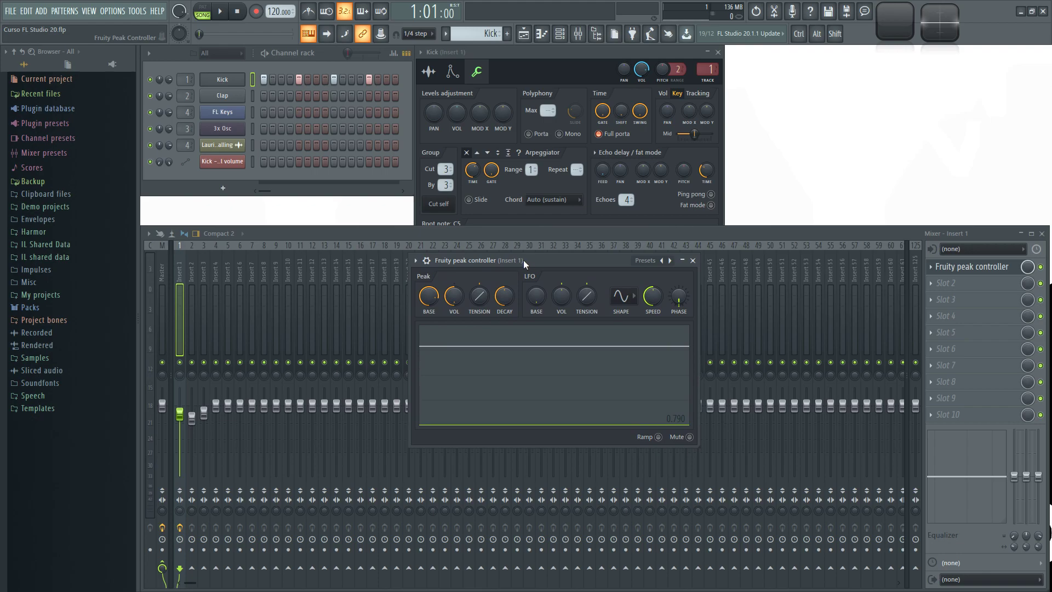
drag(524, 260, 514, 258)
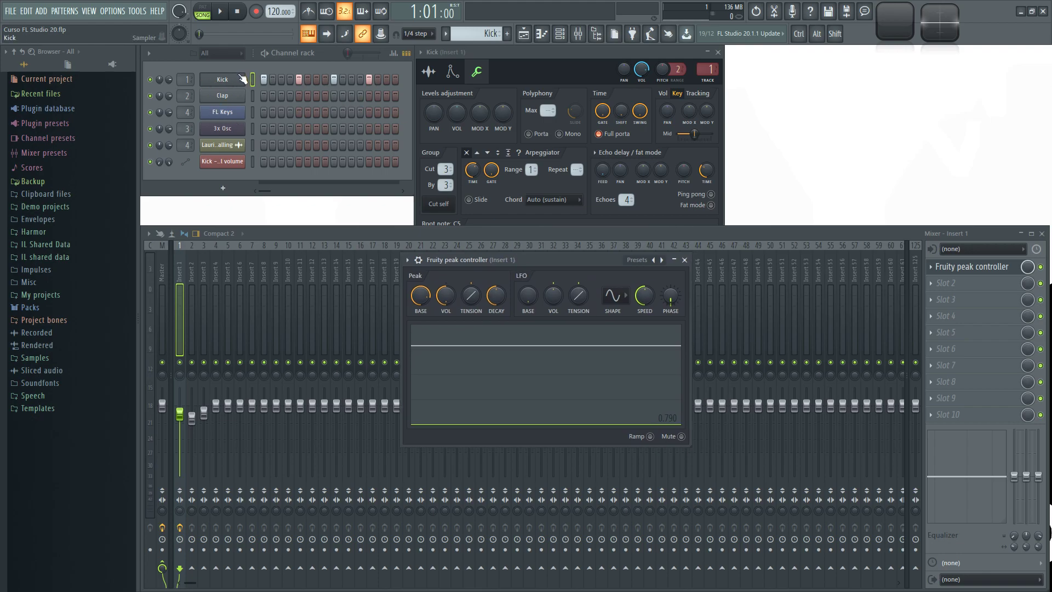
drag(598, 268, 606, 288)
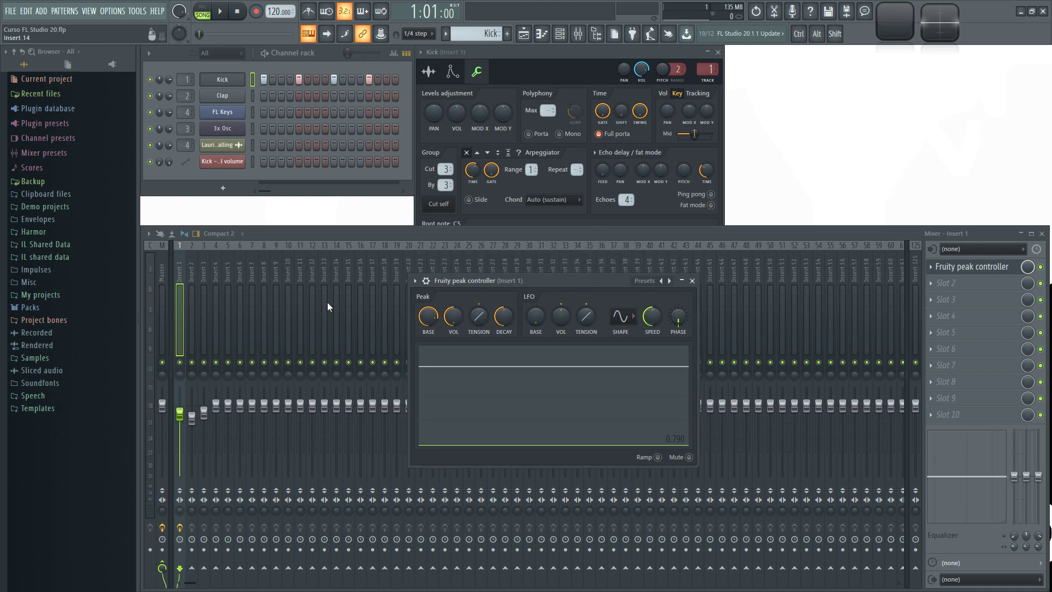
click(179, 265)
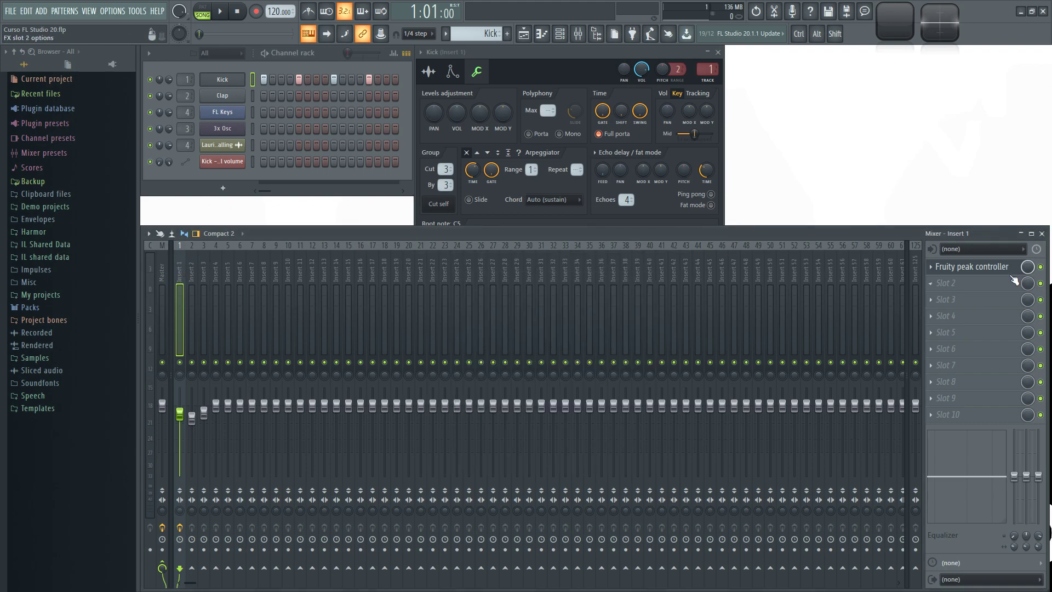
click(987, 268)
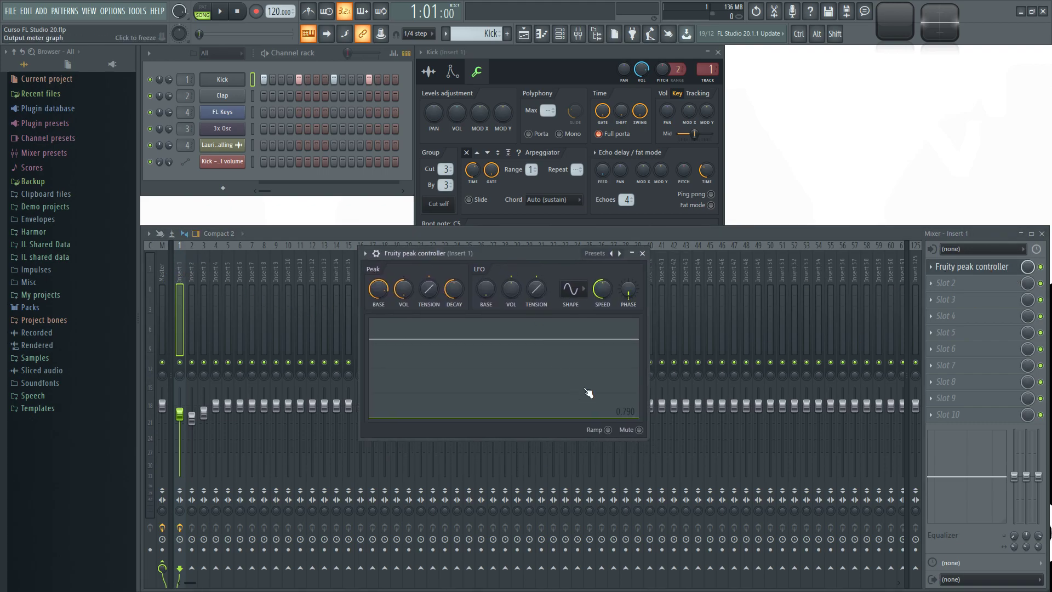
Step: Mute the kick's output in the peak controller during song playback, then unmute it and stop
click(640, 430)
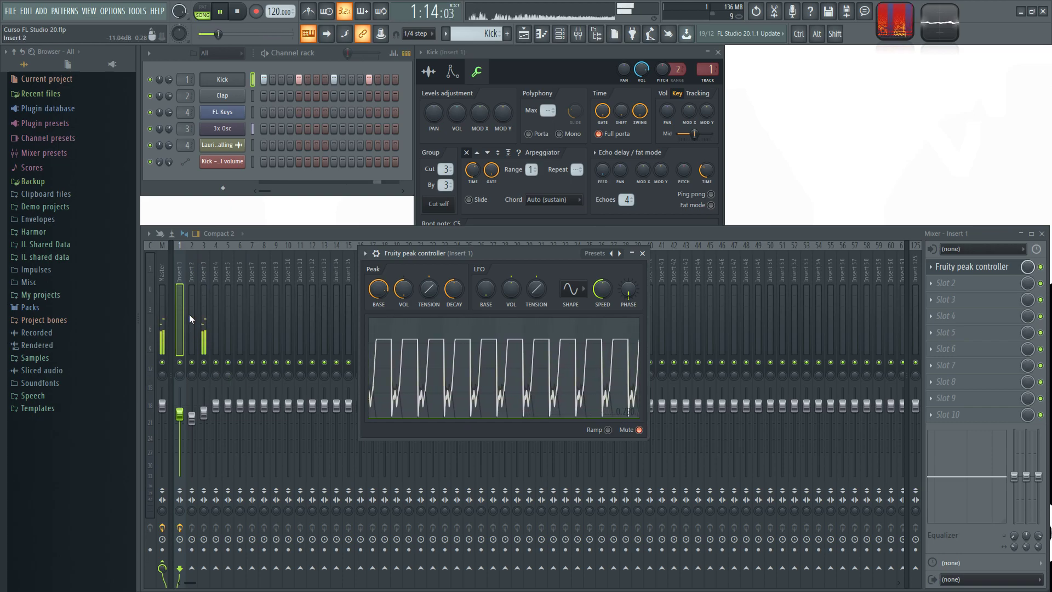
click(640, 430)
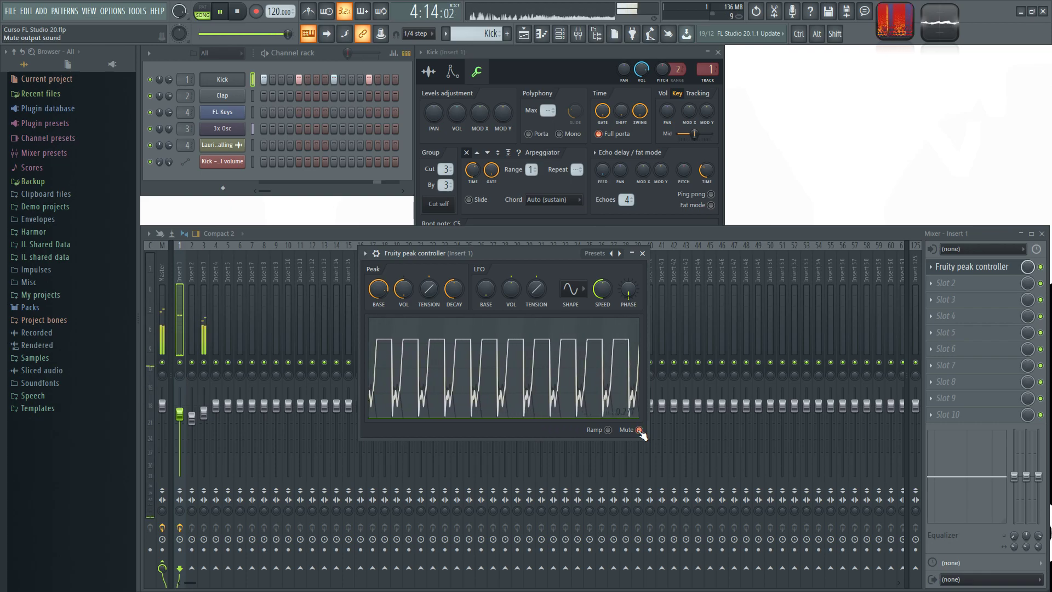
key(space)
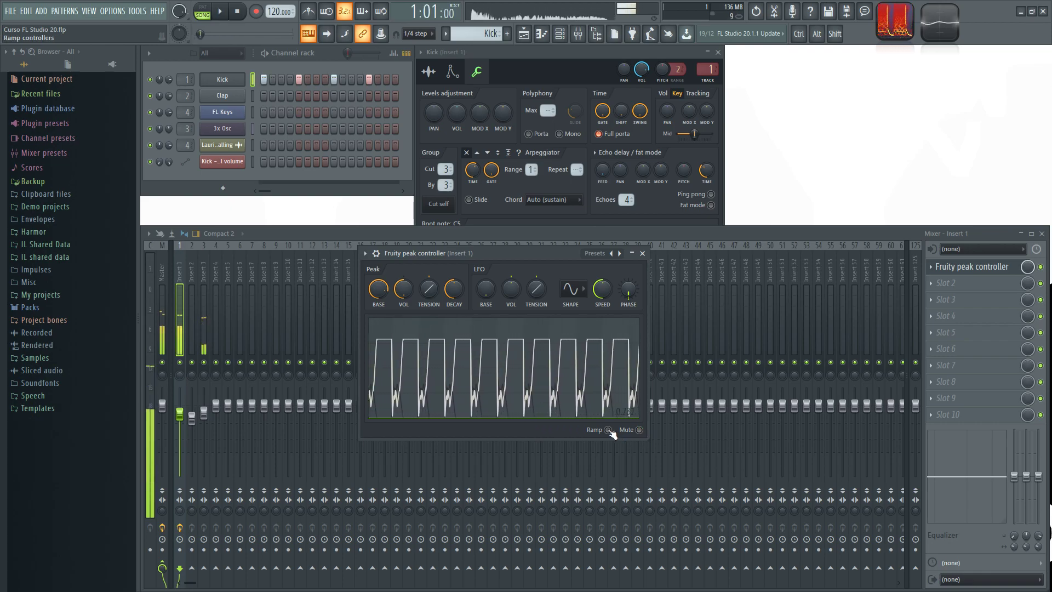
Step: Compare the ducking during playback with the controller's Ramp option on and off, leaving Ramp enabled
click(608, 431)
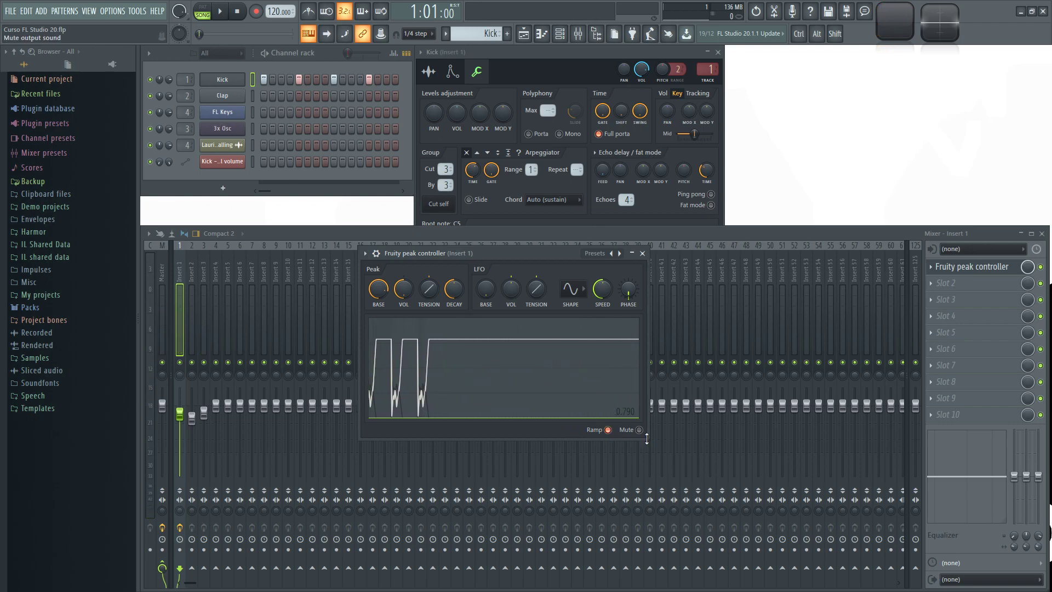
click(608, 430)
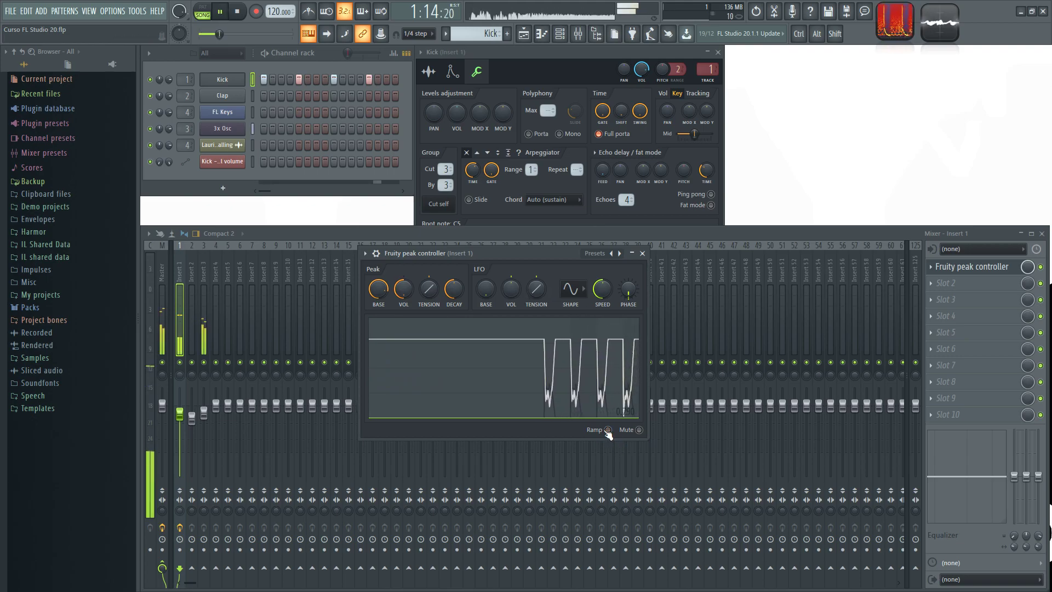
click(607, 430)
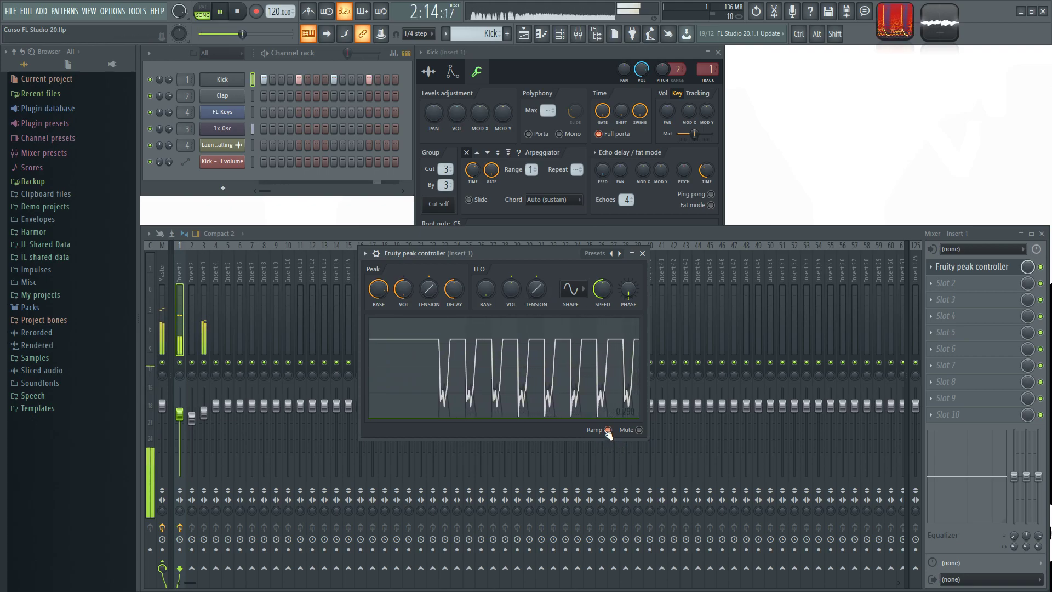
click(608, 430)
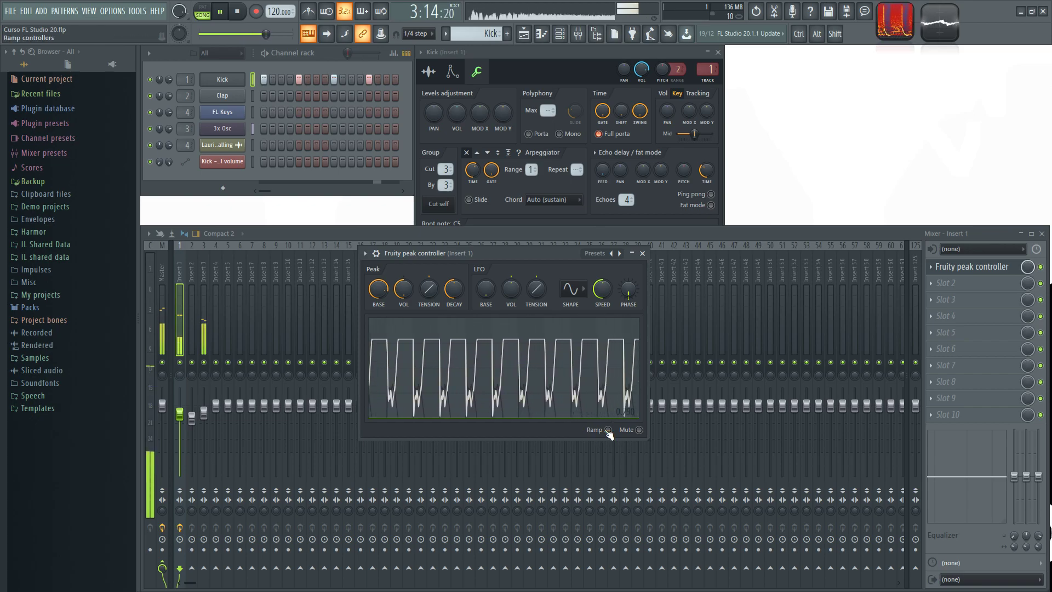
key(space)
click(607, 430)
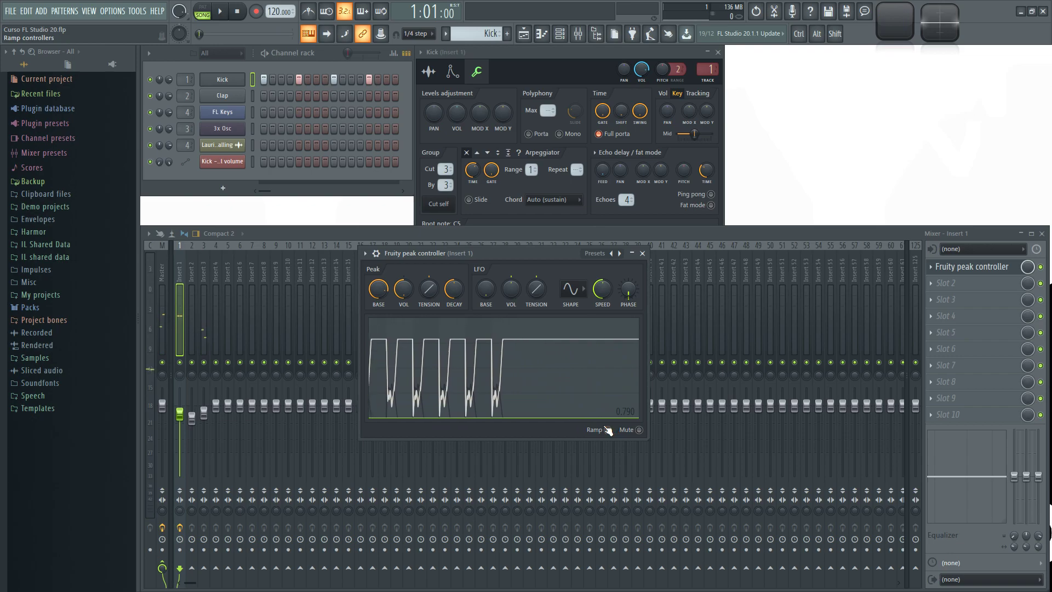
key(space)
key(space)
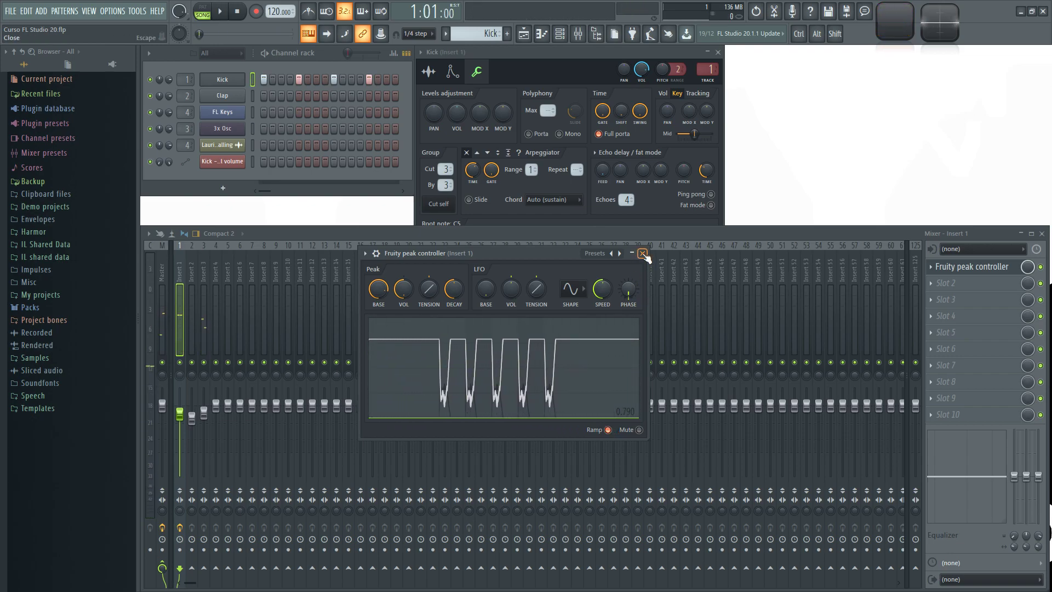
Step: Close and reopen the Fruity peak controller on Insert 1, then play the song briefly
click(643, 253)
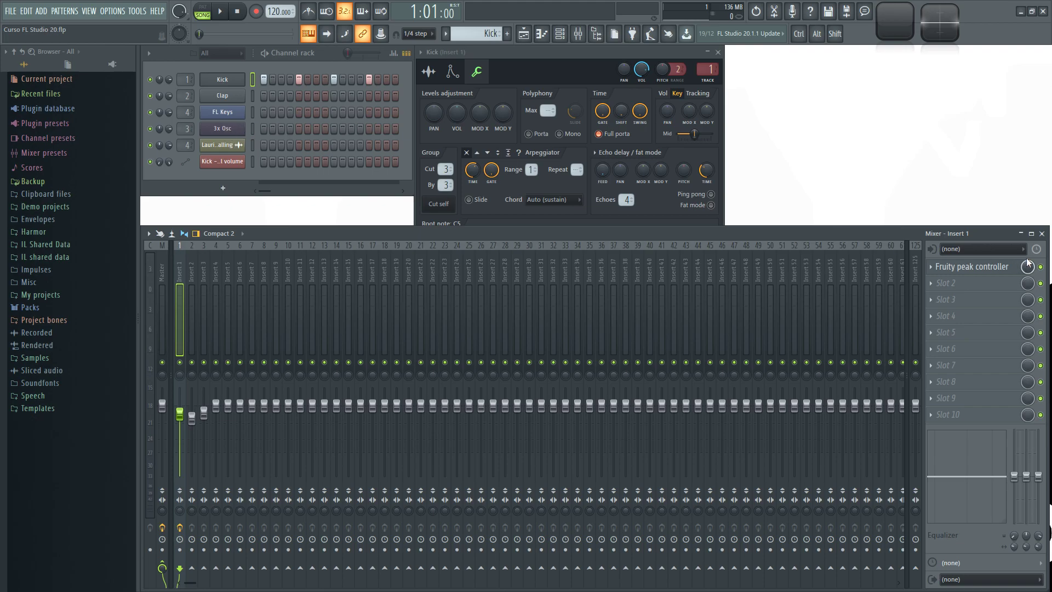
click(972, 268)
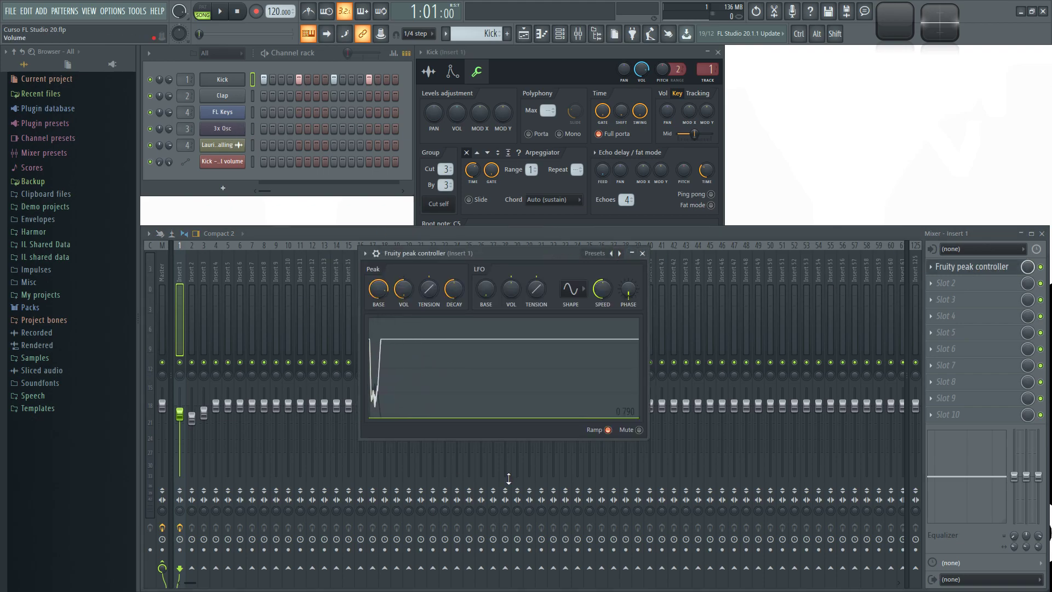
key(space)
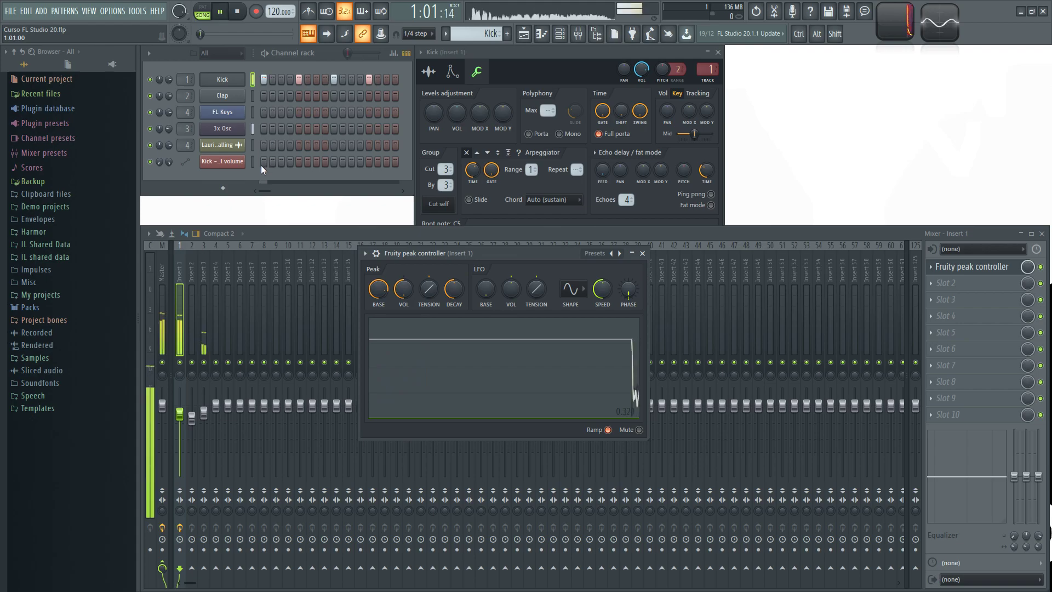
key(space)
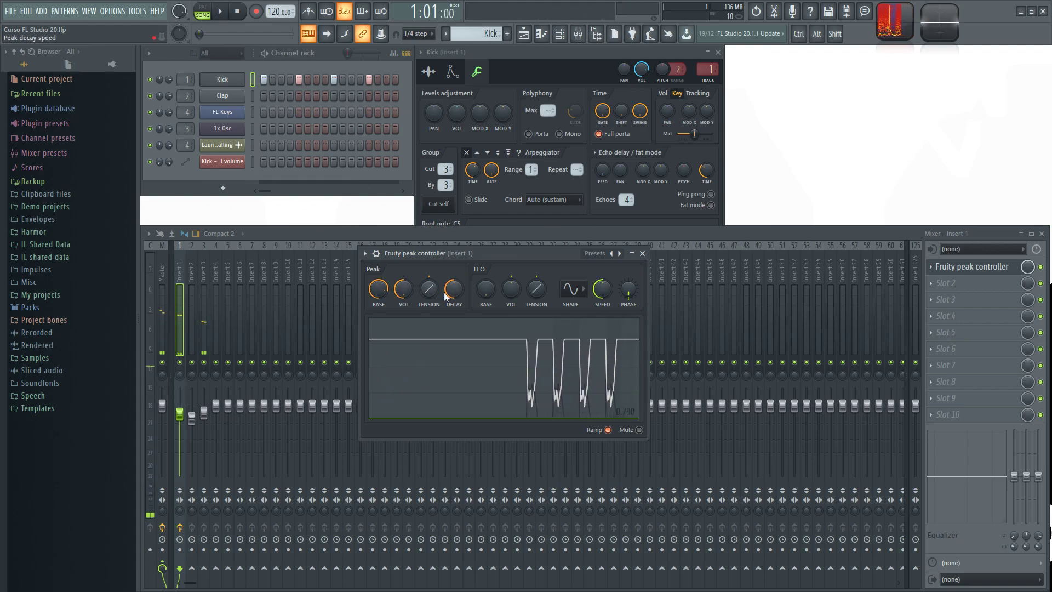
Step: While the song plays, raise the controller's peak decay and set a moderately positive peak tension
key(space)
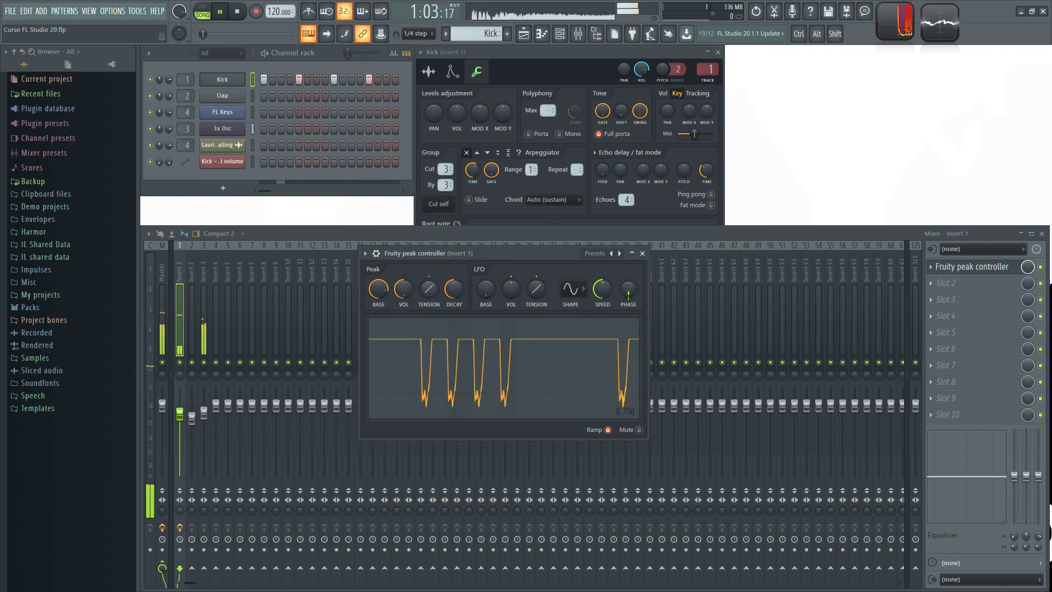
drag(428, 296, 453, 271)
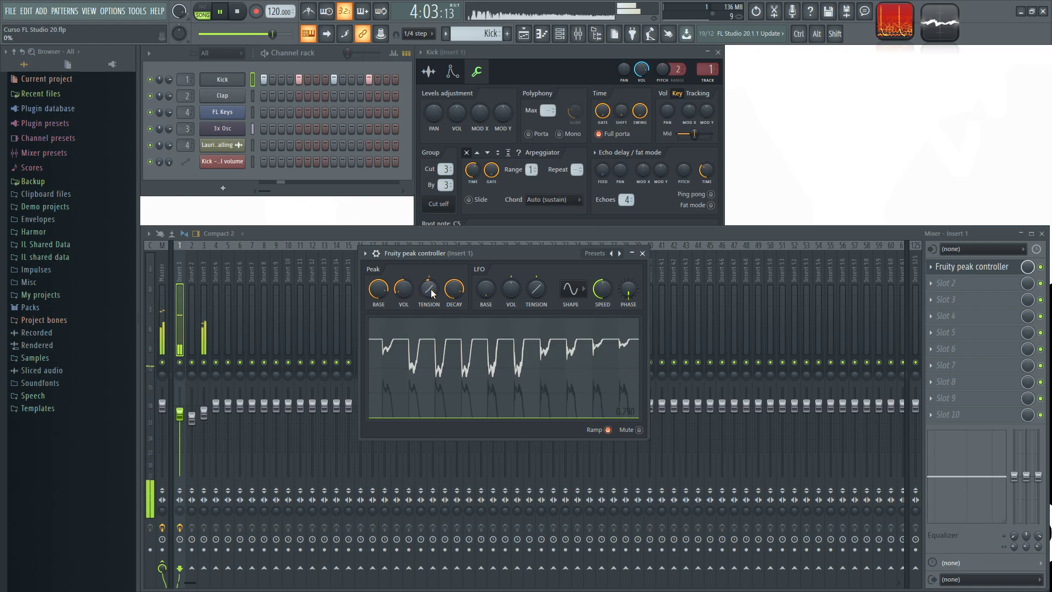
mouse_move(430, 291)
mouse_down()
mouse_move(430, 276)
mouse_move(429, 301)
mouse_up()
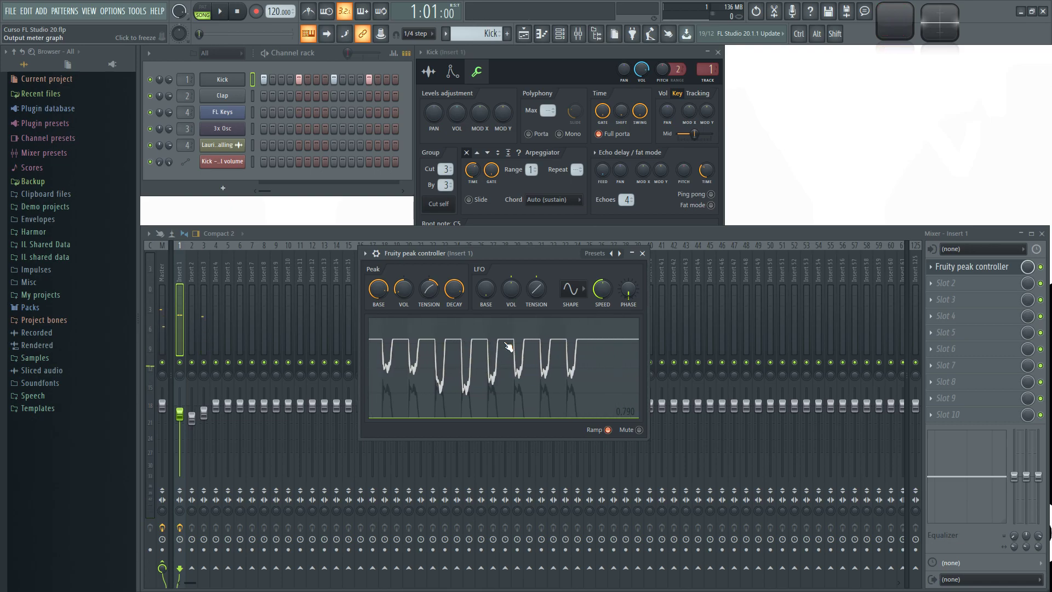
Step: Close the peak controller, solo Track 6 in the Playlist and play its audio clip
click(642, 254)
key(F5)
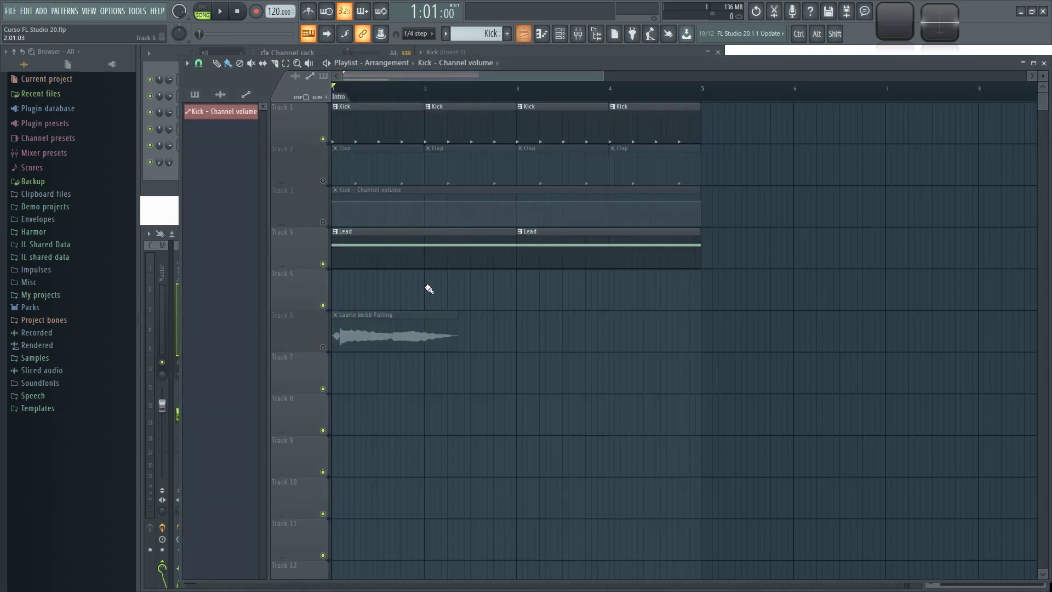
scroll(505, 315, up, 1)
right_click(323, 347)
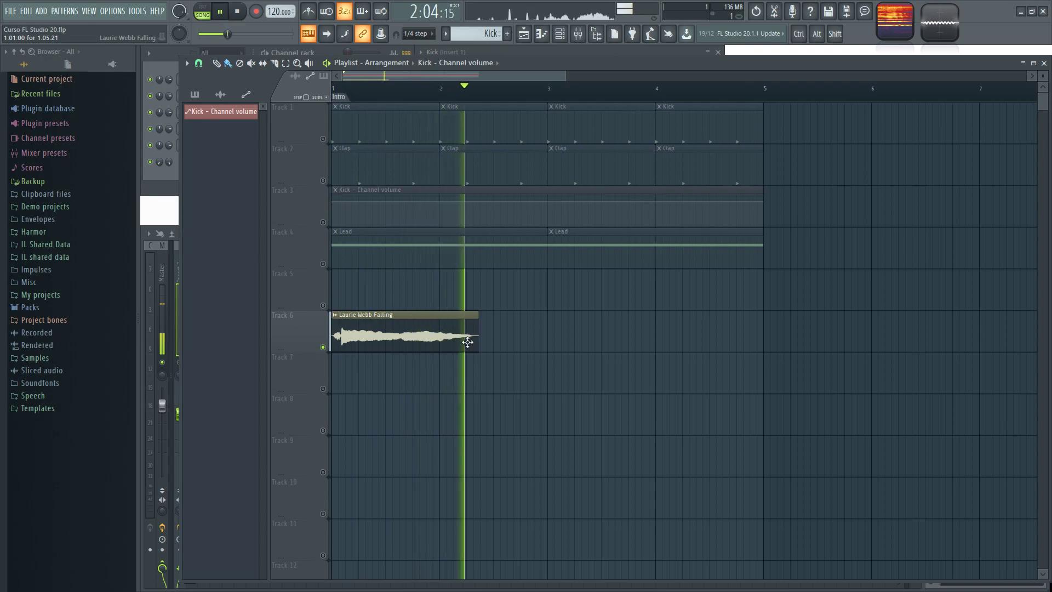
key(space)
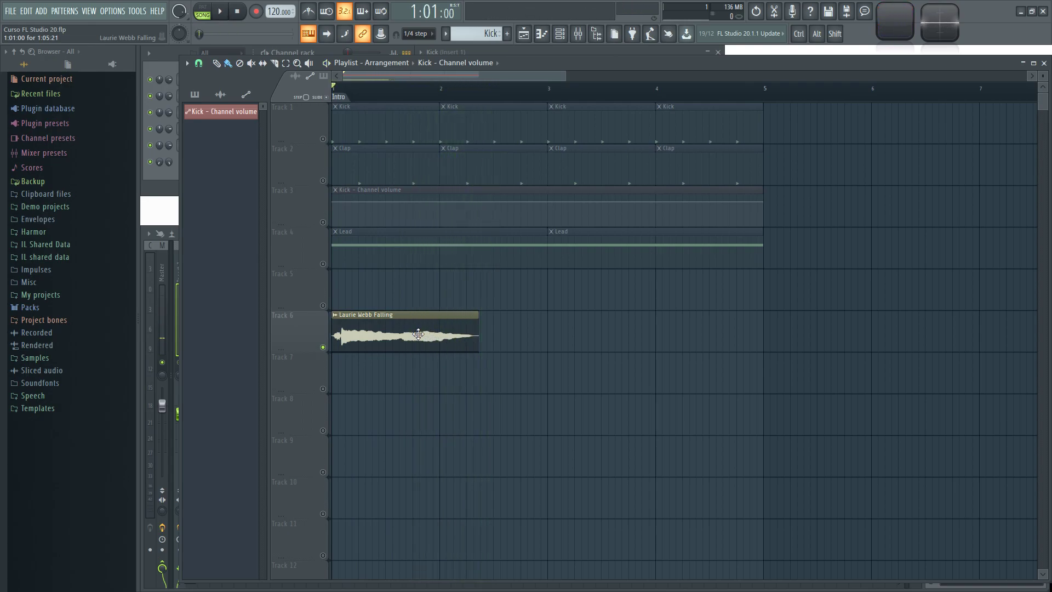
Step: Load Fruity Reeverb 2 in the first effect slot of mixer Insert 4, the track carrying the Track 6 audio clip
click(397, 331)
key(F9)
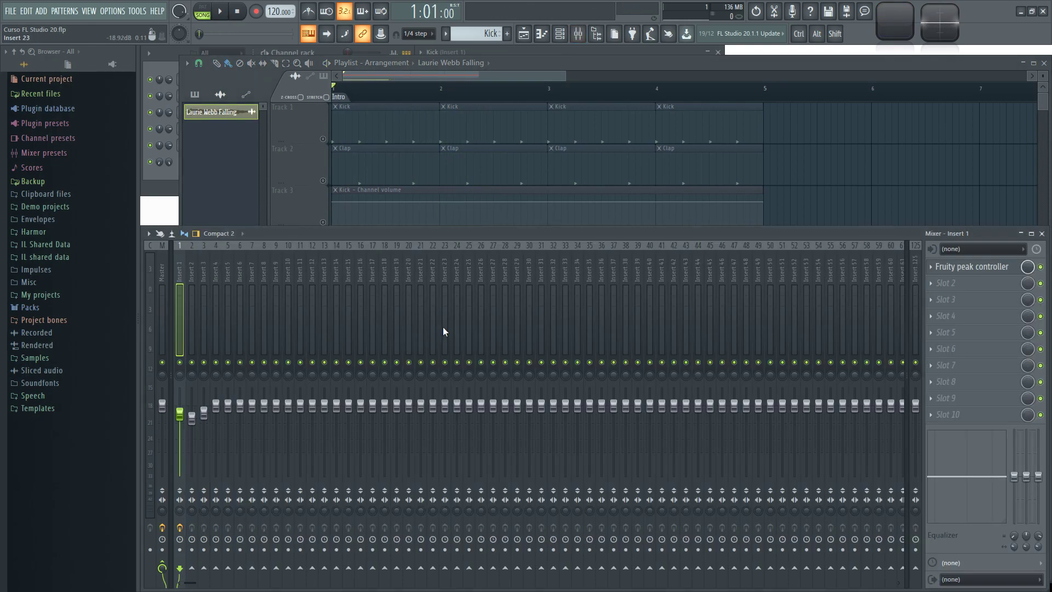
click(217, 274)
key(space)
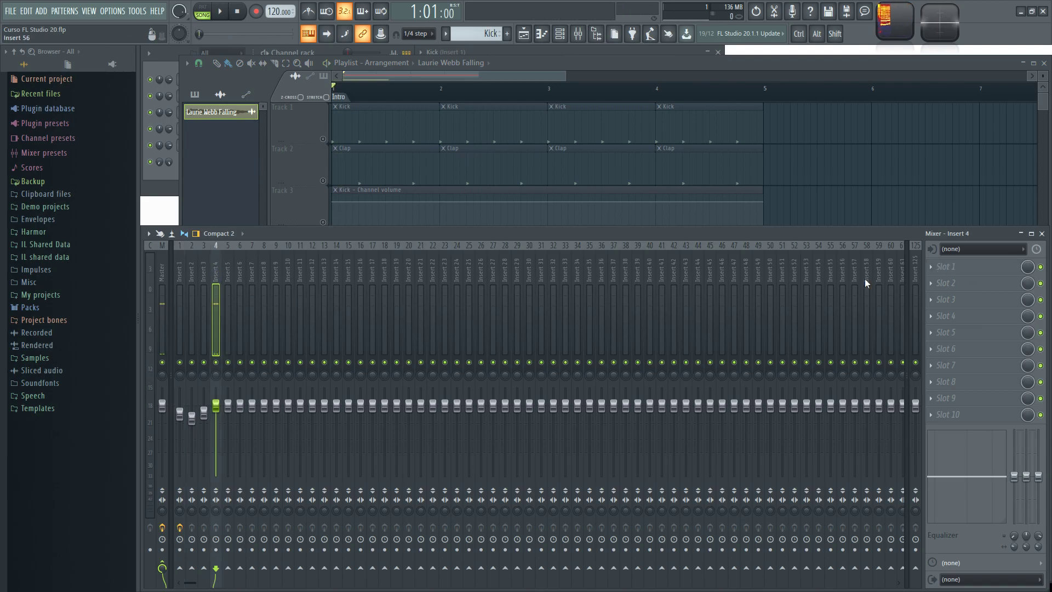
click(934, 269)
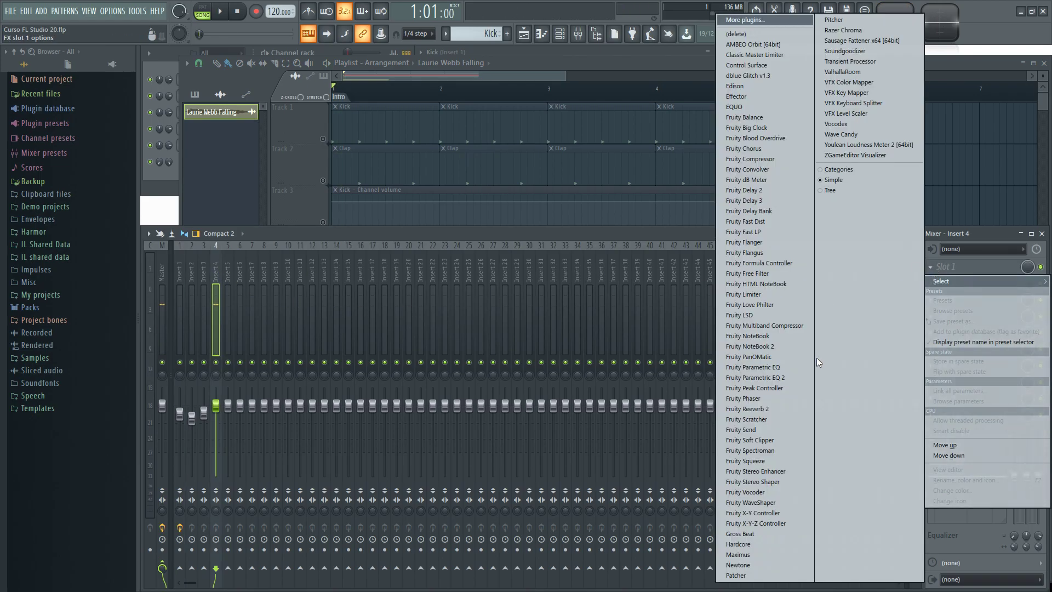
click(769, 408)
Step: Play the audio clip while sweeping the reverb's wet level from near zero up to 95%
drag(559, 189, 559, 172)
drag(487, 152, 504, 165)
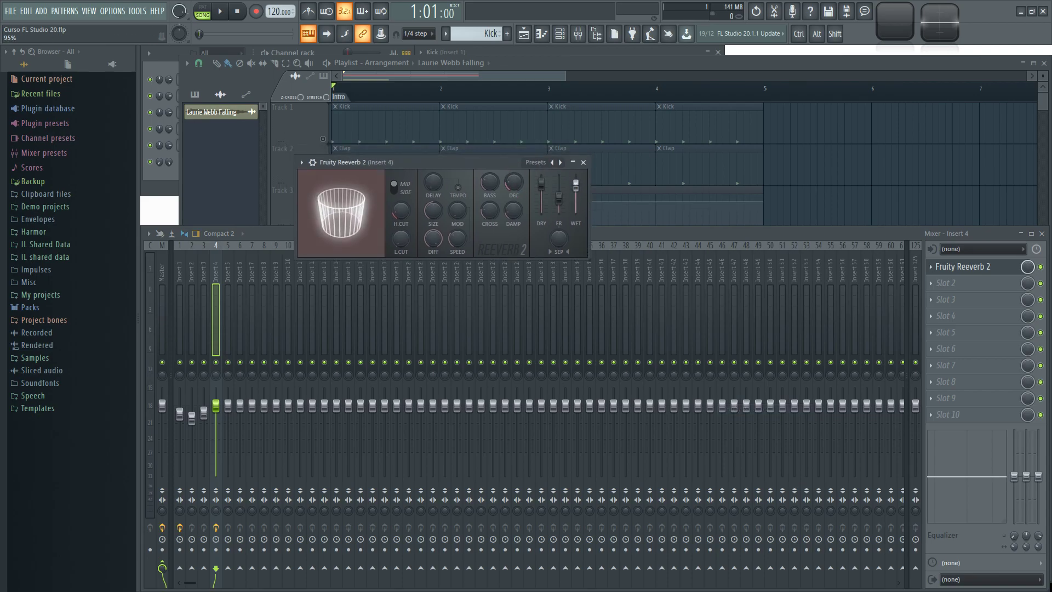
drag(575, 181, 575, 211)
key(space)
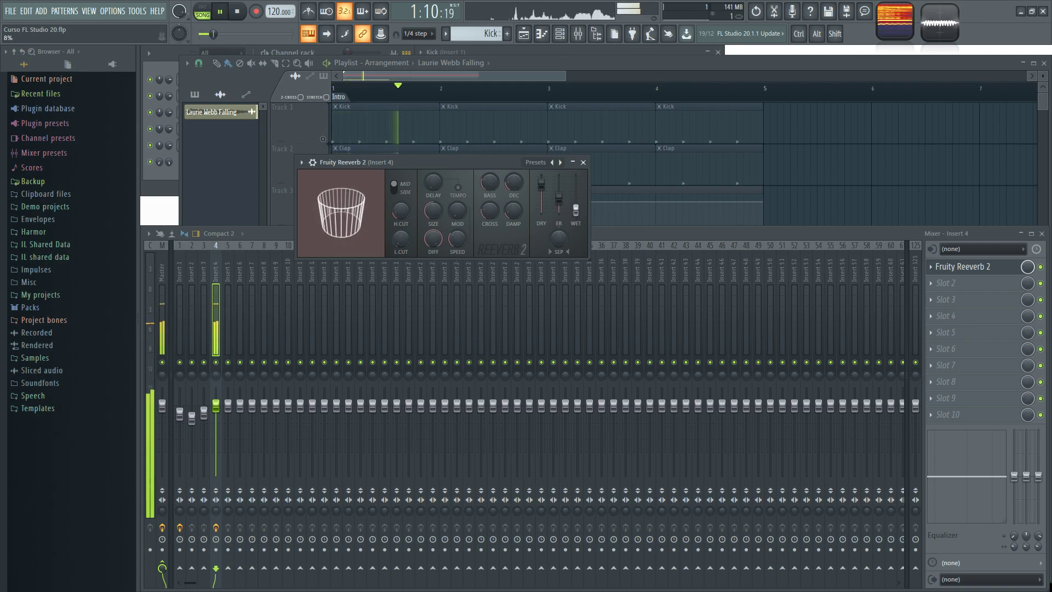
drag(575, 211, 576, 183)
key(space)
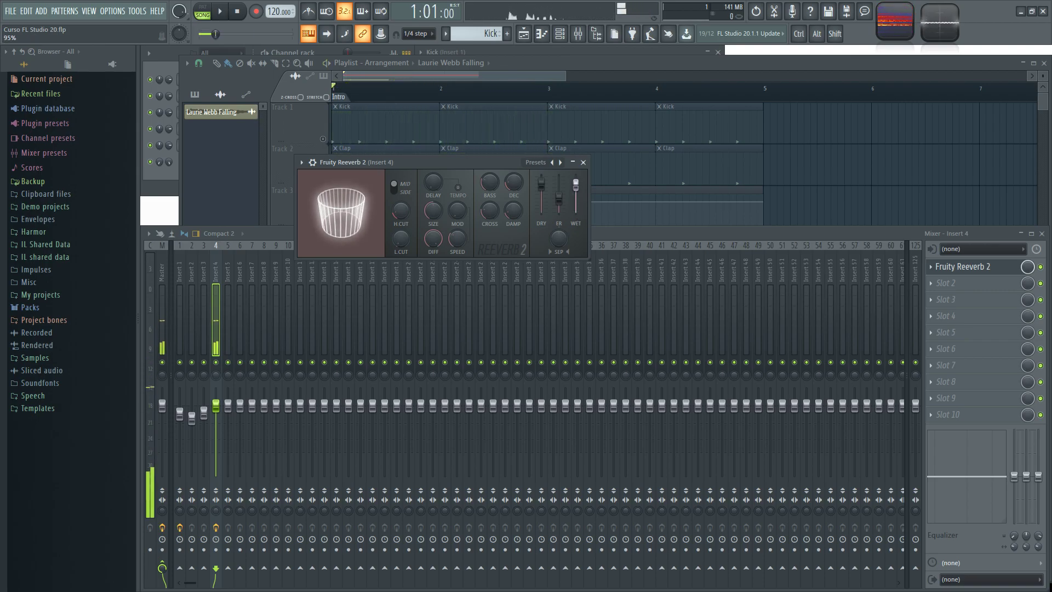
Step: Set the reverb's wet level to 0% and move Fruity Reeverb 2 to slot 3 of Insert 4
right_click(575, 186)
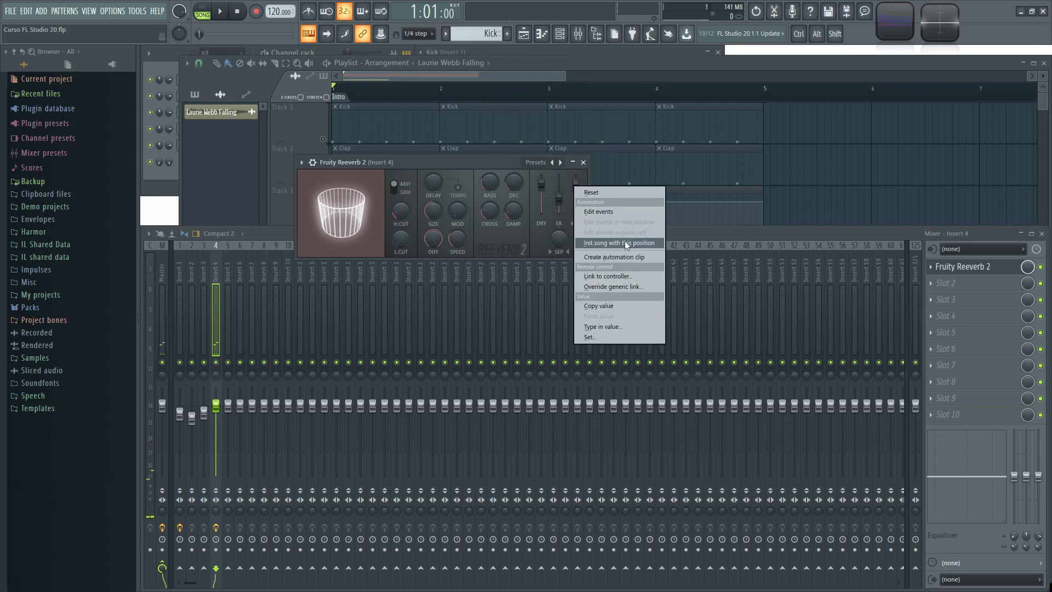
click(508, 167)
drag(578, 188, 575, 212)
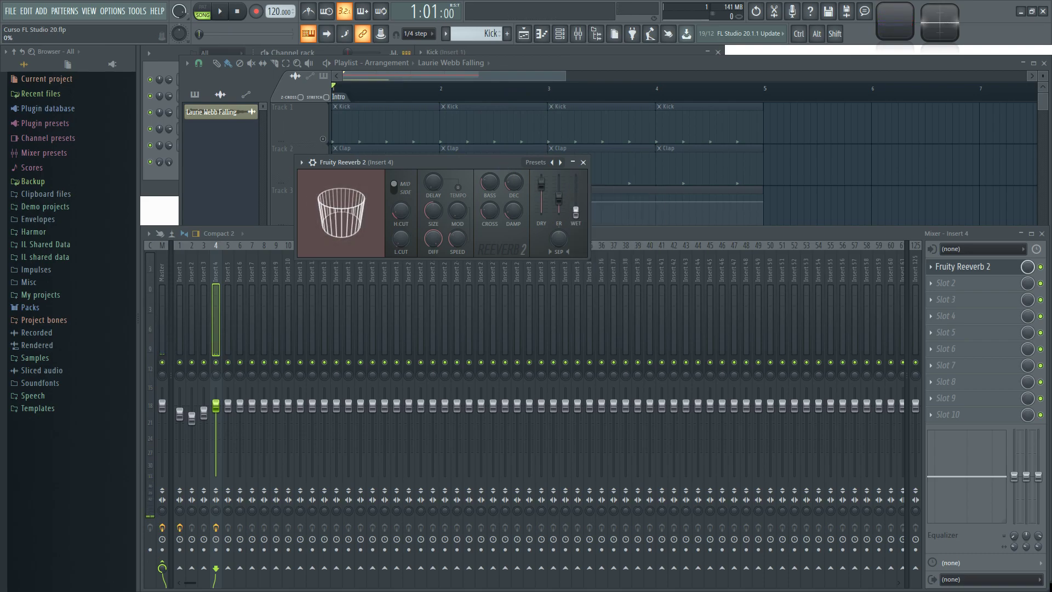
drag(958, 266, 961, 299)
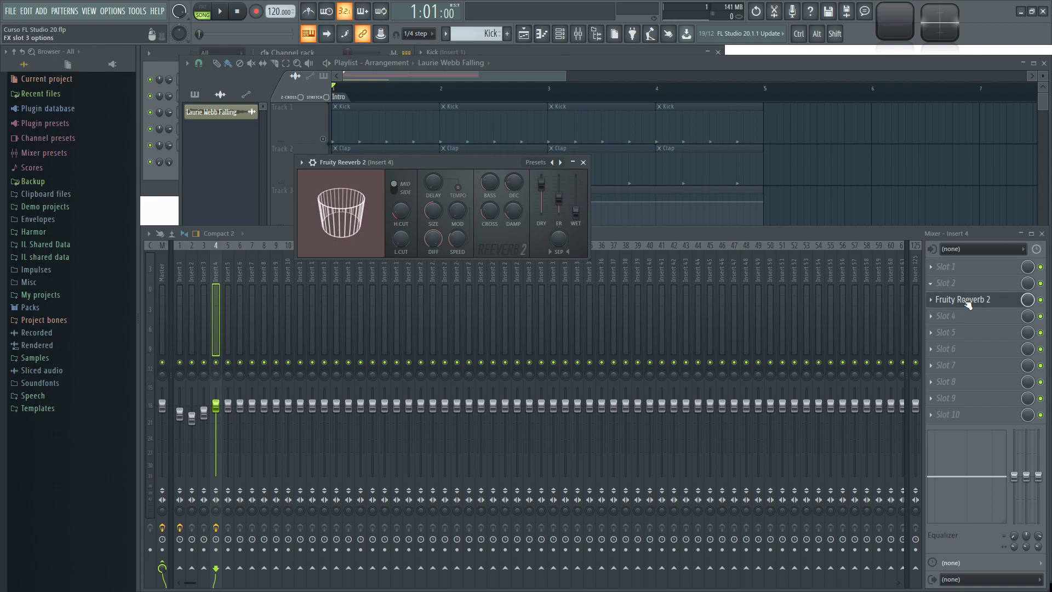
Step: Load Fruity Peak Controller in slot 1 of Insert 4 and play the clip to watch its peak graph
click(938, 272)
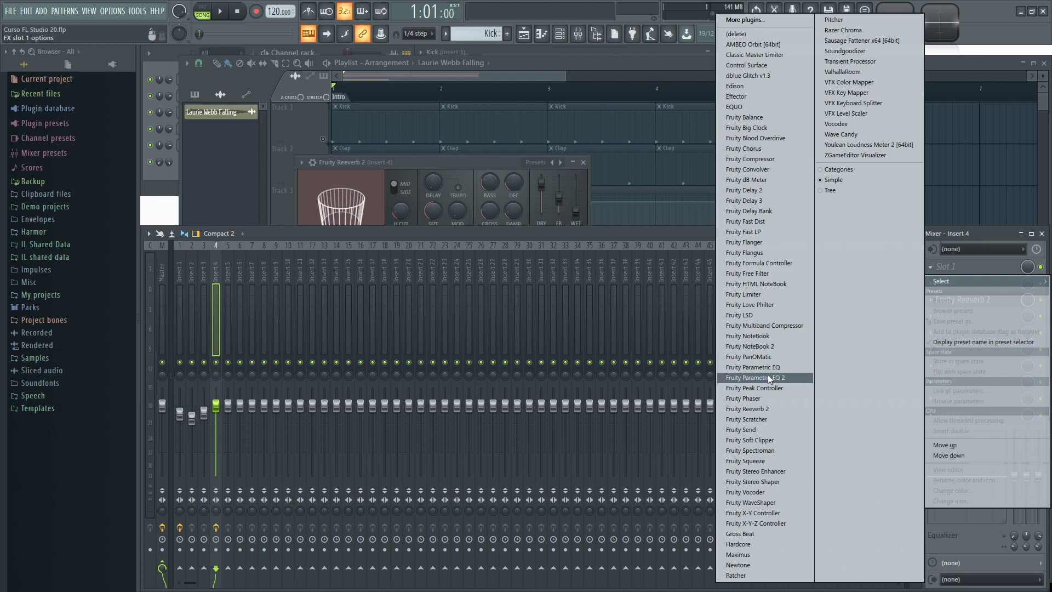
click(754, 388)
key(space)
drag(371, 144, 432, 247)
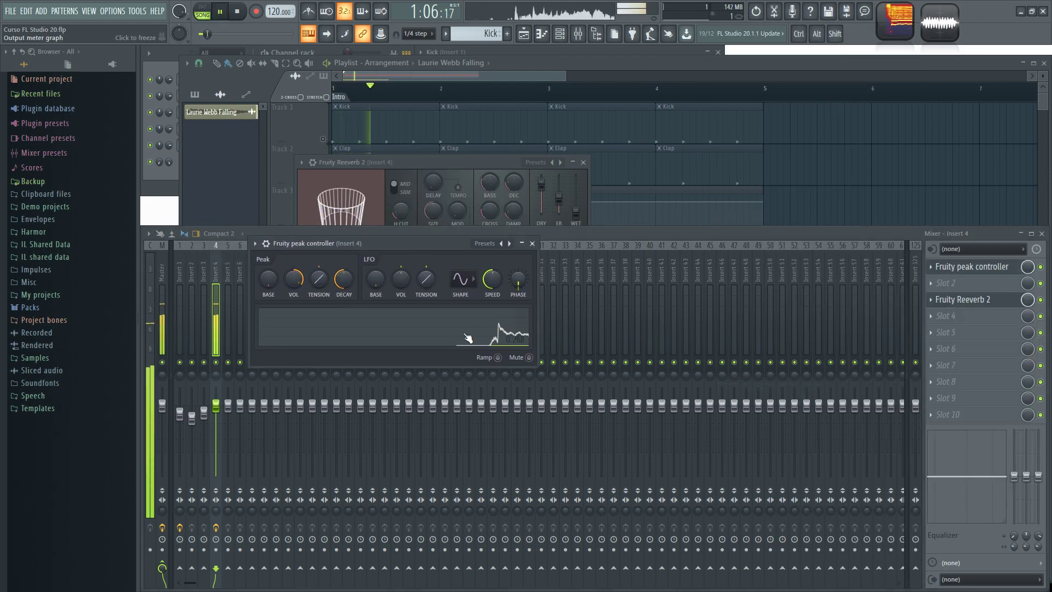
key(space)
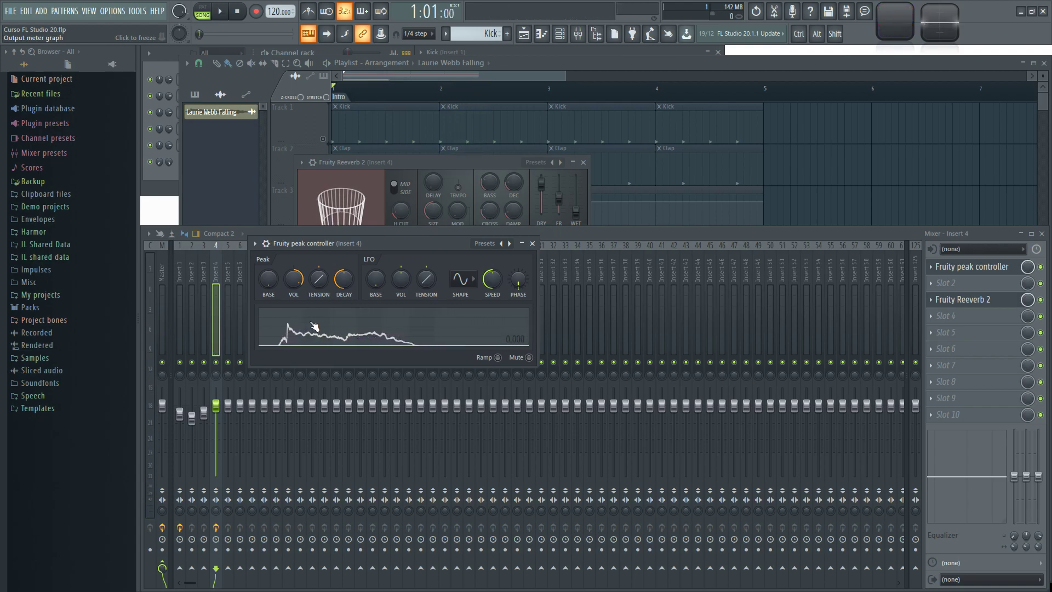
key(space)
drag(432, 244, 512, 292)
key(space)
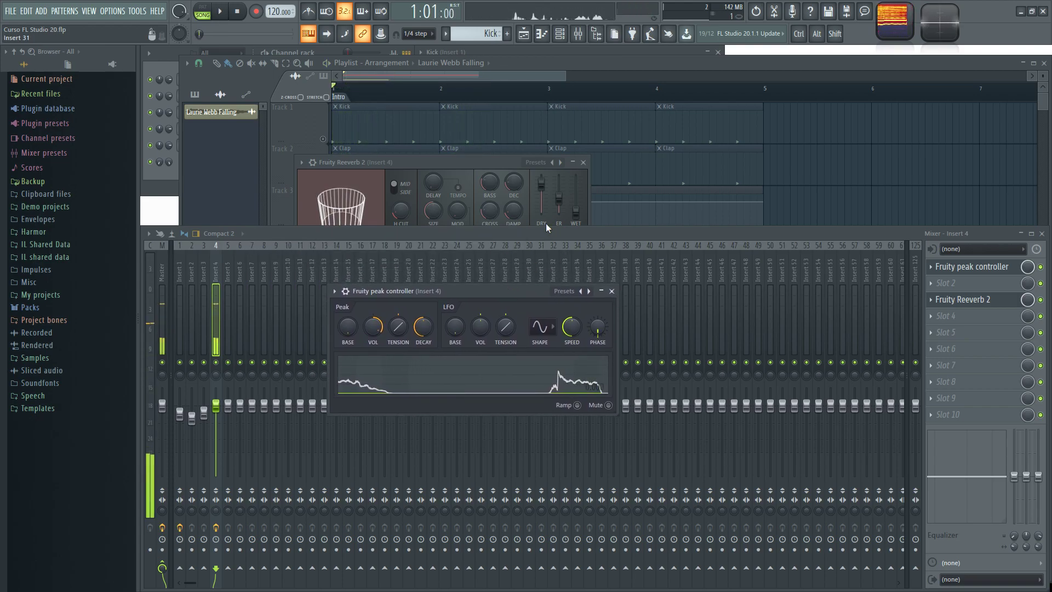
Step: Link the reverb's wet level to the Peak output of the Insert 4 peak controller with the default 1:1 mapping
drag(492, 159, 508, 160)
mouse_move(592, 212)
mouse_down()
mouse_move(592, 185)
mouse_move(594, 198)
mouse_up()
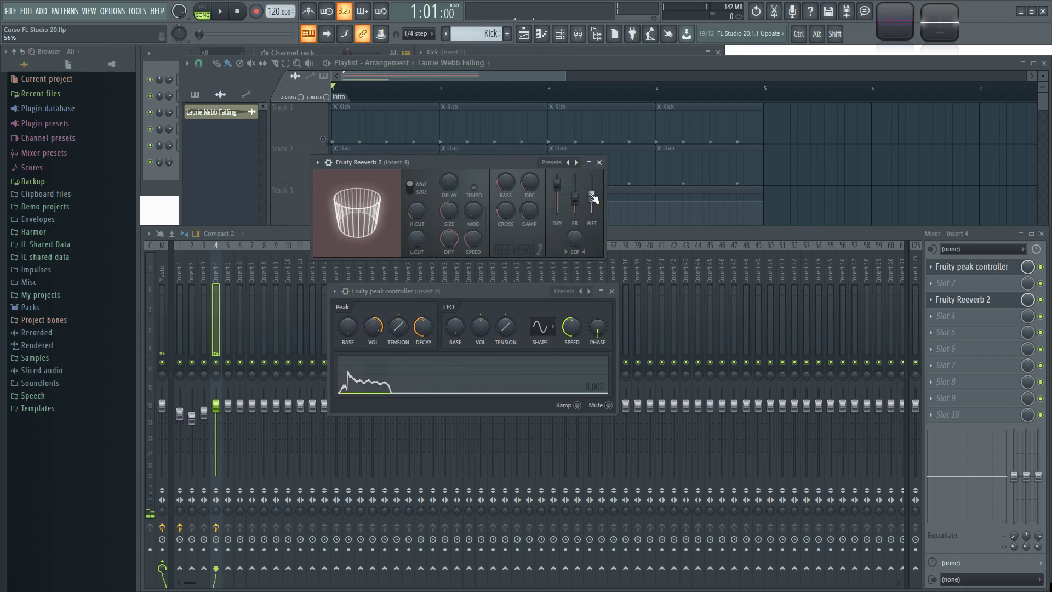
right_click(594, 198)
click(616, 283)
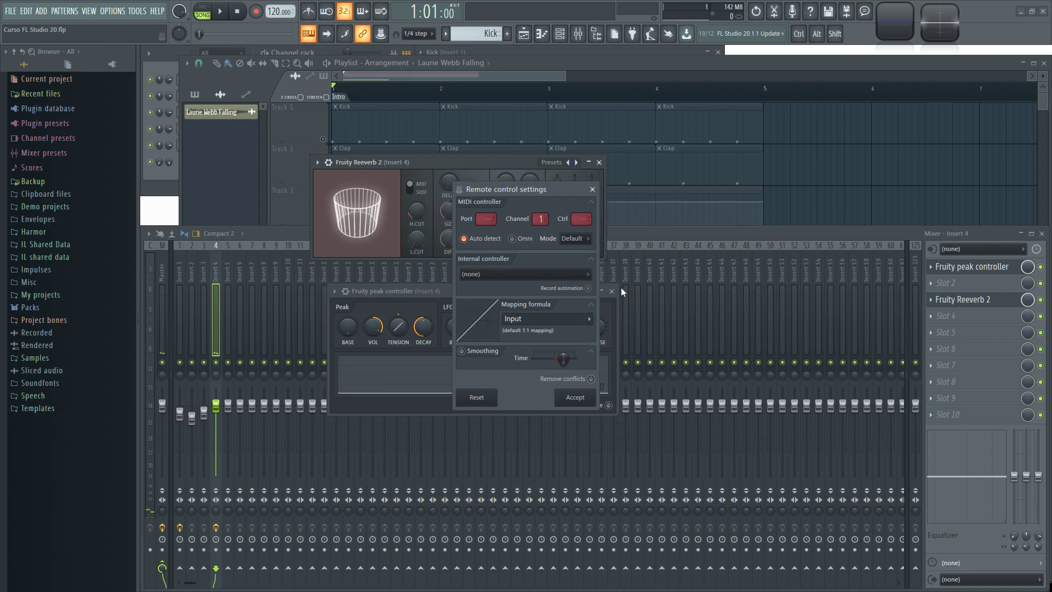
click(546, 273)
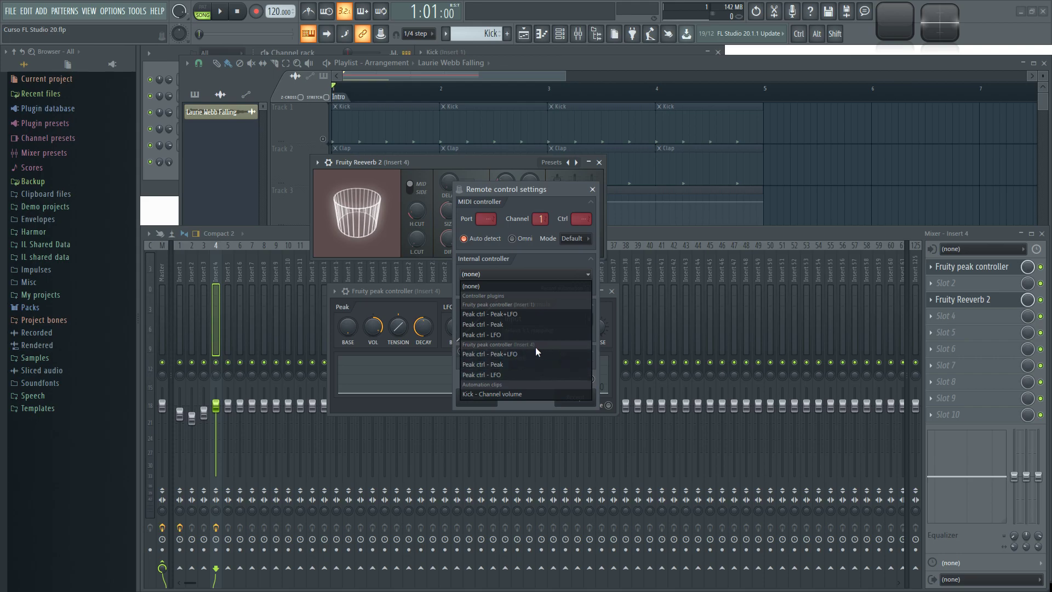
click(497, 364)
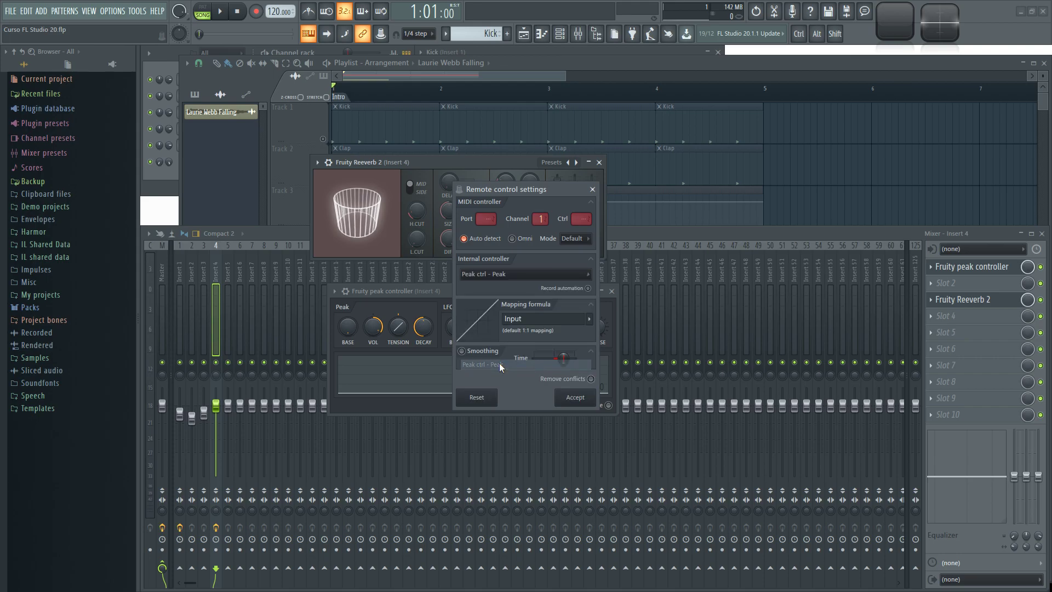
click(573, 399)
Step: Play the audio clip to check how its peaks drive the reverb's wet level
drag(497, 291, 475, 291)
key(space)
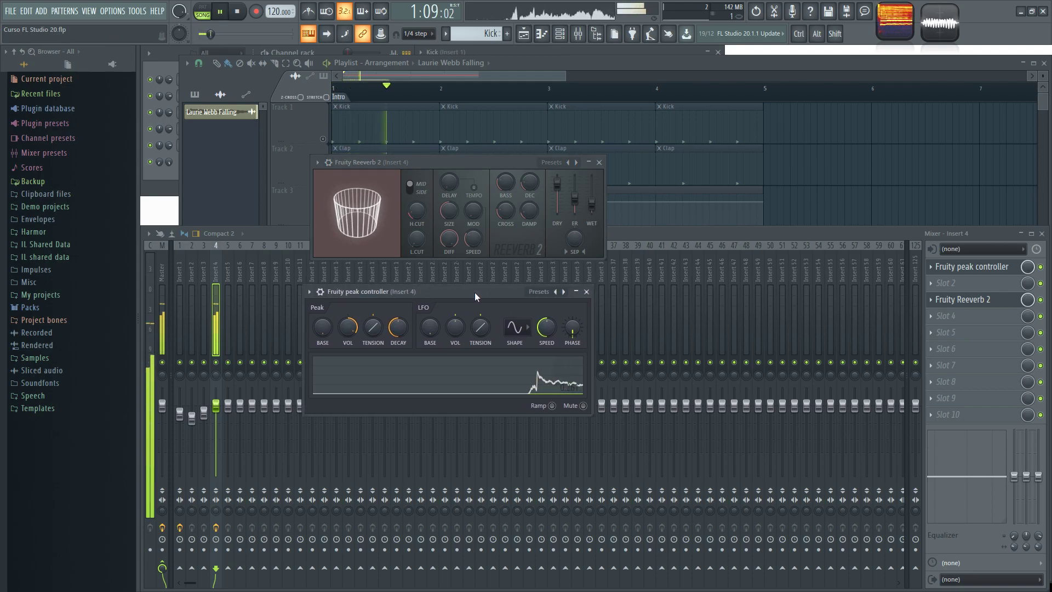
key(space)
Step: Raise the peak base and set a negative peak volume to invert the wet-level response, fine-tuning the base during playback
drag(325, 328, 323, 274)
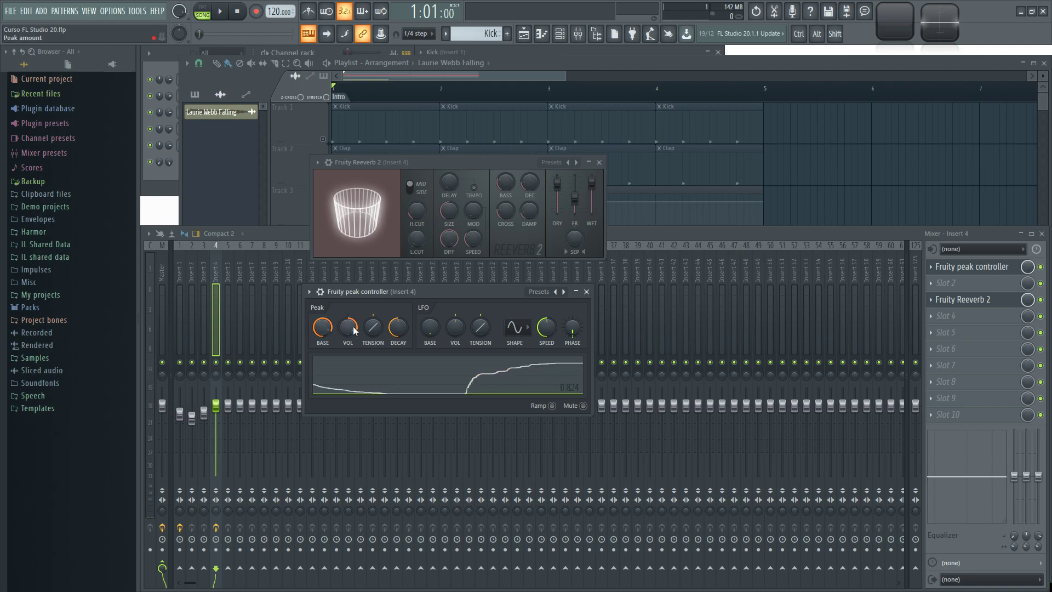
drag(351, 331, 352, 389)
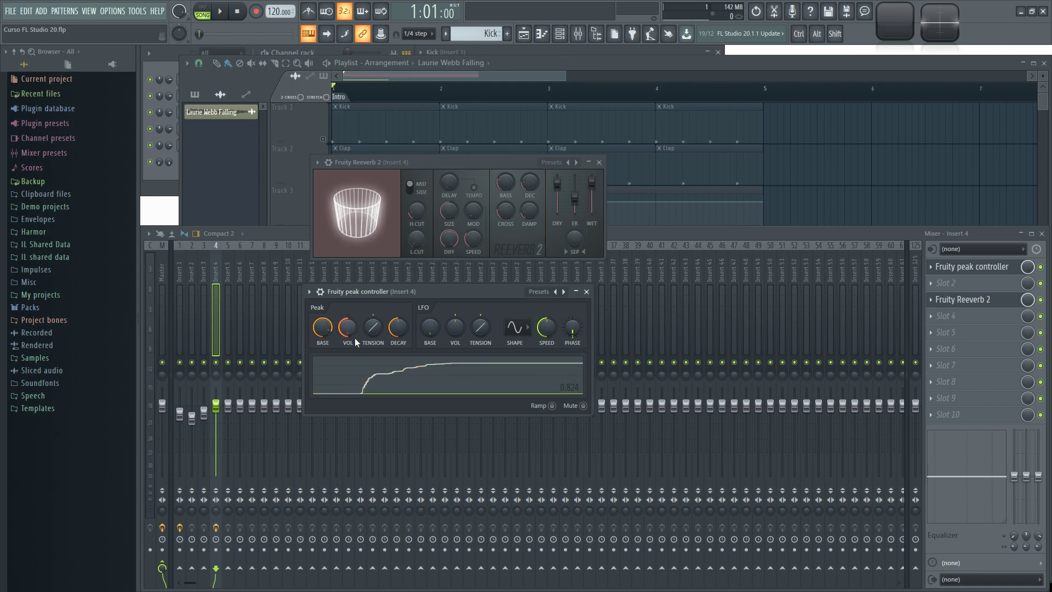
key(space)
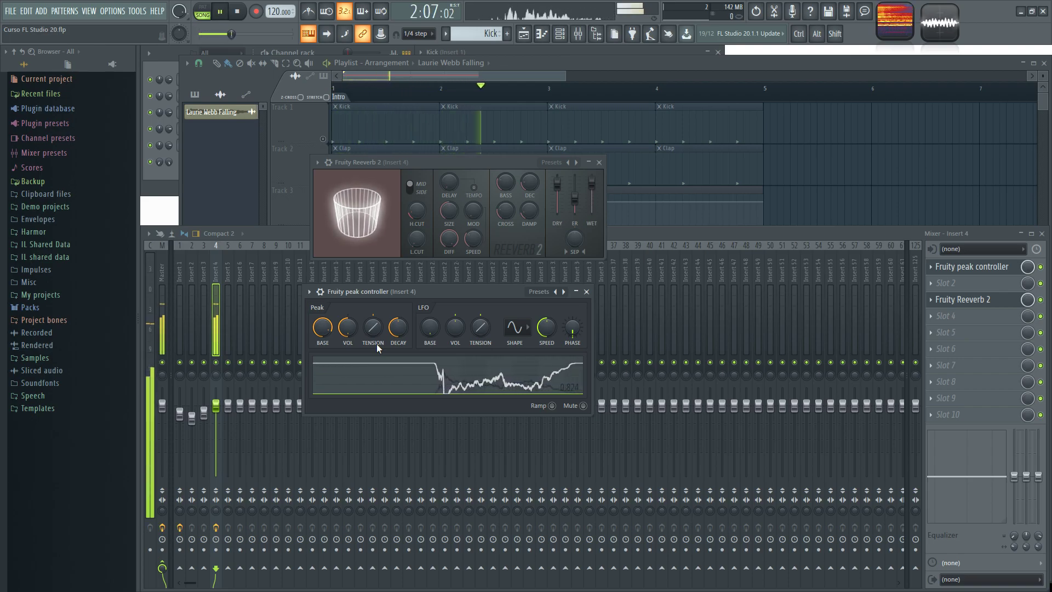
drag(328, 330, 328, 338)
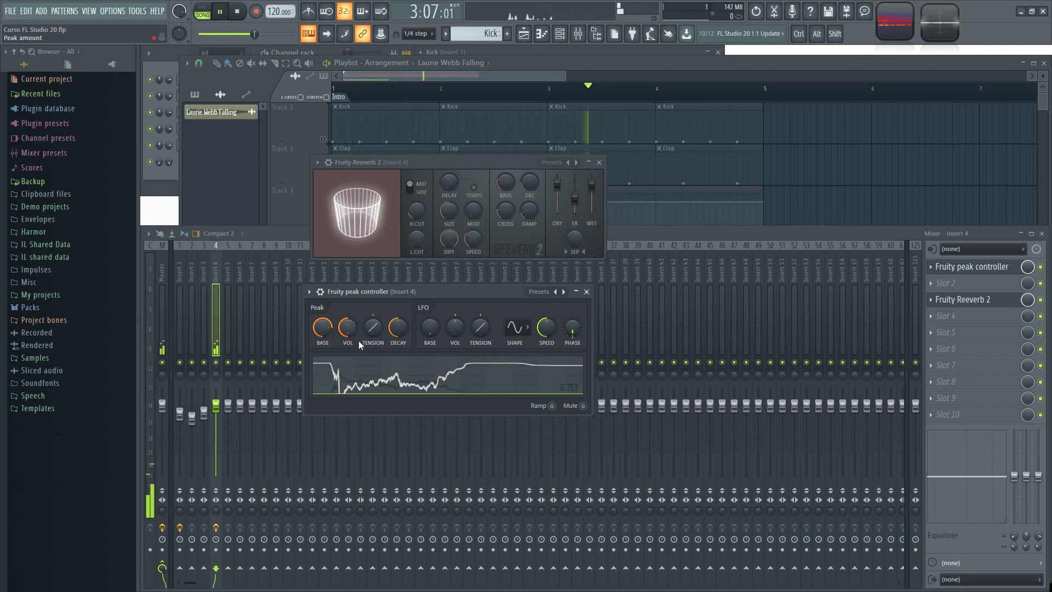
key(space)
Step: Lower the Insert 4 controller's peak decay and play the clip to hear the reverb's response
drag(399, 331, 399, 341)
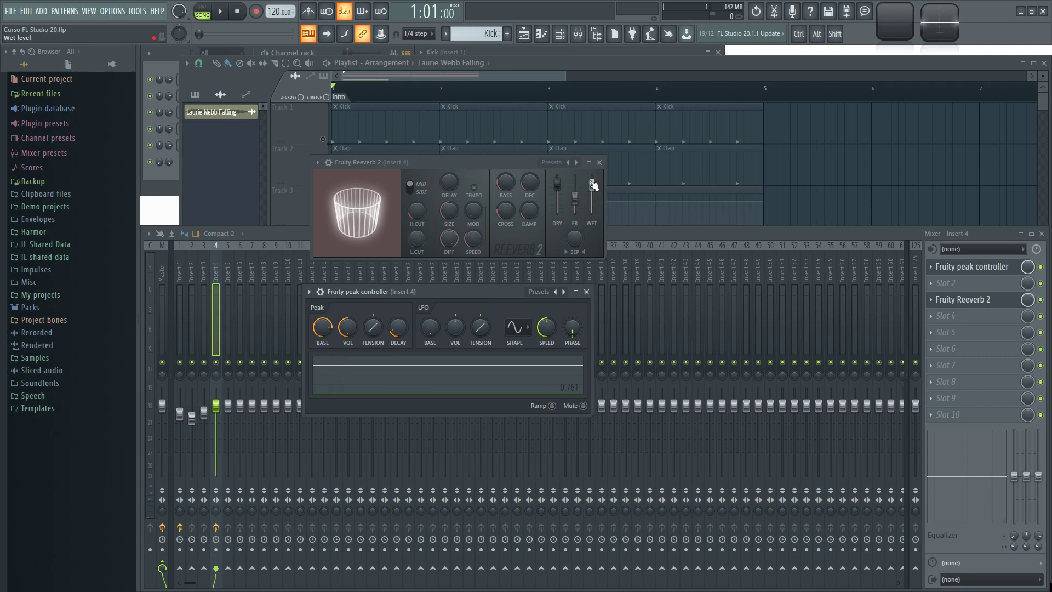
key(space)
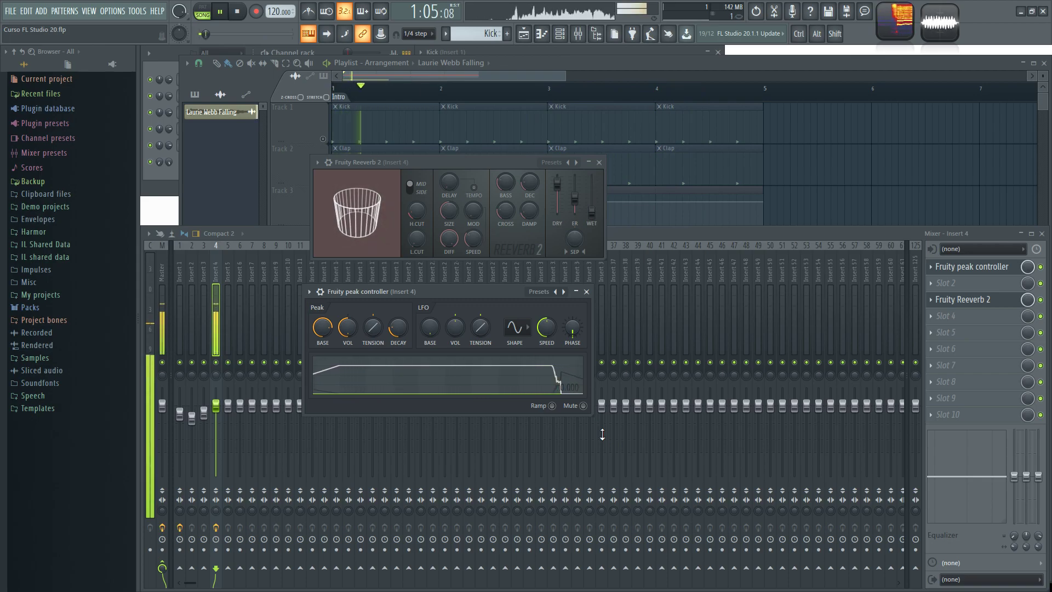
key(space)
Step: Enable the Ramp option on the Insert 4 peak controller and play the clip again
click(551, 405)
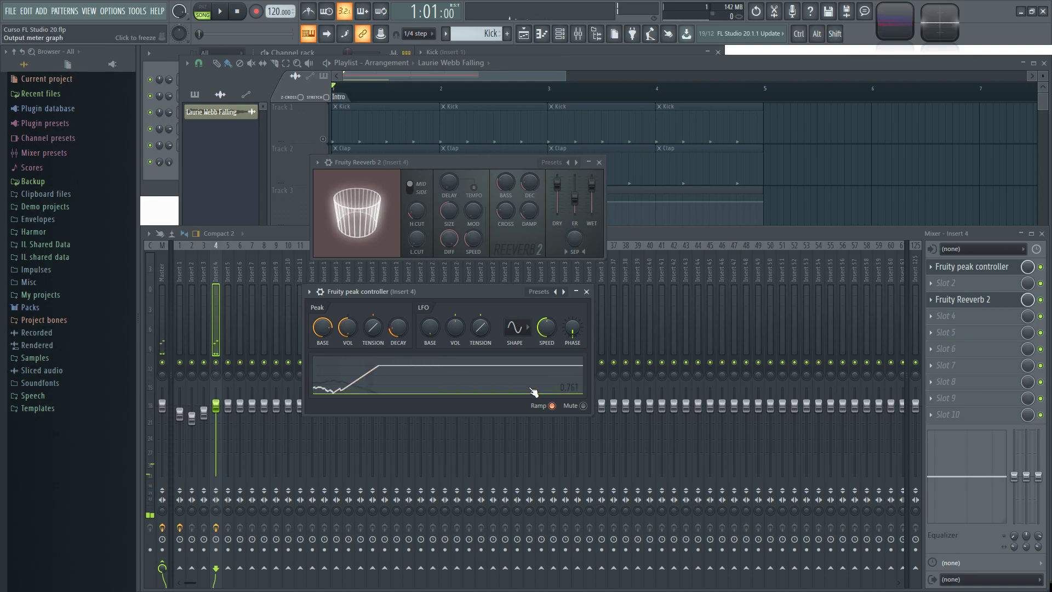
key(space)
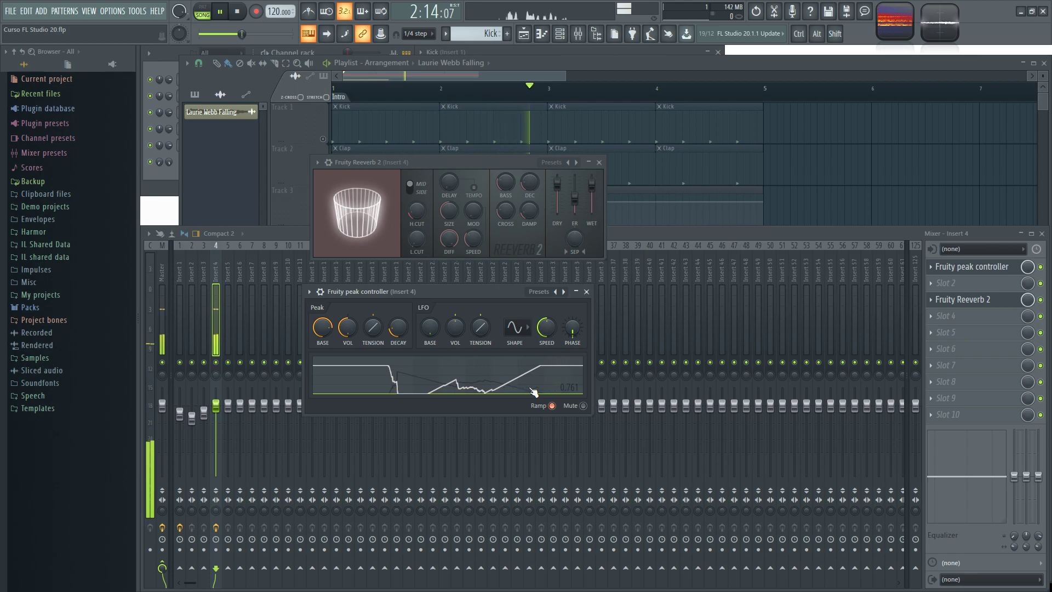
key(space)
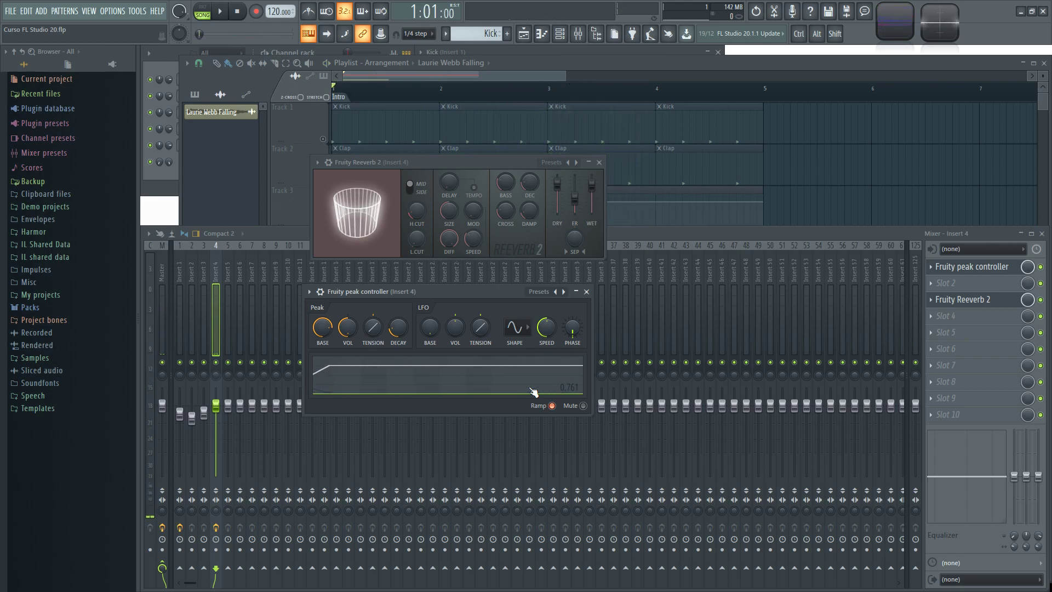
Step: Close the peak controller, the reverb and the mixer to return to the Playlist
drag(460, 291, 468, 292)
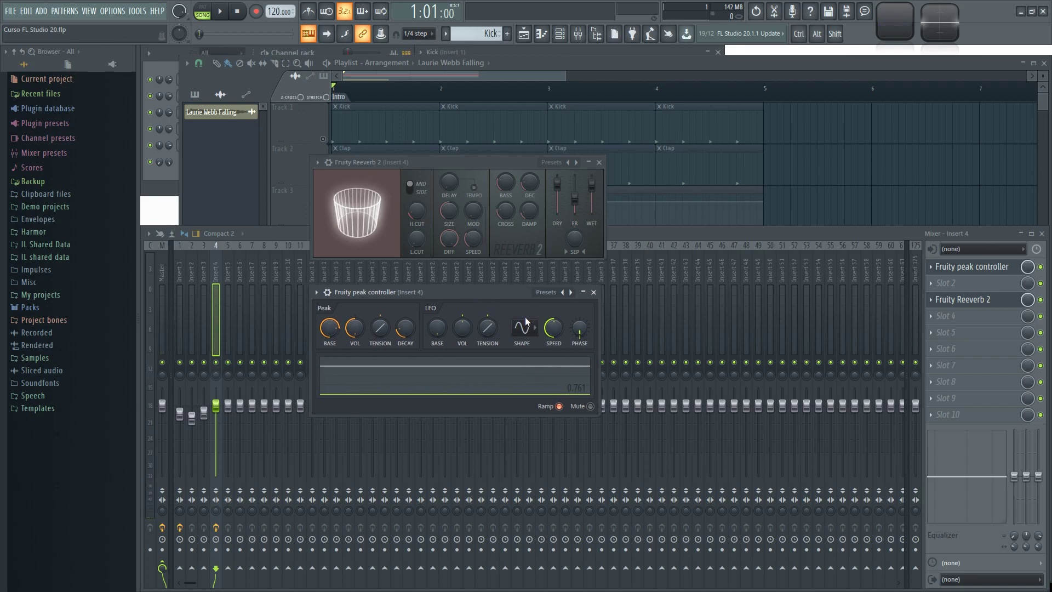
mouse_move(484, 300)
mouse_down()
mouse_move(501, 291)
mouse_move(482, 274)
mouse_move(494, 303)
mouse_up()
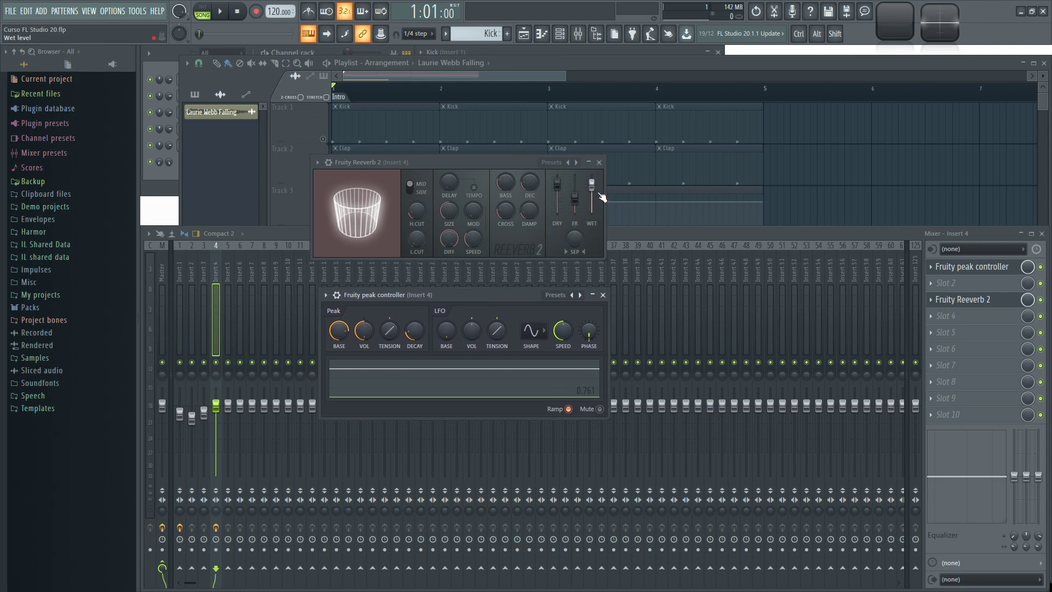
click(602, 295)
click(599, 163)
key(F9)
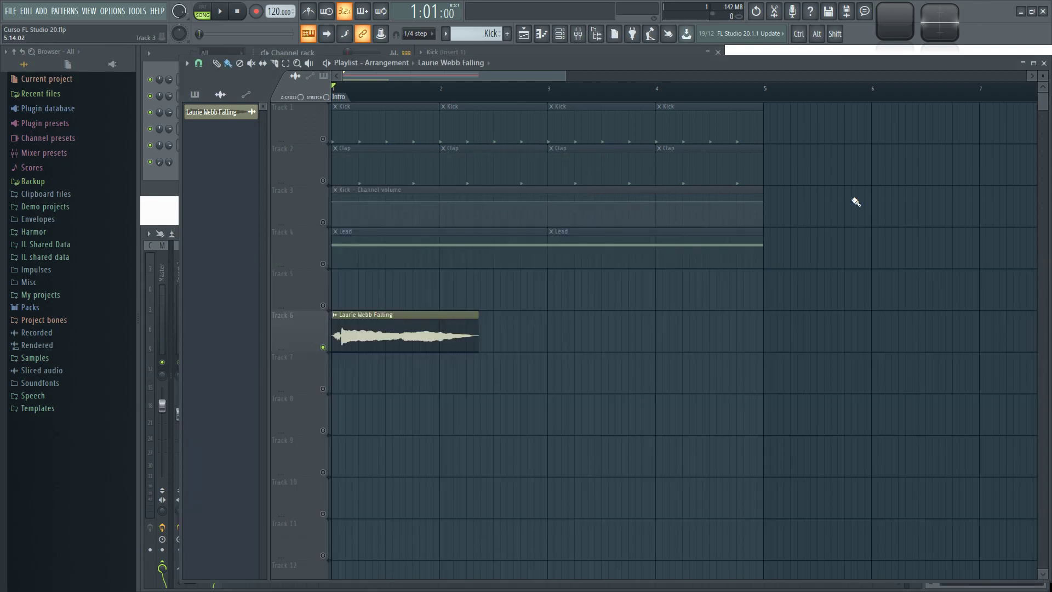
Step: Place two more copies of the audio clip on Track 6, near bar 3 and past bar 5
click(537, 329)
click(784, 318)
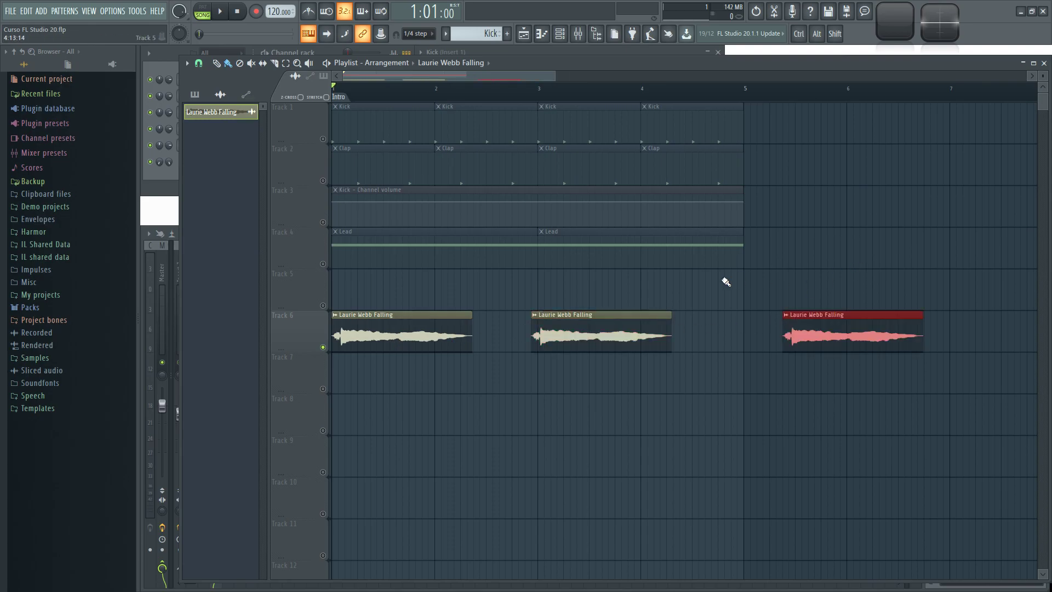
Step: Delete the Kick - Channel volume automation clip from Track 3
right_click(487, 219)
right_click(515, 203)
right_click(615, 215)
right_click(686, 212)
right_click(728, 191)
Step: Delete the two extra audio clip copies from Track 6, keeping the one at bar 1
key(F9)
key(F9)
right_click(783, 335)
right_click(589, 336)
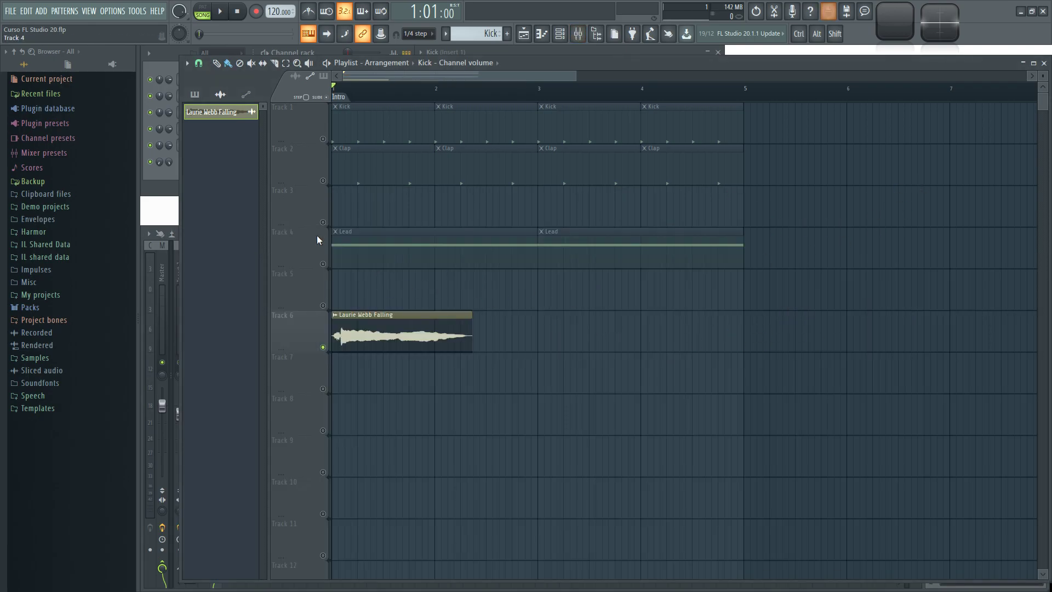
Step: Play the song with only the kick on Track 1 and the lead on Track 4 unmuted, and stop playback
click(324, 267)
click(324, 138)
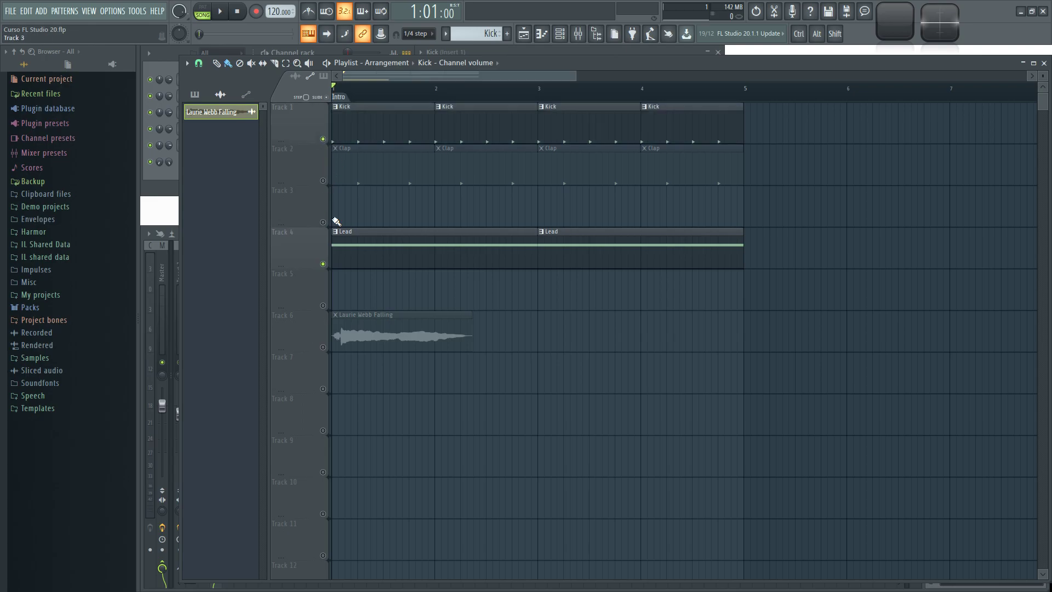
key(space)
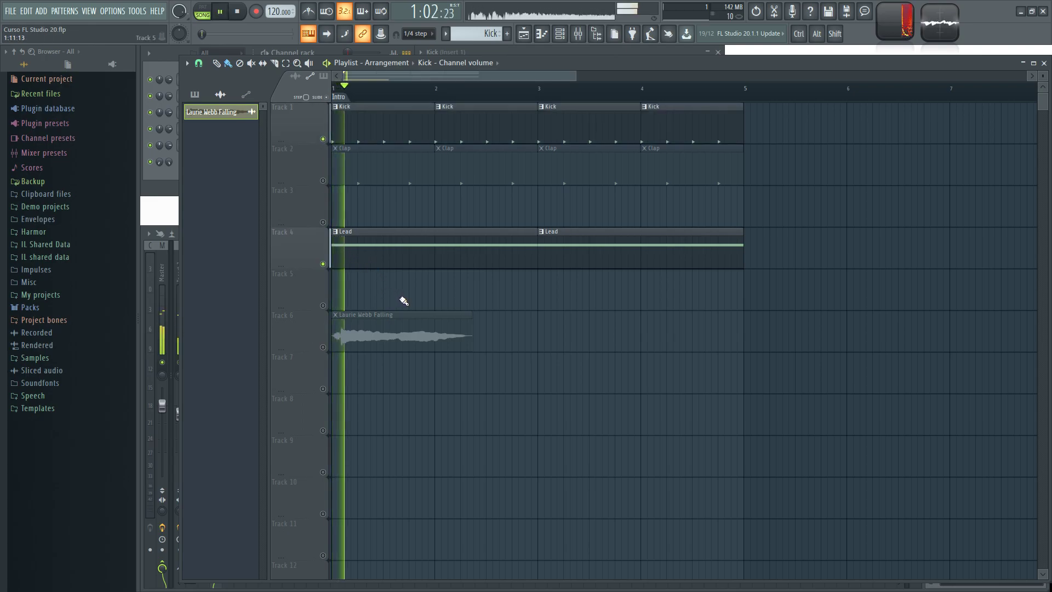
key(space)
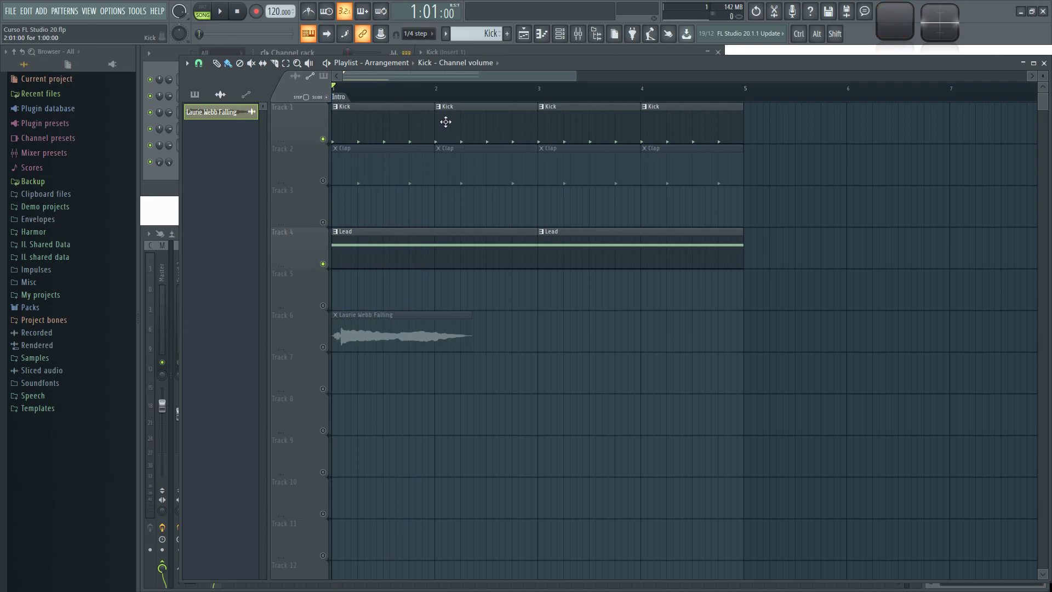
Step: Solo the vocal audio clip's Track 6 and play it past the clip's end to hear the reverb tail, and stop playback
ctrl+click(323, 347)
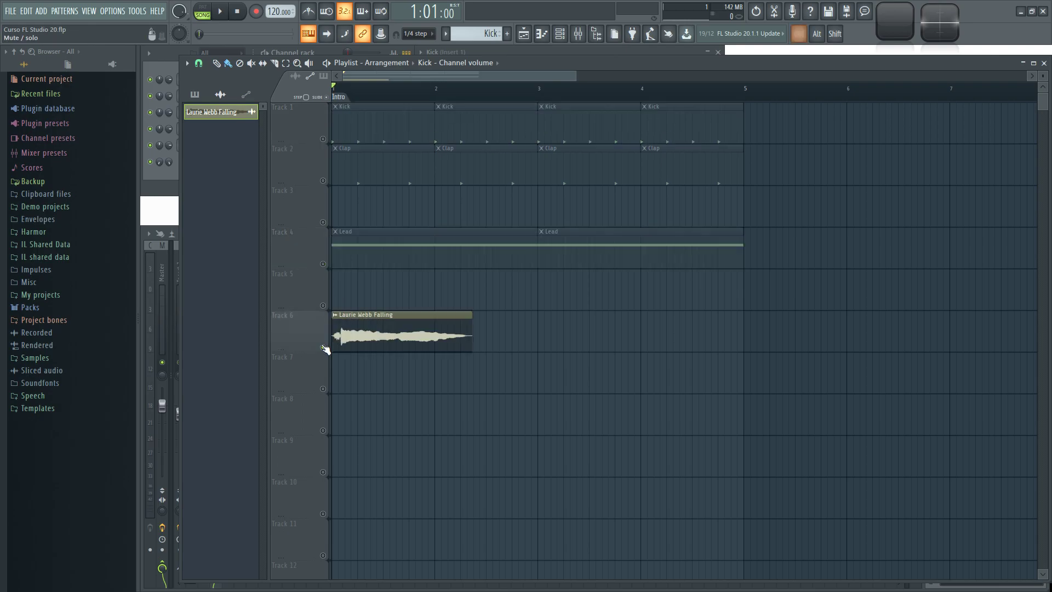
key(space)
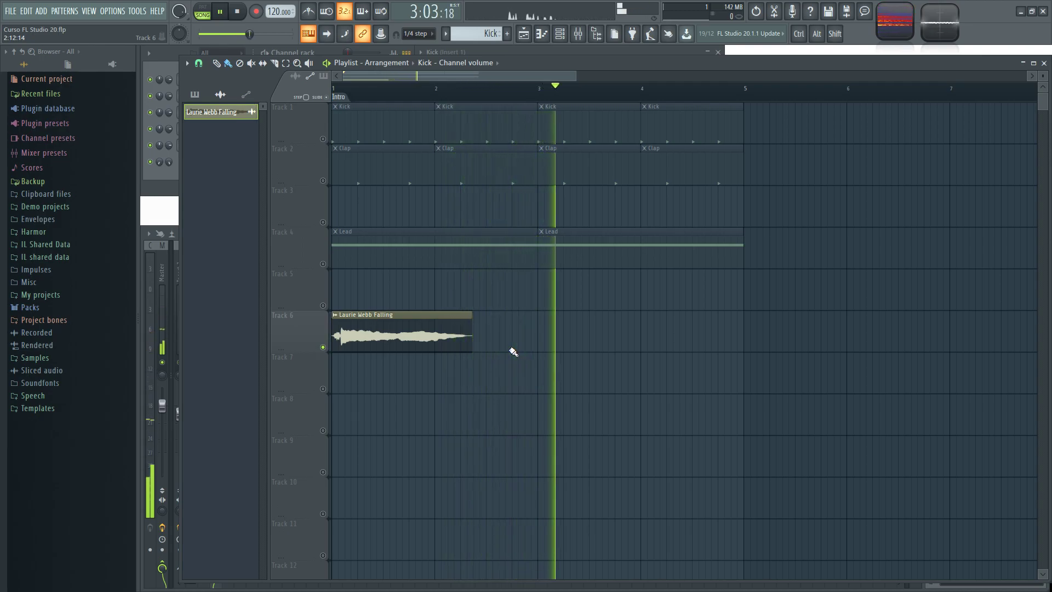
key(space)
Step: Turn off track soloing so that all Playlist tracks are unmuted
ctrl+click(322, 264)
ctrl+click(323, 264)
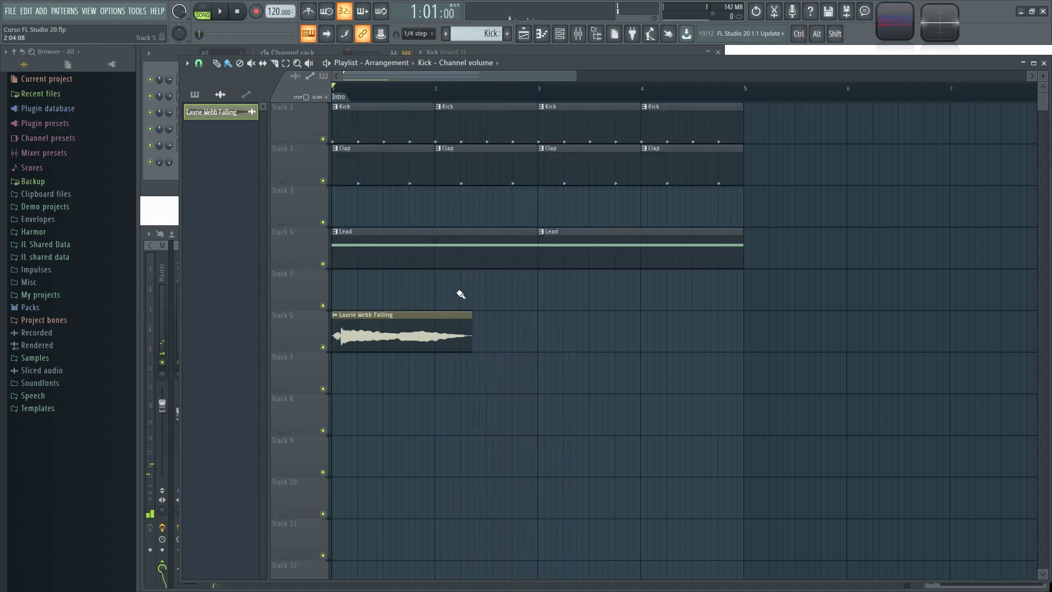
scroll(458, 295, down, 3)
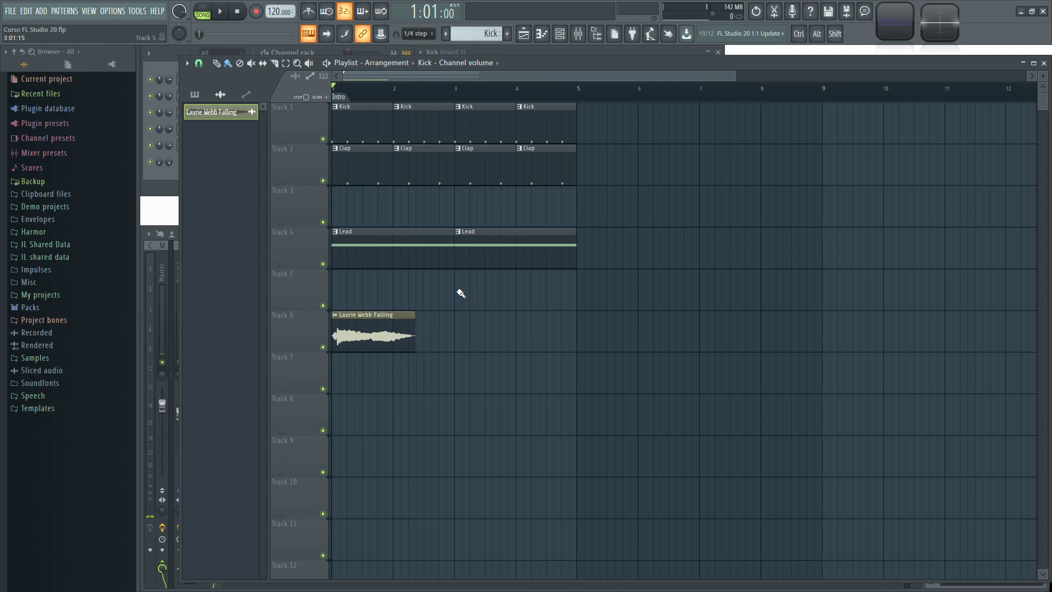